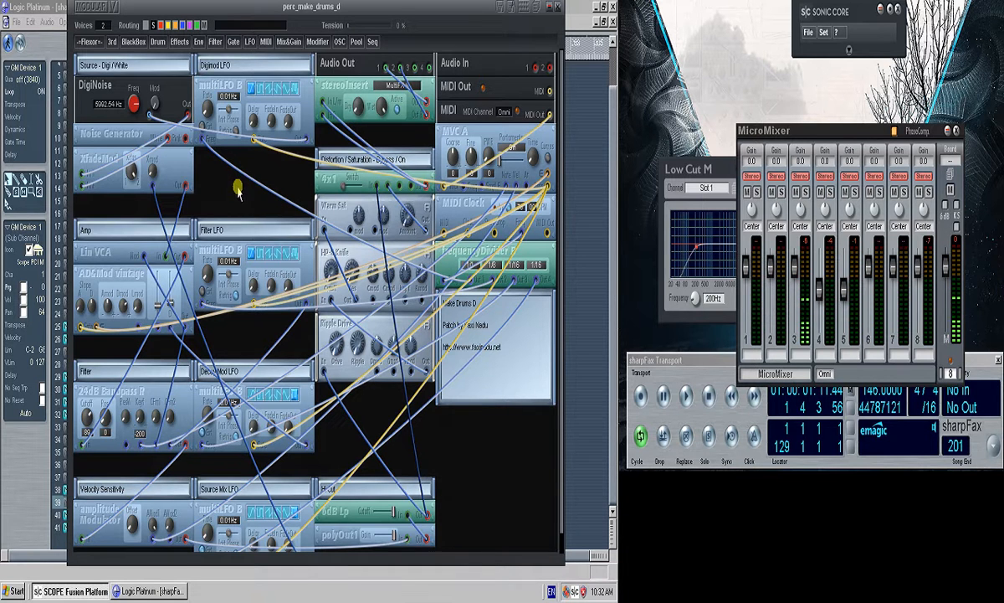
Move the perc_make_drums_d patch window slightly so EmptyModular shows behind it, and hide its patch cables.
{"action": "scroll", "coordinate": [239, 197], "scroll_direction": "down", "scroll_amount": 1}
{"action": "scroll", "coordinate": [241, 185], "scroll_direction": "up", "scroll_amount": 1}
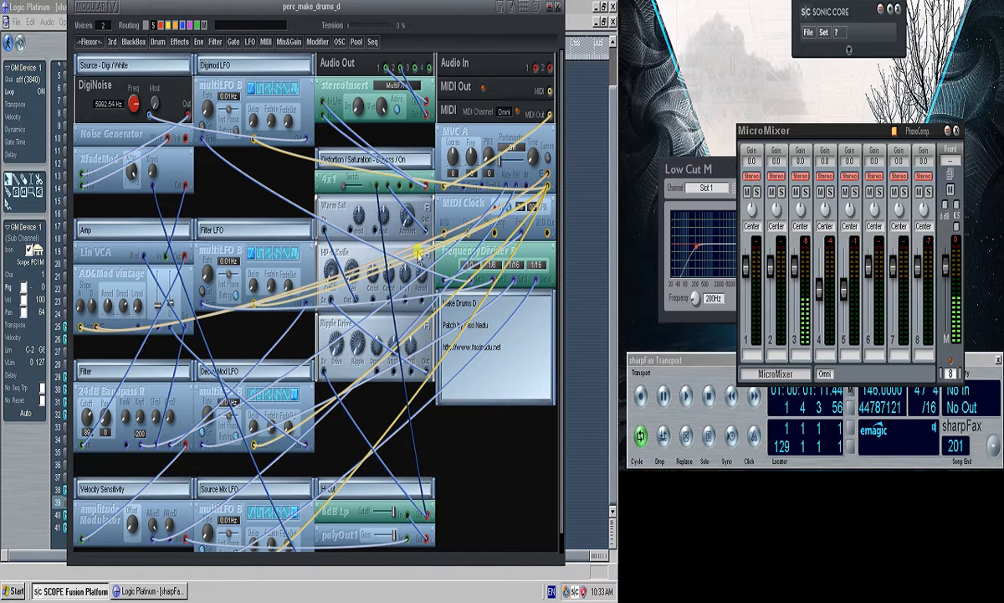
{"action": "left_click_drag", "start_coordinate": [429, 10], "coordinate": [456, 24]}
{"action": "double_click", "coordinate": [293, 447]}
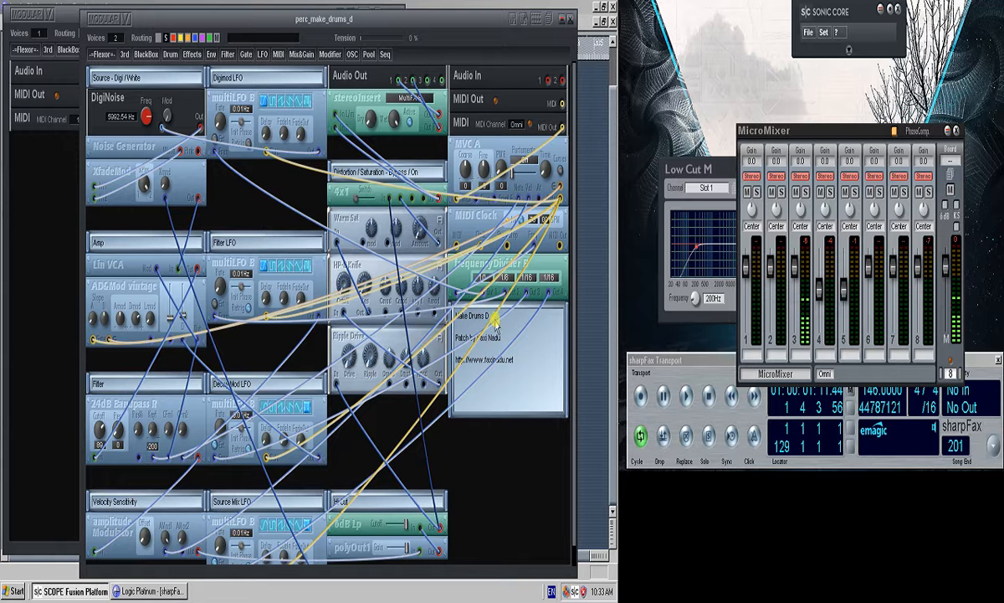
{"action": "left_click", "coordinate": [156, 38]}
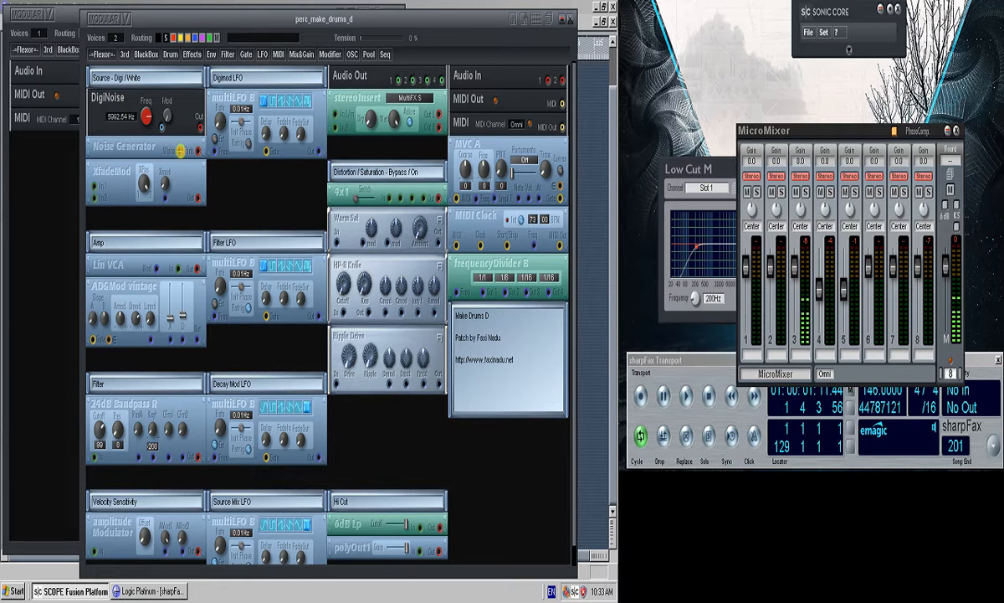
Switch to Logic Platinum and open the first GM Device 1 part on track 39 to examine its notes and velocities.
{"action": "left_click", "coordinate": [163, 592]}
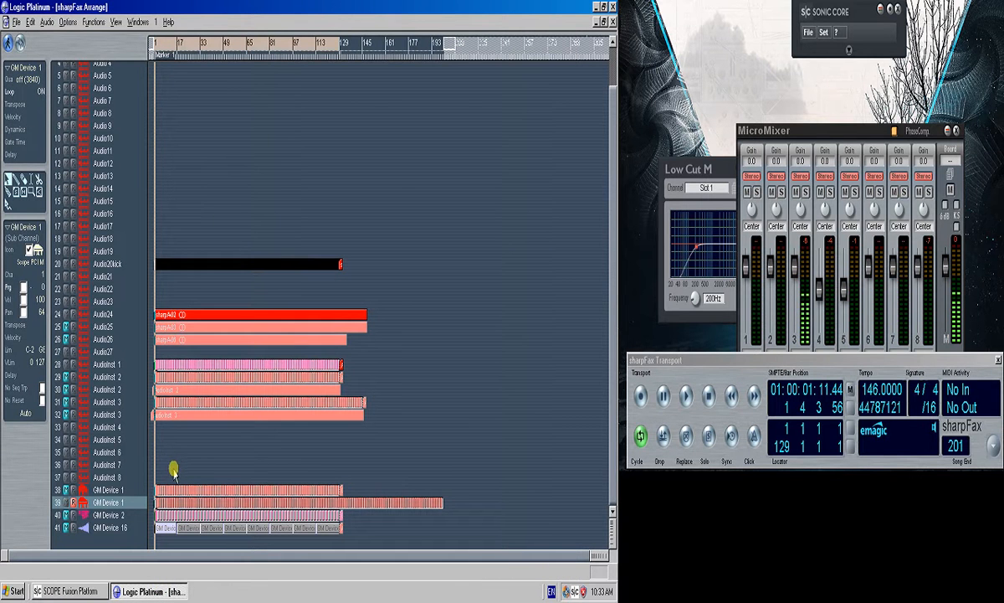
{"action": "left_click_drag", "start_coordinate": [172, 469], "coordinate": [137, 538]}
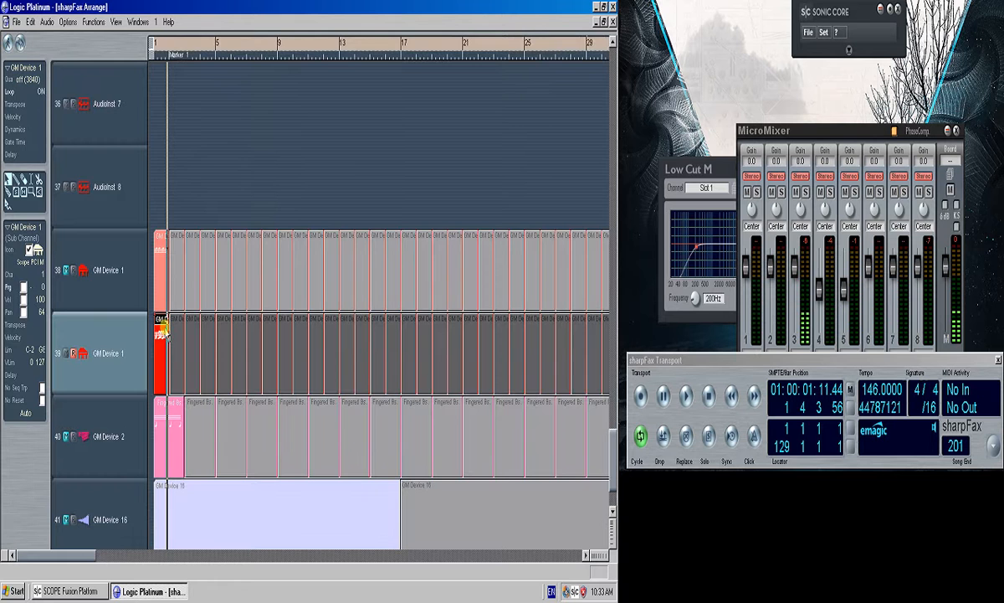
{"action": "double_click", "coordinate": [165, 333]}
{"action": "scroll", "coordinate": [134, 168], "scroll_direction": "up", "scroll_amount": 5}
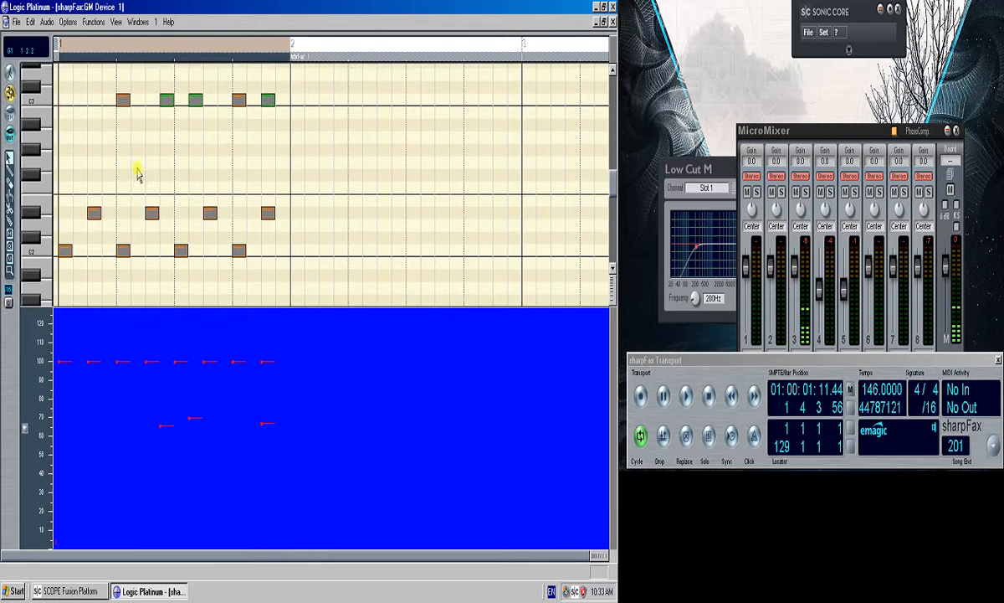
{"action": "scroll", "coordinate": [136, 172], "scroll_direction": "up", "scroll_amount": 1}
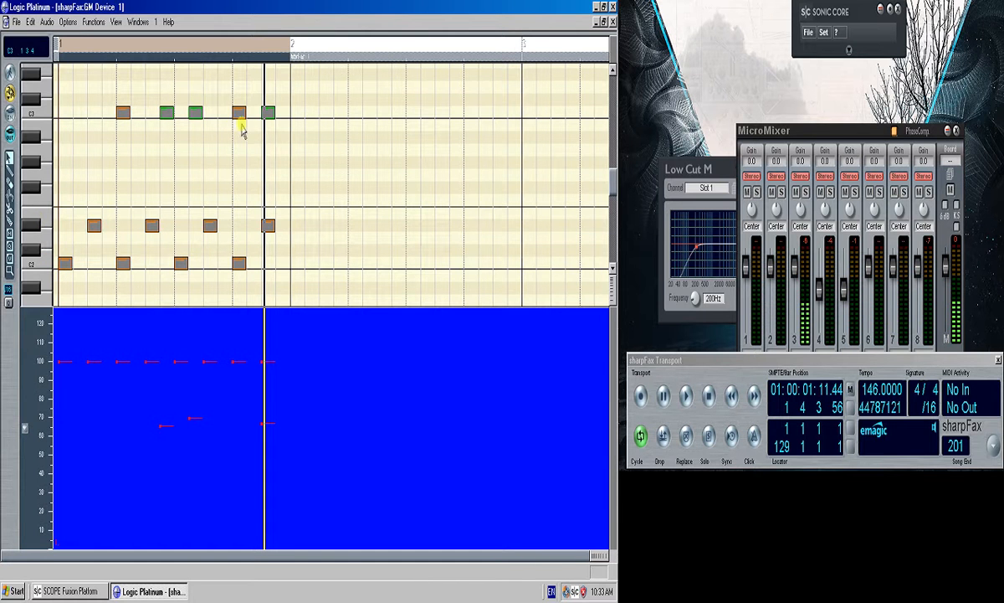
Glance at the SCOPE patch, return to Logic Platinum and close the note editor to get back to the arrangement.
{"action": "left_click", "coordinate": [74, 591]}
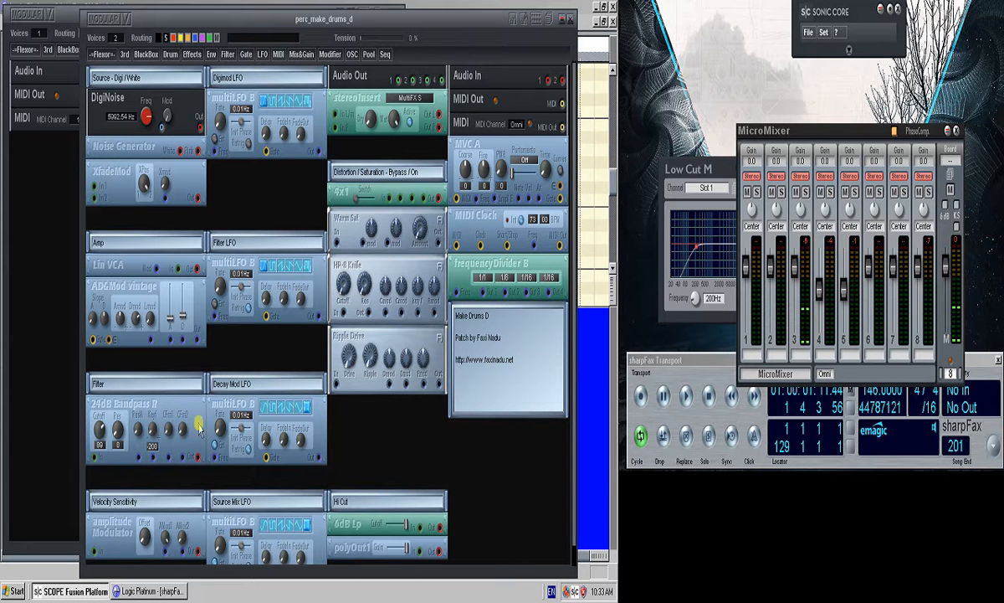
{"action": "left_click", "coordinate": [504, 6]}
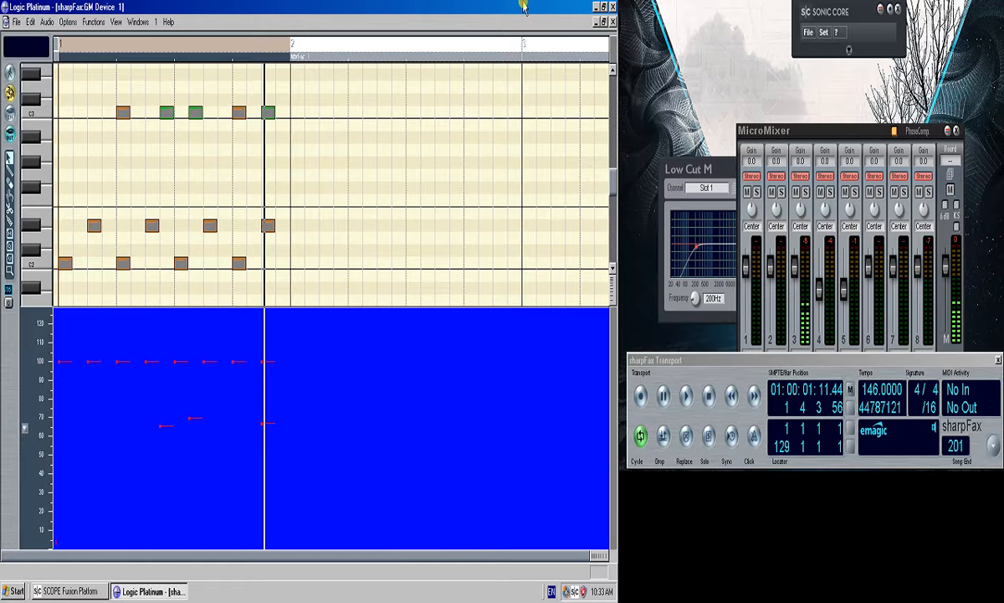
{"action": "left_click", "coordinate": [612, 23]}
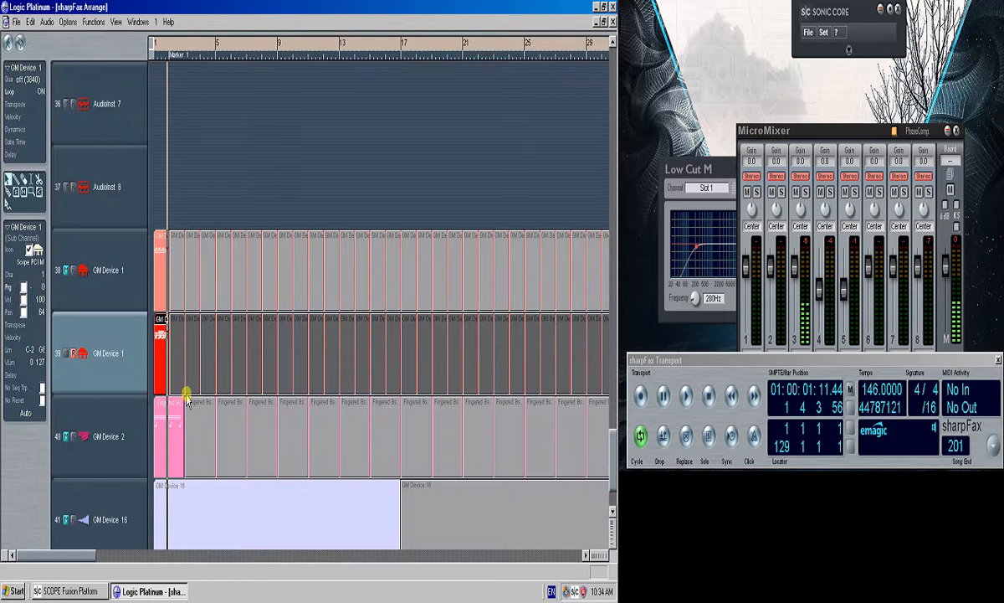
Solo the GM Device 1 part on track 39 and play it back from the start.
{"action": "key", "text": "s"}
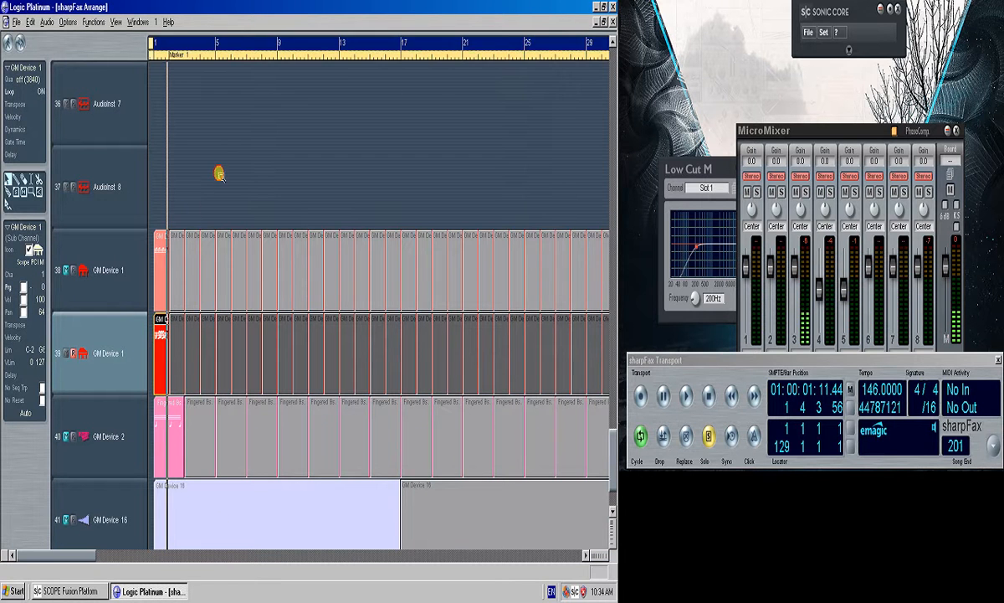
{"action": "left_click", "coordinate": [218, 174], "text": "alt"}
{"action": "left_click_drag", "start_coordinate": [191, 459], "coordinate": [135, 542]}
{"action": "left_click", "coordinate": [186, 502], "text": "alt"}
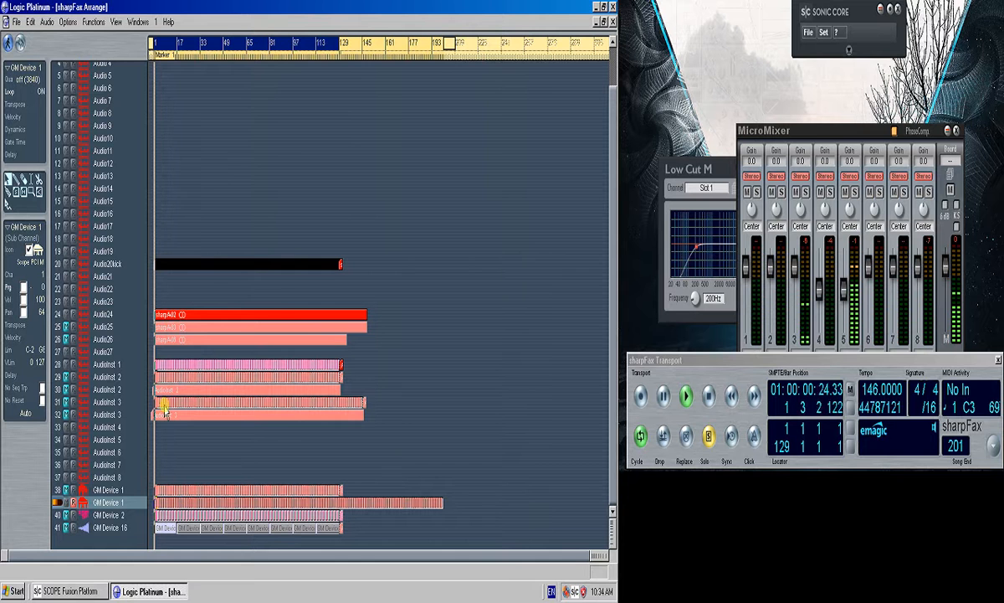
{"action": "key", "text": "space"}
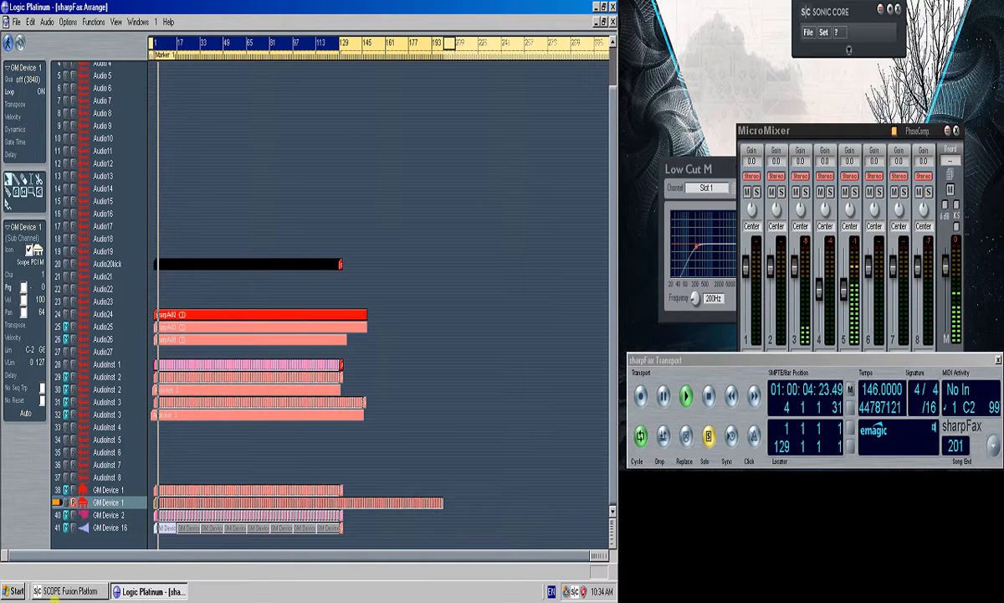
Switch to SCOPE Fusion Platform and show the patch cables in perc_make_drums_d.
{"action": "left_click", "coordinate": [59, 592]}
{"action": "left_click", "coordinate": [59, 592]}
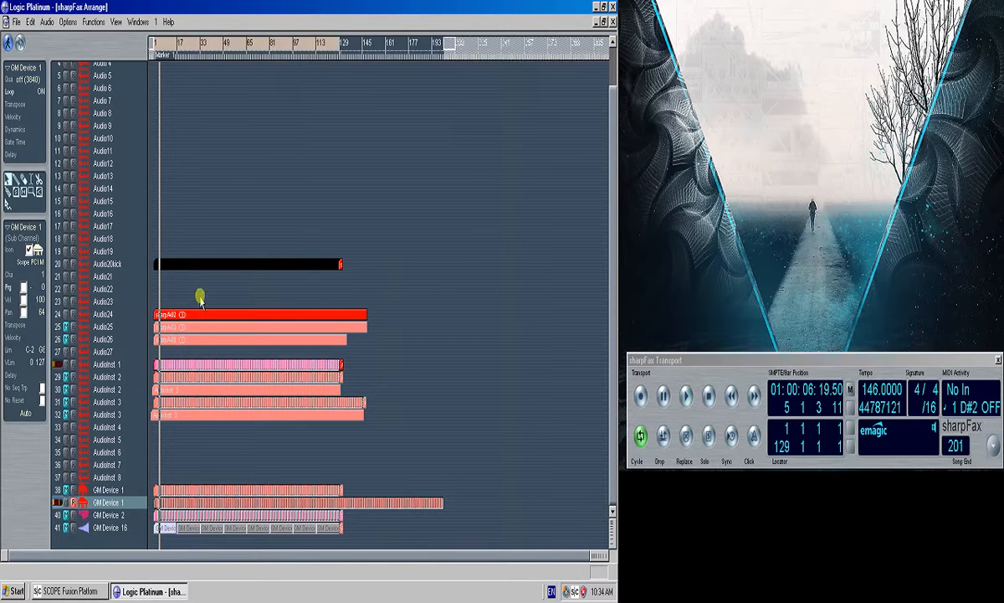
{"action": "left_click", "coordinate": [59, 592]}
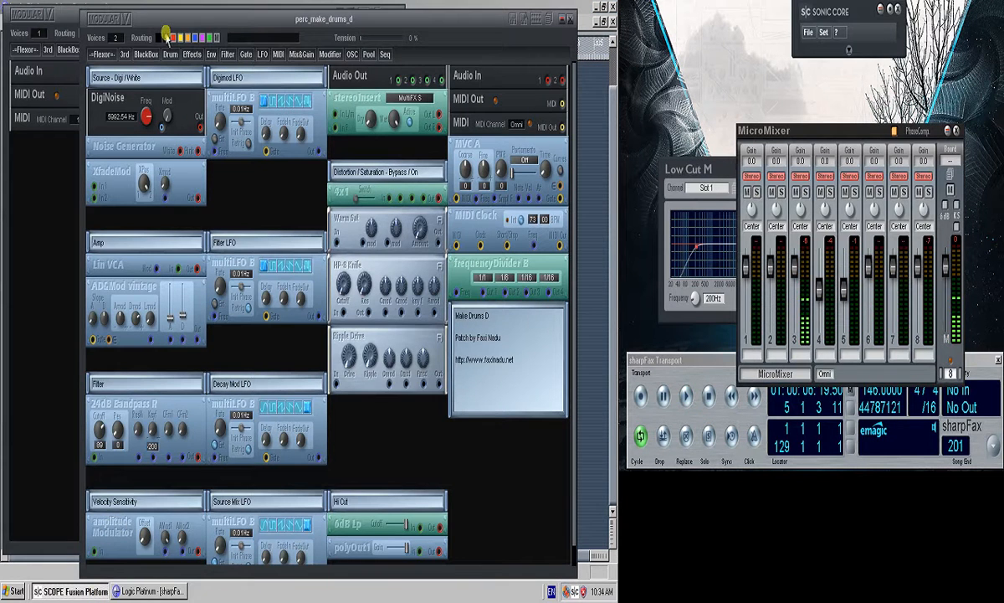
{"action": "left_click", "coordinate": [157, 36]}
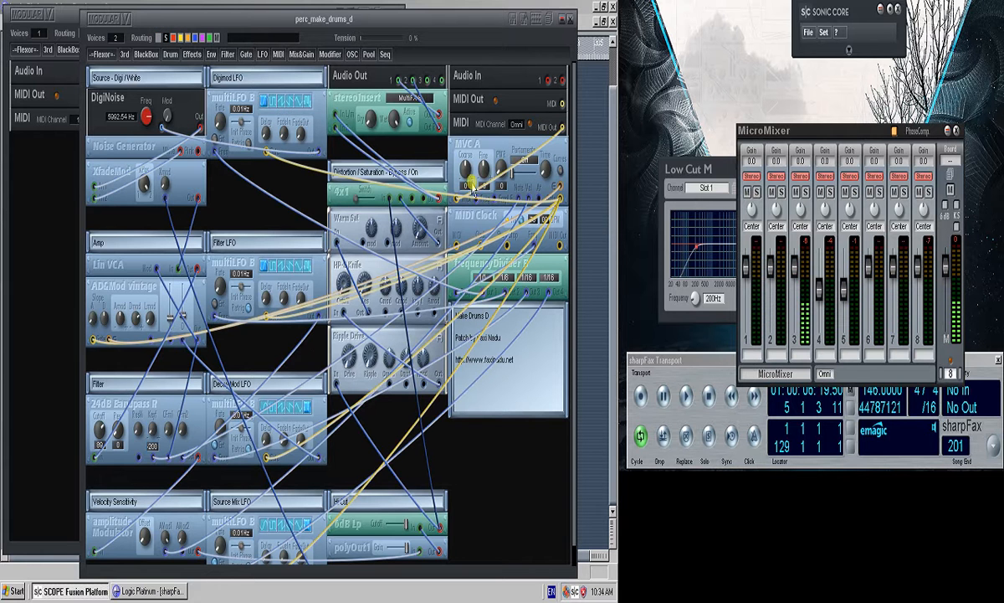
Switch to Logic Platinum and replay track 39's GM Device 1 part in solo mode.
{"action": "left_click", "coordinate": [463, 7]}
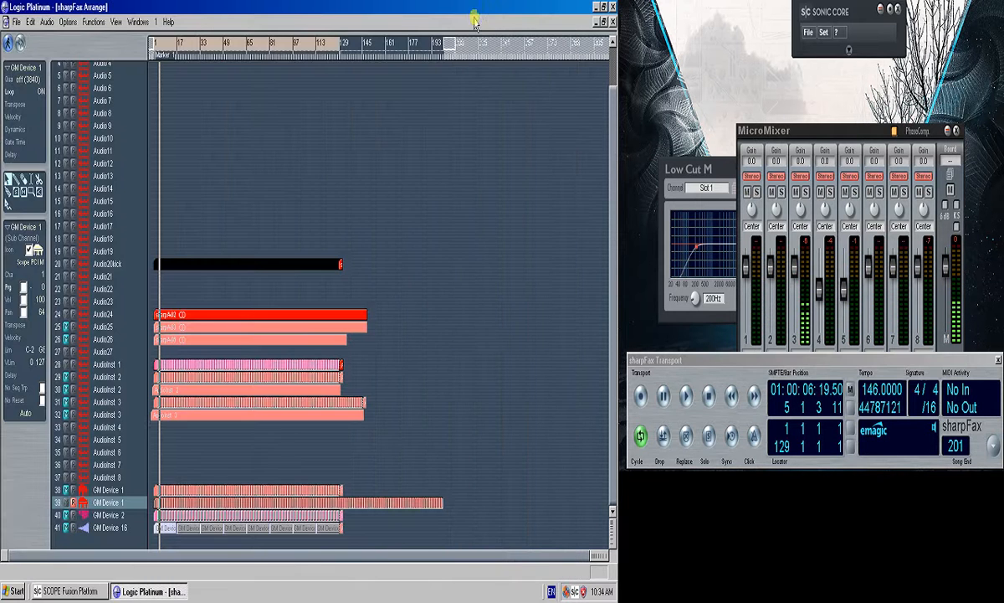
{"action": "left_click_drag", "start_coordinate": [176, 474], "coordinate": [138, 524], "text": "alt"}
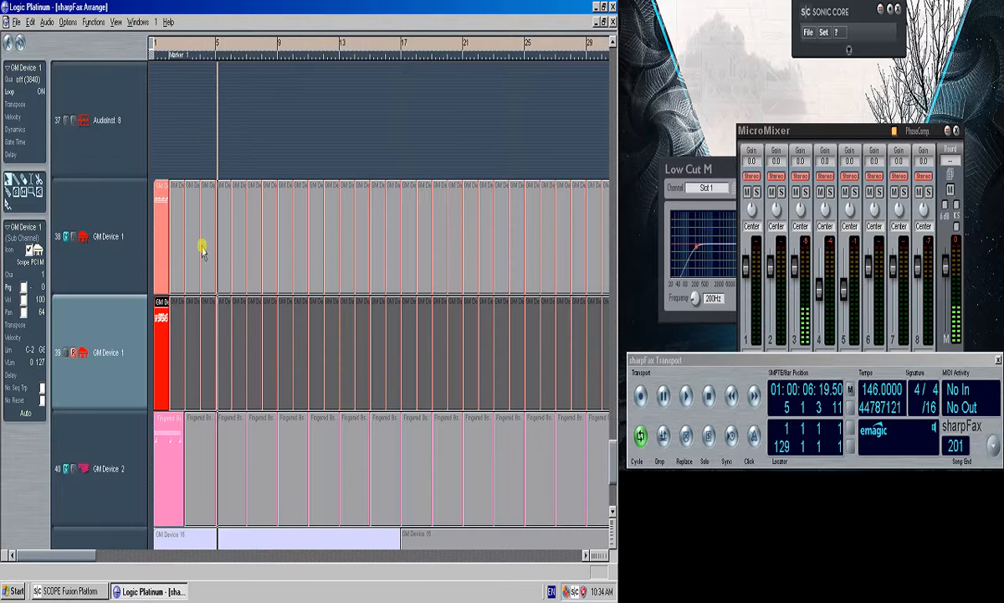
{"action": "left_click", "coordinate": [208, 140], "text": "alt"}
{"action": "key", "text": "s"}
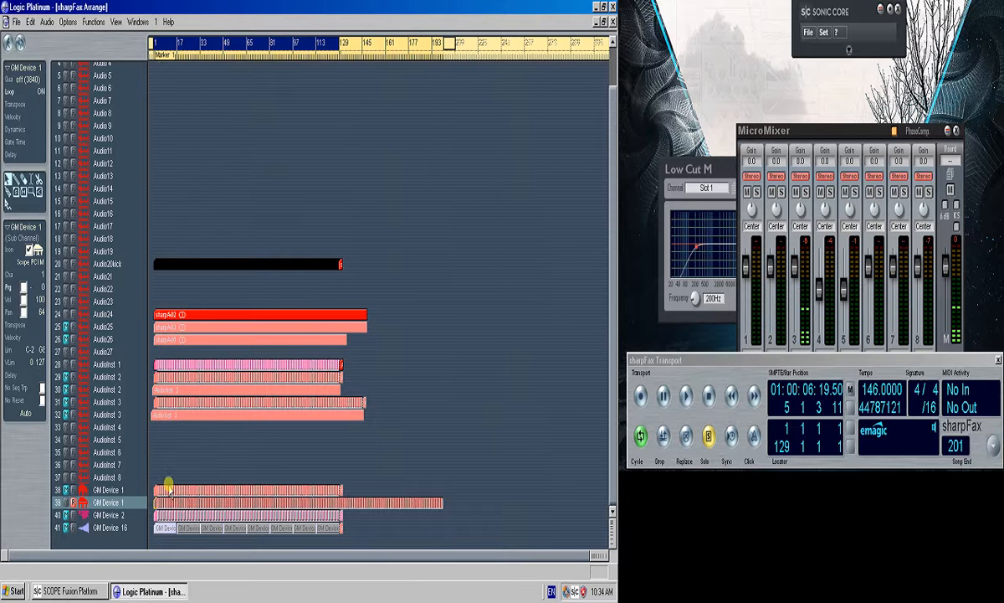
{"action": "key", "text": "space"}
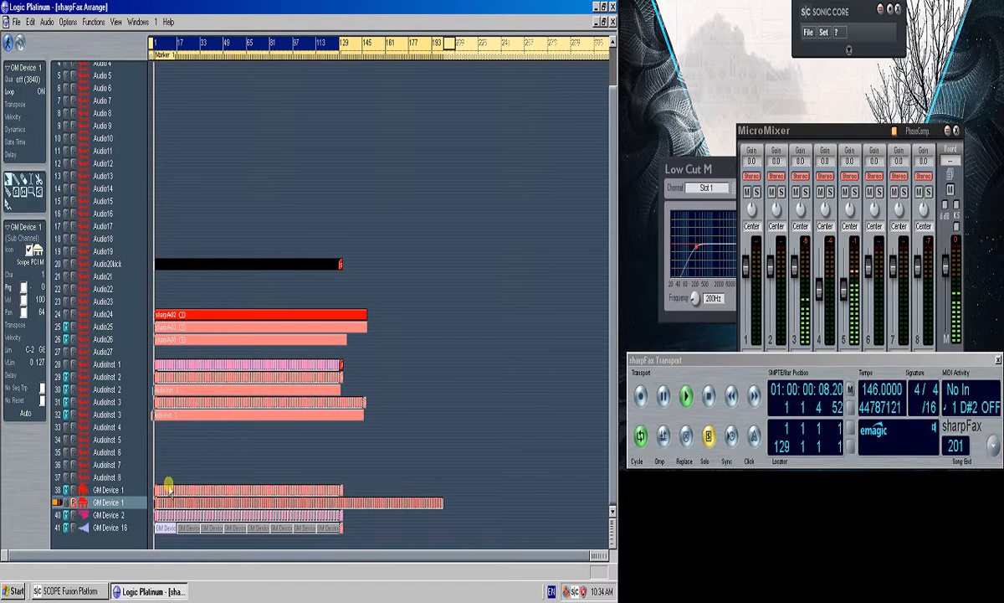
Review the wired perc_make_drums_d patch in SCOPE, and play the full arrangement in Logic Platinum without solo.
{"action": "left_click", "coordinate": [55, 592]}
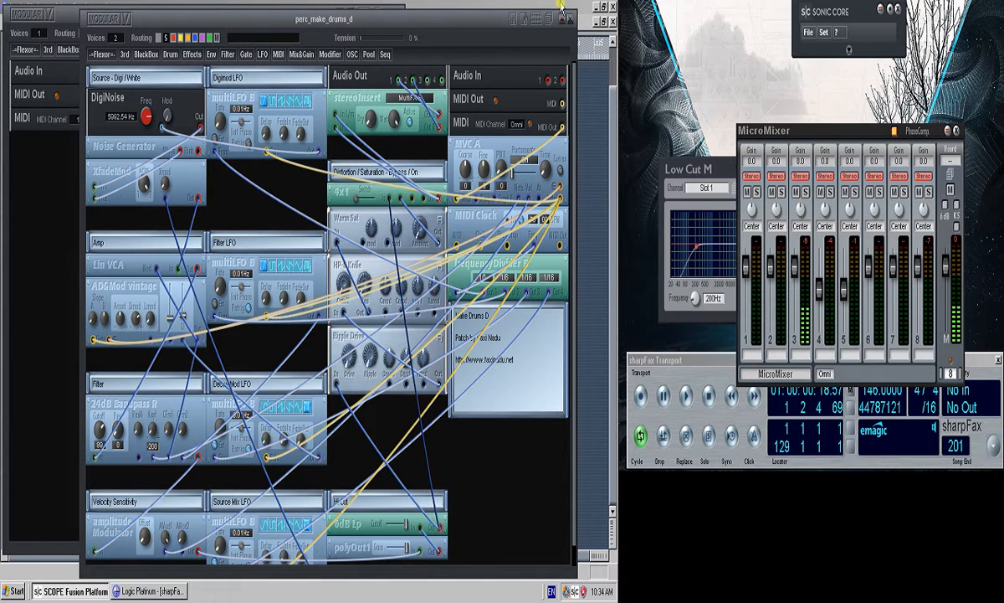
{"action": "left_click", "coordinate": [532, 6]}
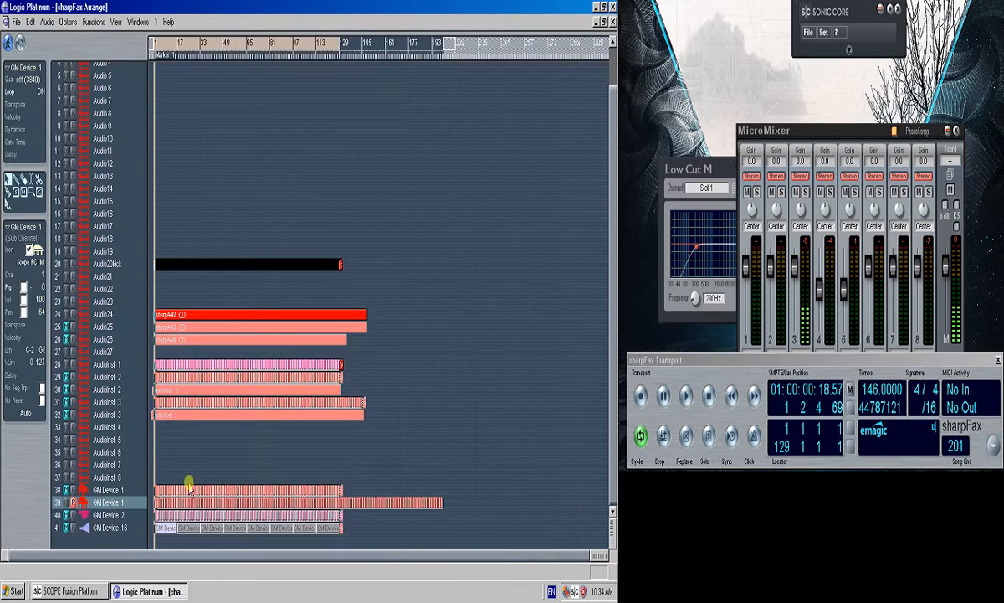
{"action": "left_click", "coordinate": [98, 594]}
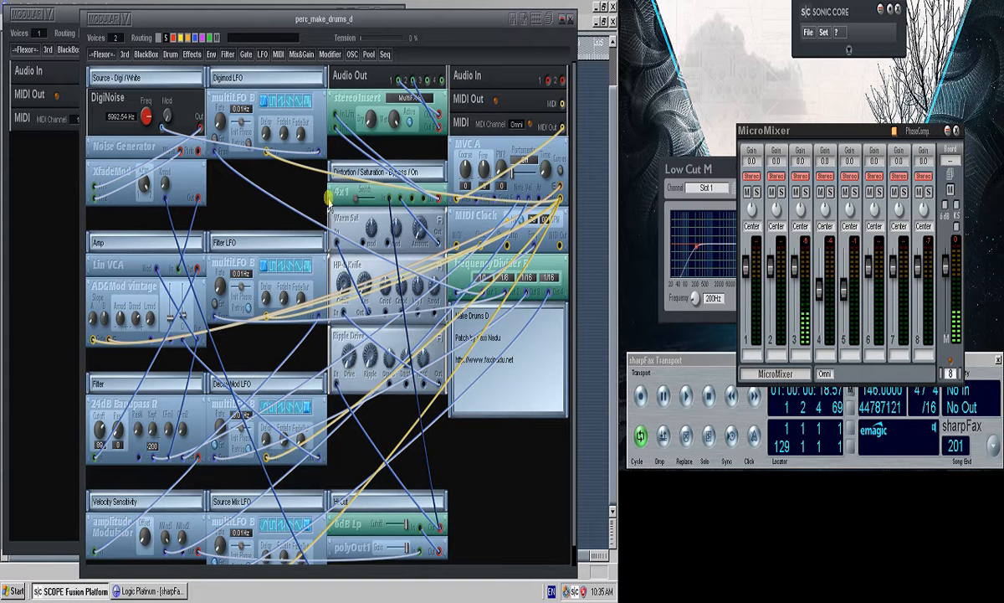
{"action": "left_click", "coordinate": [452, 6]}
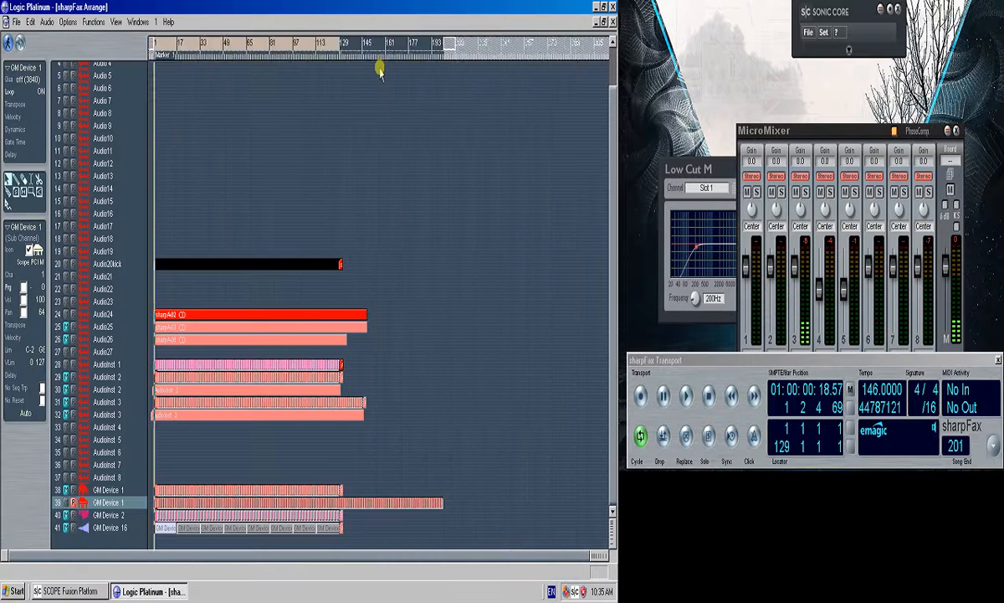
{"action": "key", "text": "space"}
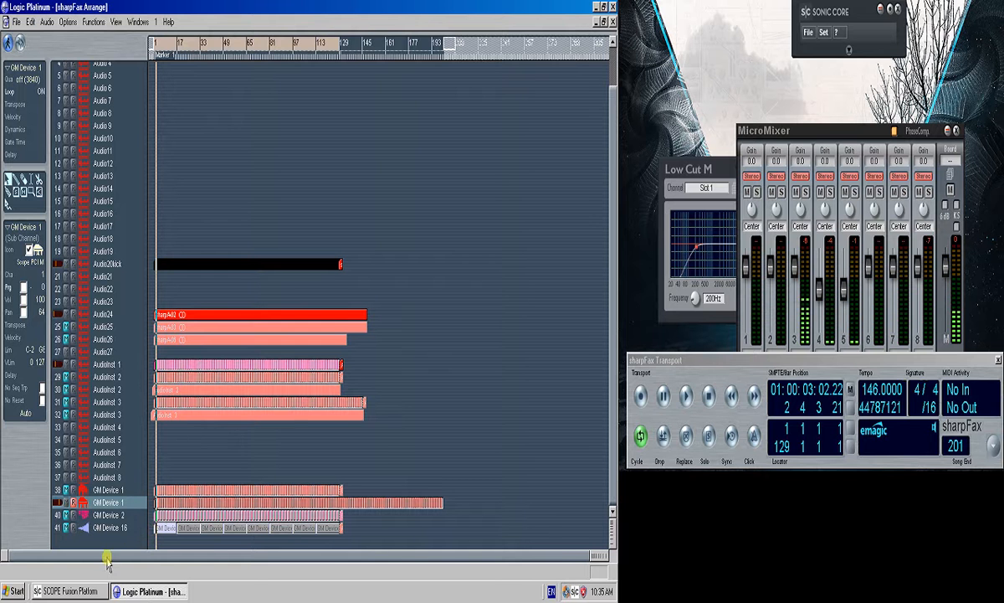
Switch to SCOPE Fusion Platform and bring the EmptyModular patch window to the front.
{"action": "left_click", "coordinate": [72, 591]}
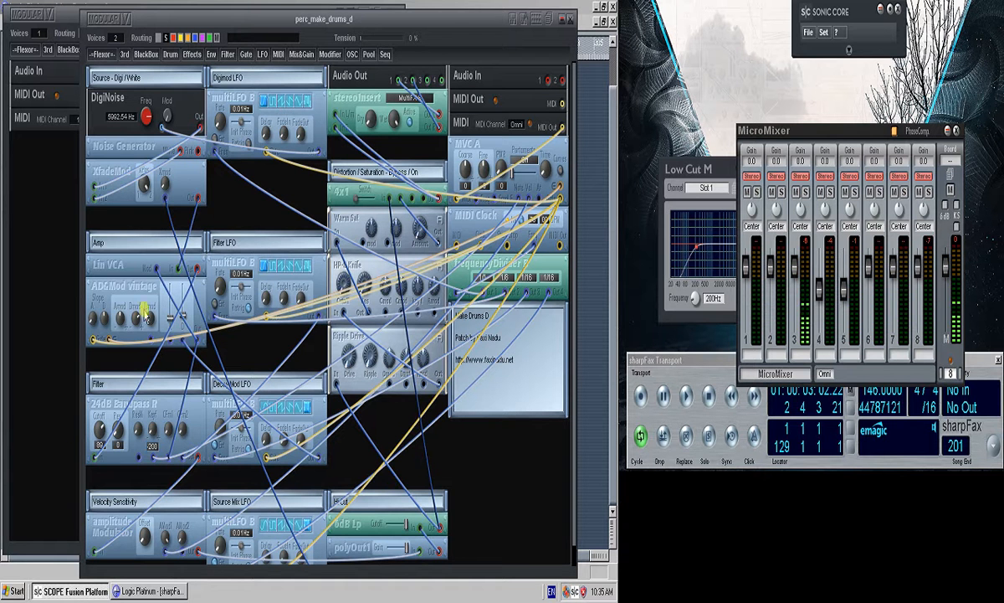
{"action": "left_click", "coordinate": [59, 419]}
{"action": "left_click", "coordinate": [118, 592]}
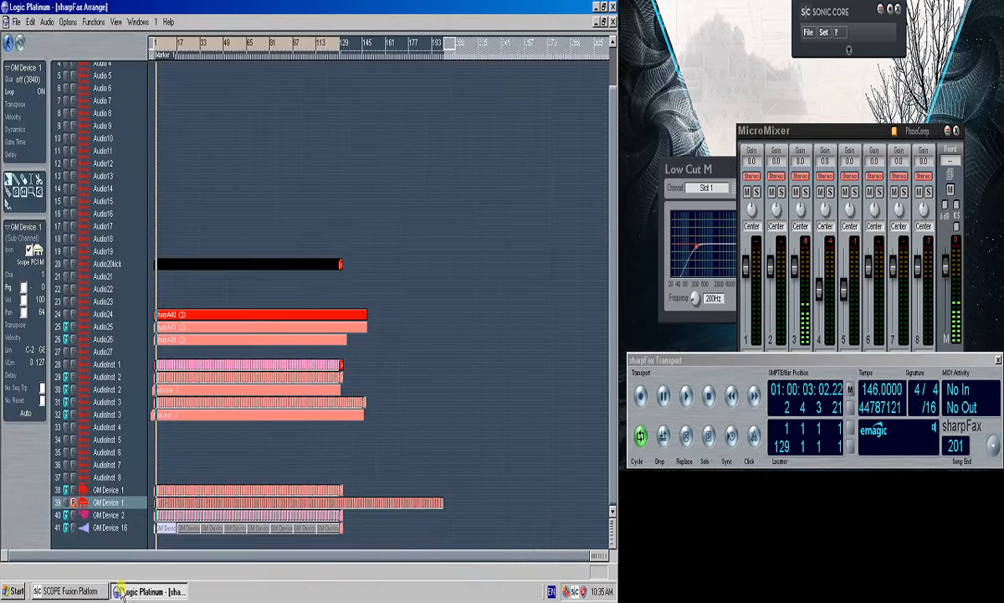
{"action": "left_click_drag", "start_coordinate": [201, 458], "coordinate": [128, 544]}
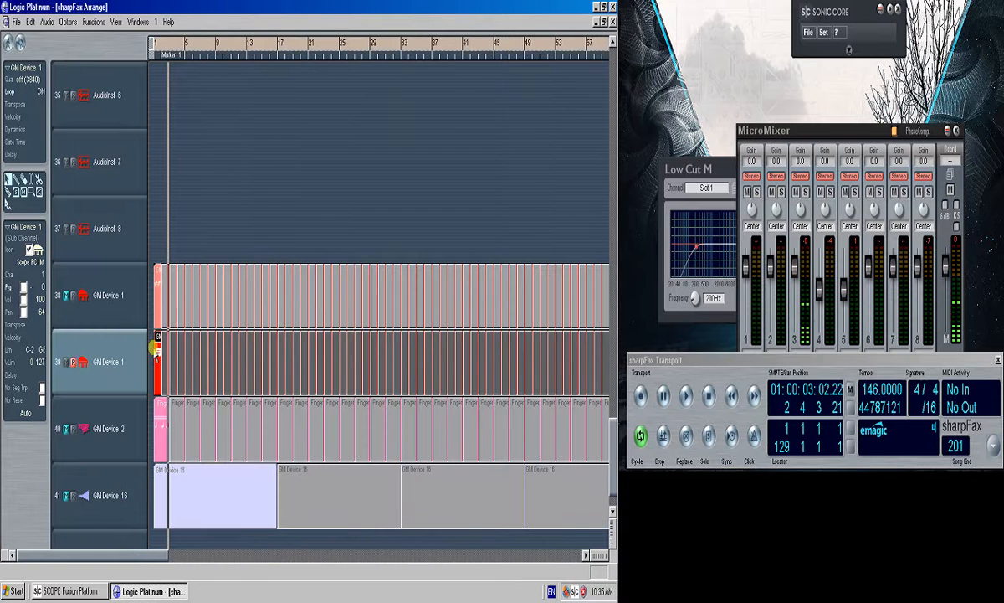
{"action": "left_click", "coordinate": [77, 593]}
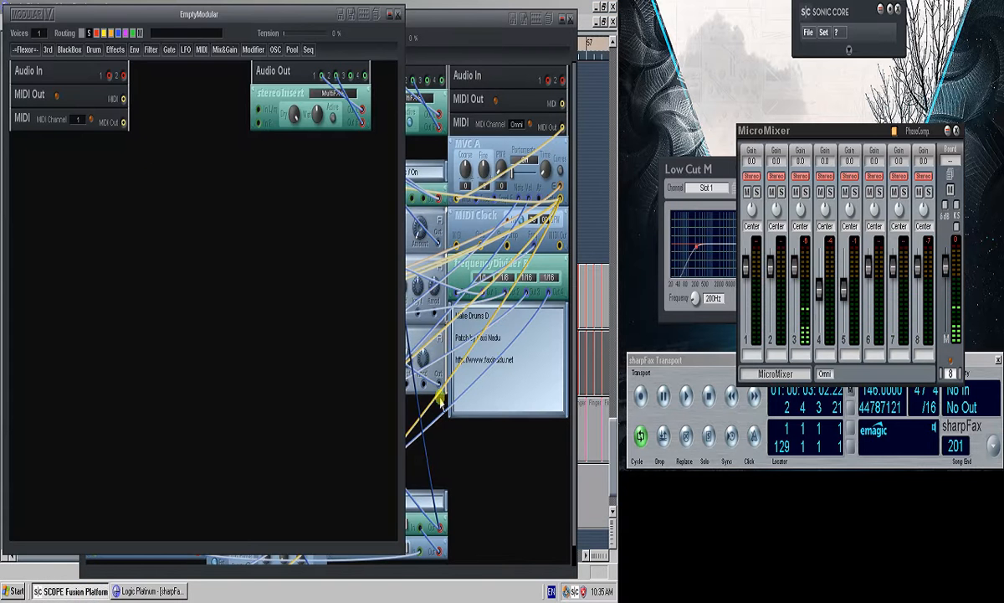
Copy the Noise Generator and 24dB Bandpass R modules from perc_make_drums_d into the EmptyModular patch, one below the other.
{"action": "left_click", "coordinate": [431, 416]}
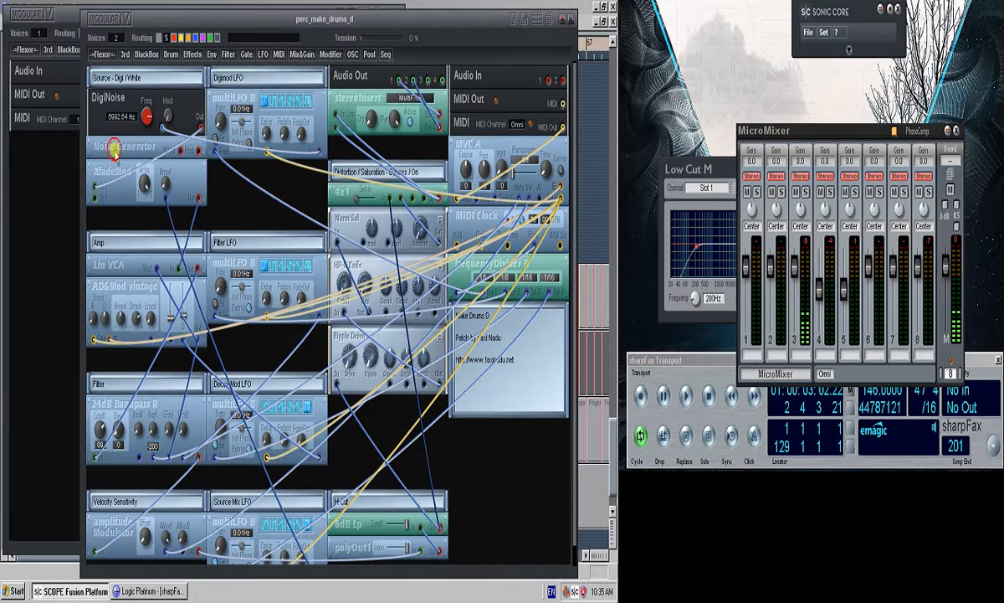
{"action": "left_click", "coordinate": [37, 167]}
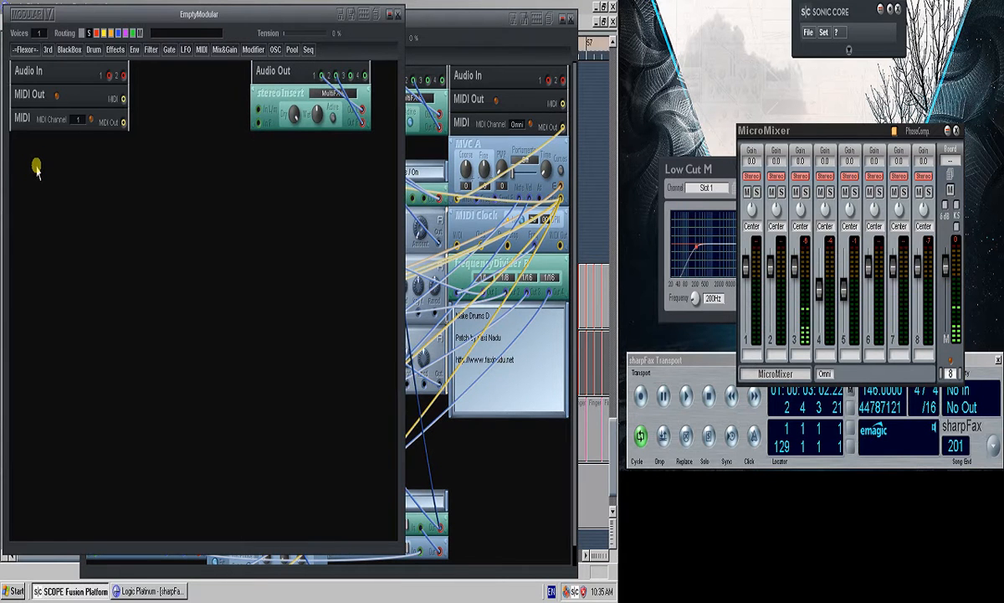
{"action": "key", "text": "ctrl+v"}
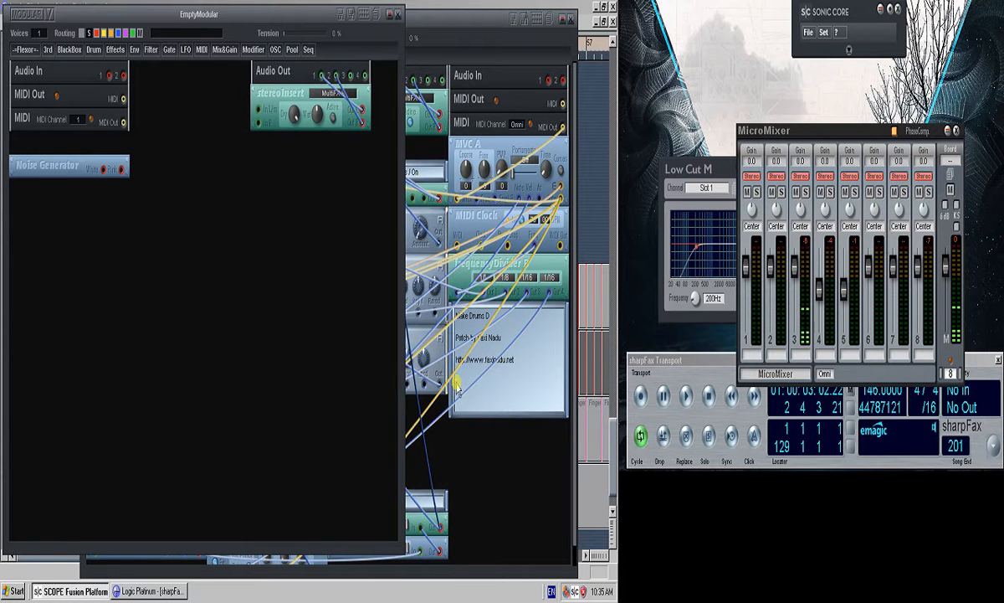
{"action": "left_click", "coordinate": [458, 387]}
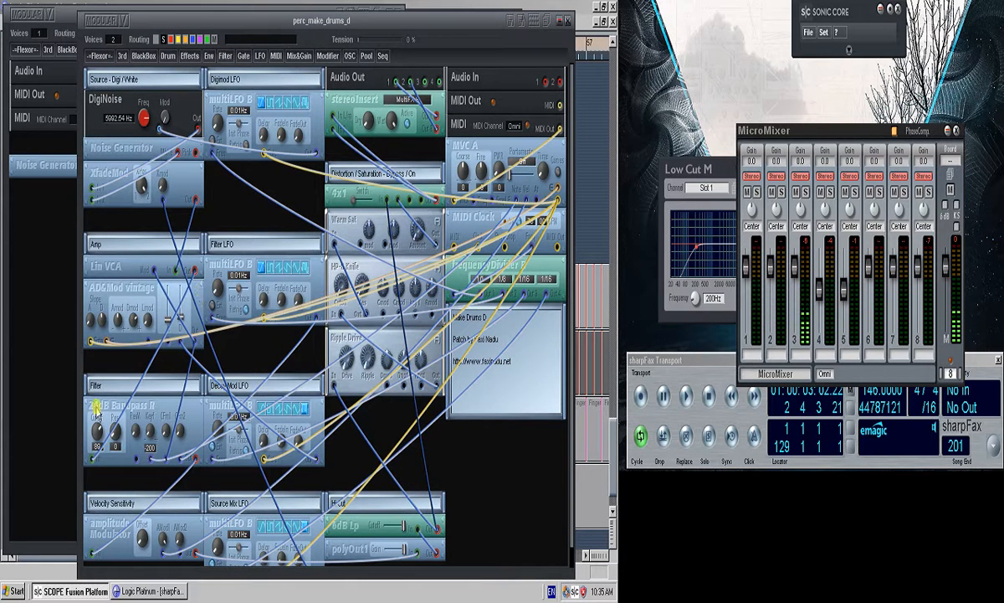
{"action": "left_click", "coordinate": [40, 220]}
{"action": "key", "text": "ctrl+v"}
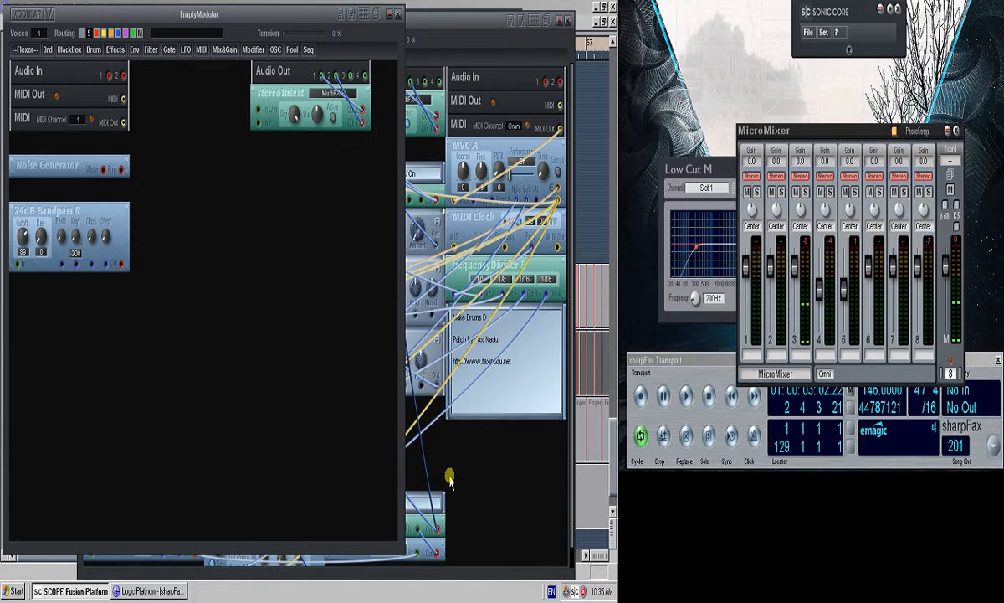
Copy the Lin VCA and AD&Mod vintage modules from perc_make_drums_d into EmptyModular, stacked directly below the 24dB Bandpass R.
{"action": "left_click", "coordinate": [456, 460]}
{"action": "left_click", "coordinate": [121, 270]}
{"action": "key", "text": "ctrl+c"}
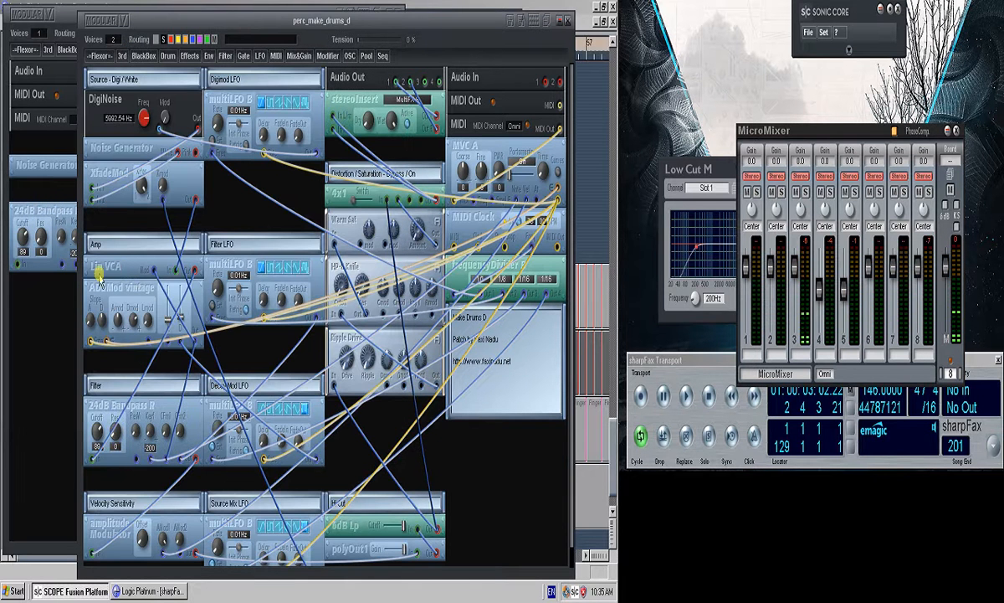
{"action": "left_click", "coordinate": [61, 290]}
{"action": "key", "text": "ctrl+v"}
{"action": "left_click", "coordinate": [458, 418]}
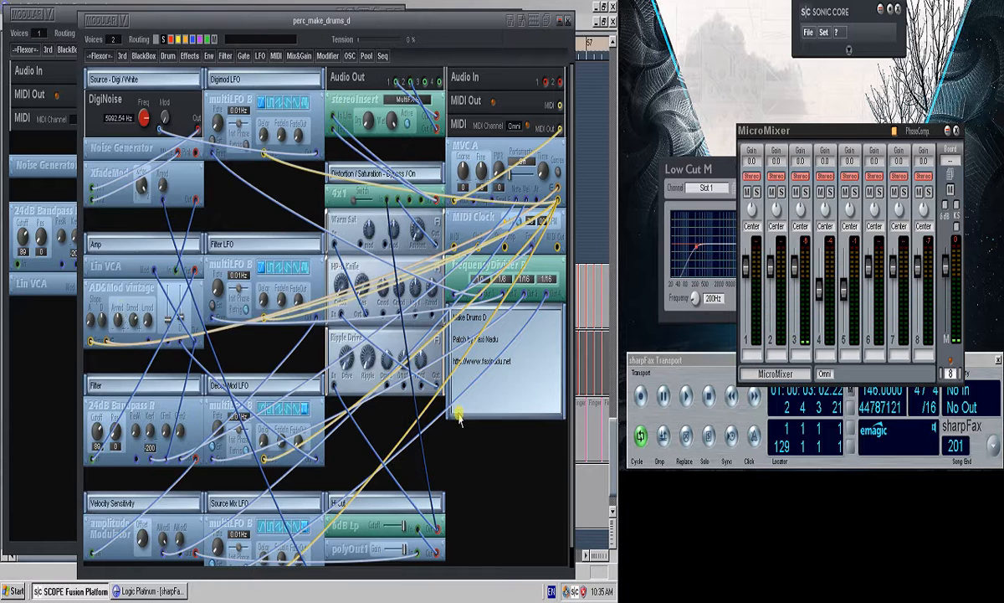
{"action": "left_click", "coordinate": [124, 294]}
{"action": "left_click", "coordinate": [36, 286]}
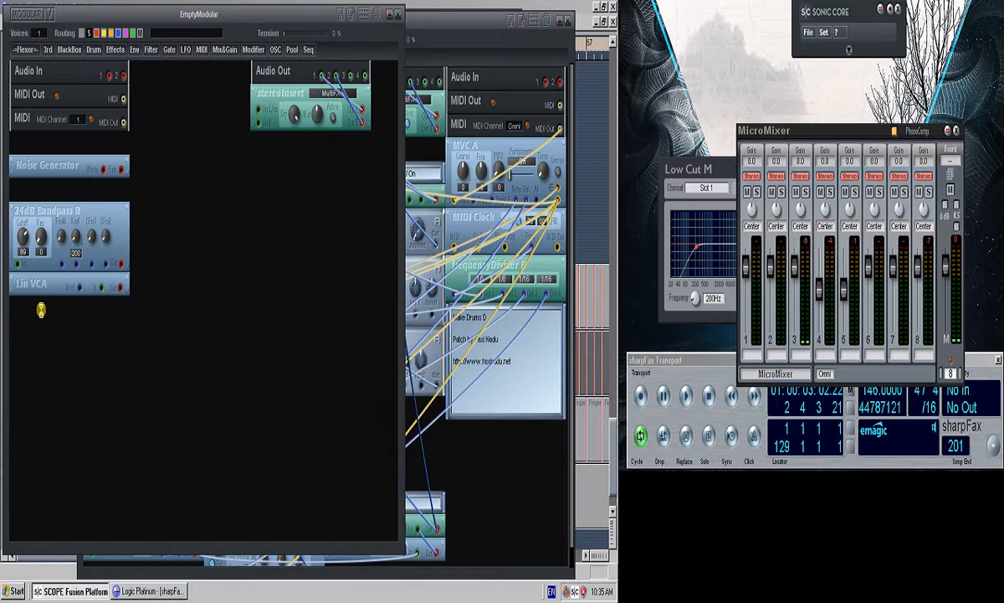
{"action": "key", "text": "ctrl+v"}
Switch the Noise Generator, 24dB Bandpass R, Lin VCA and AD&Mod vintage modules in EmptyModular to single mode.
{"action": "left_click", "coordinate": [521, 464]}
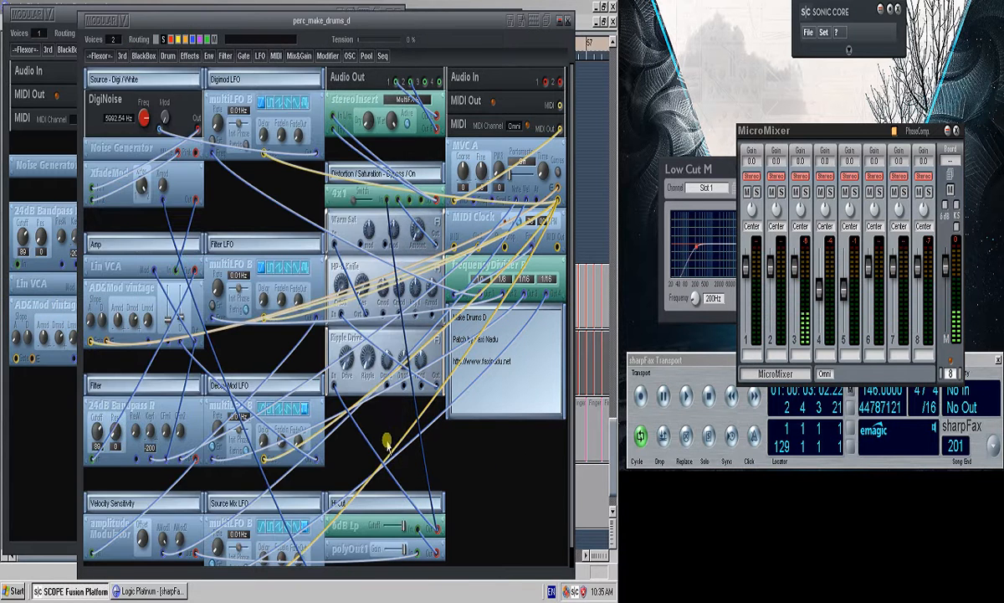
{"action": "scroll", "coordinate": [270, 368], "scroll_direction": "down", "scroll_amount": 1}
{"action": "scroll", "coordinate": [272, 376], "scroll_direction": "up", "scroll_amount": 1}
{"action": "left_click", "coordinate": [37, 373]}
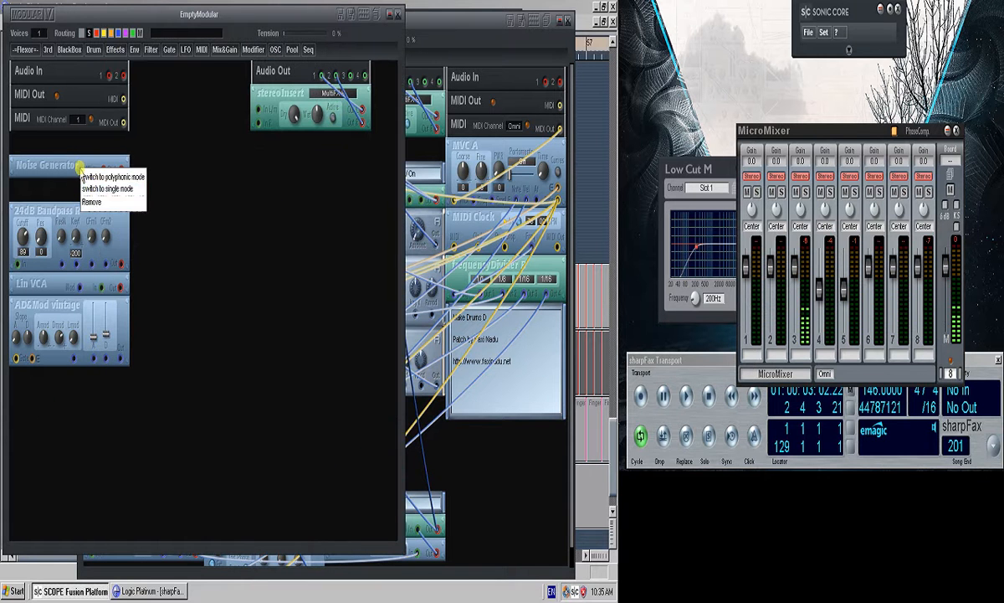
{"action": "left_click", "coordinate": [83, 168]}
{"action": "right_click", "coordinate": [59, 214]}
{"action": "left_click", "coordinate": [72, 235]}
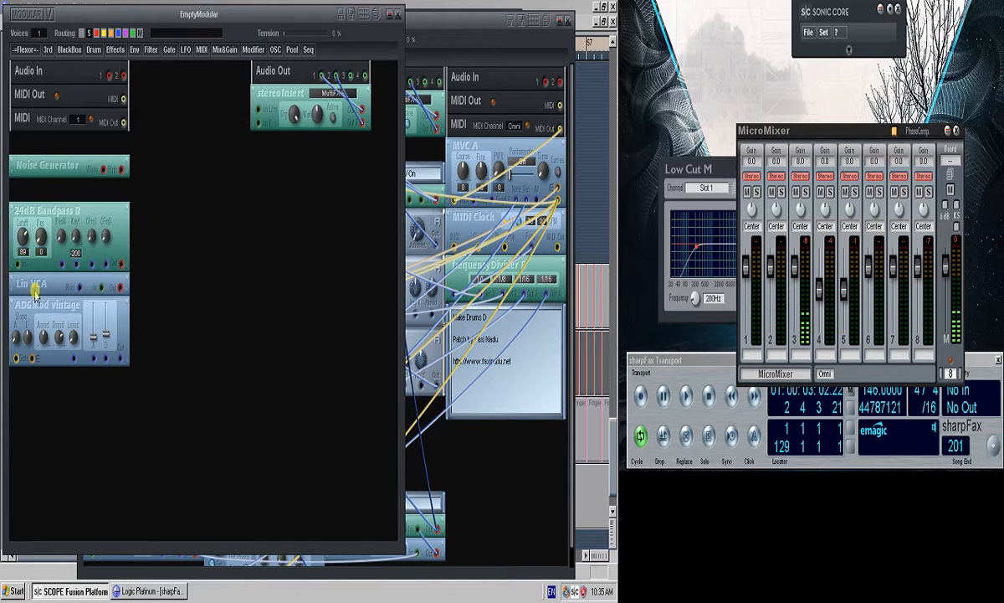
{"action": "right_click", "coordinate": [36, 287]}
{"action": "left_click", "coordinate": [47, 308]}
{"action": "right_click", "coordinate": [41, 305]}
{"action": "left_click", "coordinate": [67, 324]}
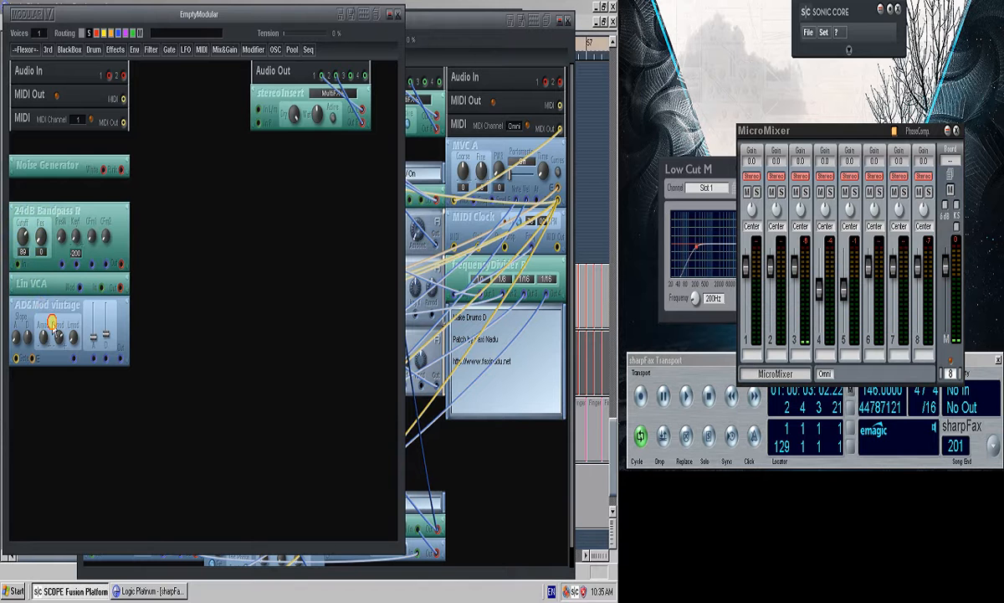
Copy the MVC A module from perc_make_drums_d into EmptyModular, between the MIDI and Audio Out modules.
{"action": "left_click", "coordinate": [466, 489]}
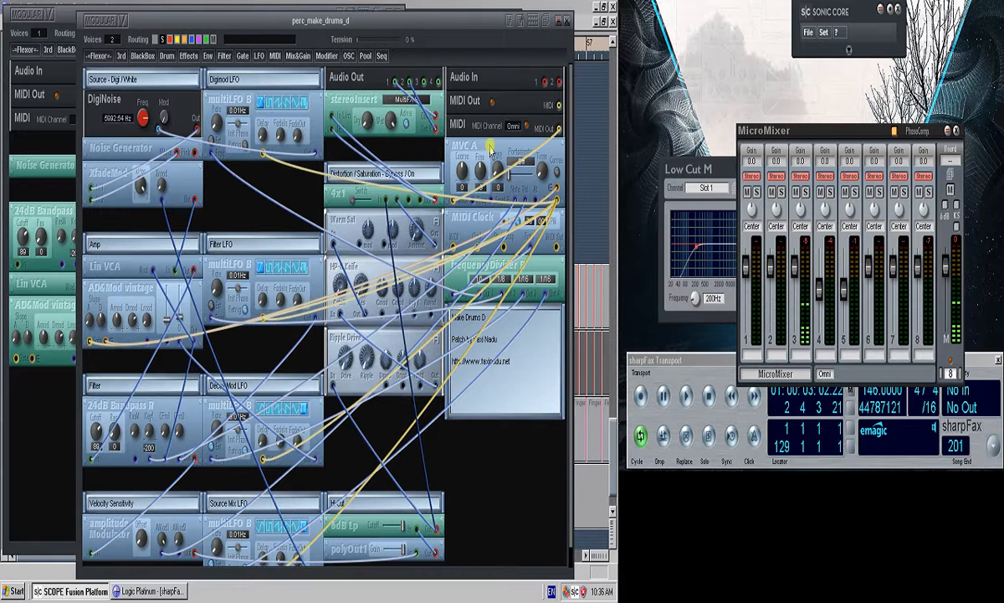
{"action": "left_click", "coordinate": [47, 380]}
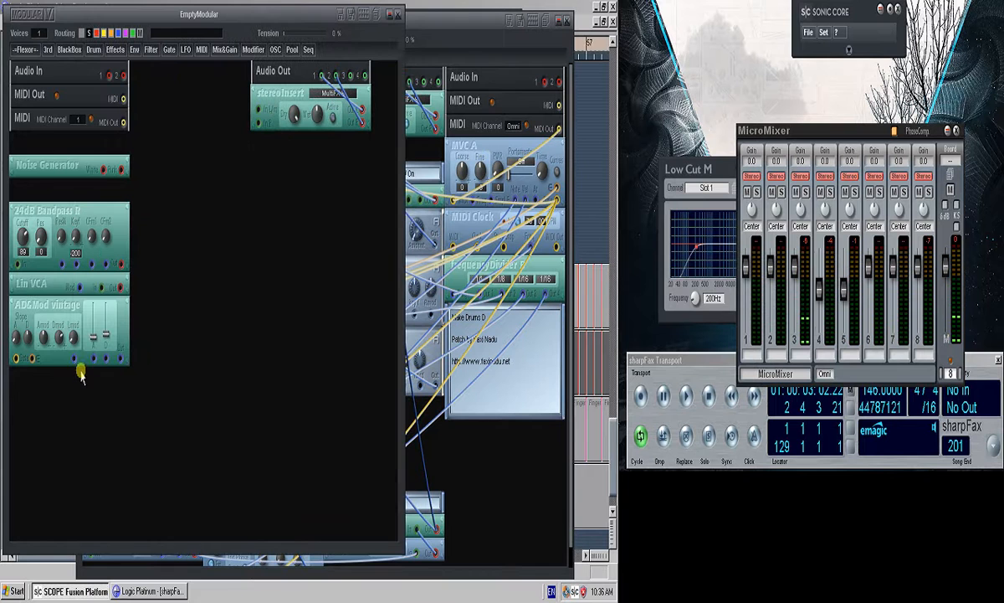
{"action": "left_click", "coordinate": [176, 78]}
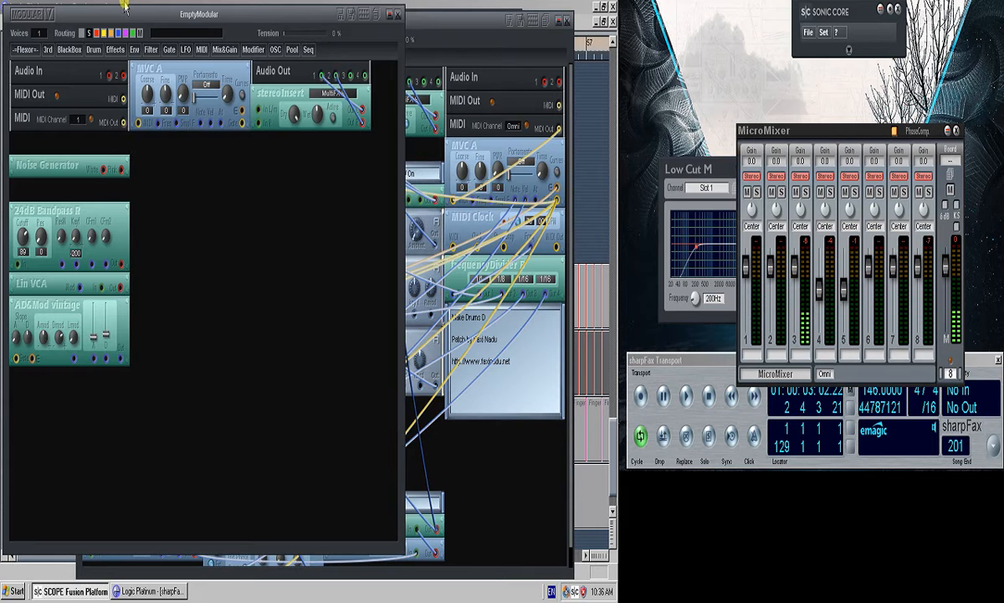
Wire MIDI Out through MVC A into AD&Mod vintage and its output to Lin VCA's Mod input, with both lower modules moved slightly down.
{"action": "left_click", "coordinate": [465, 6]}
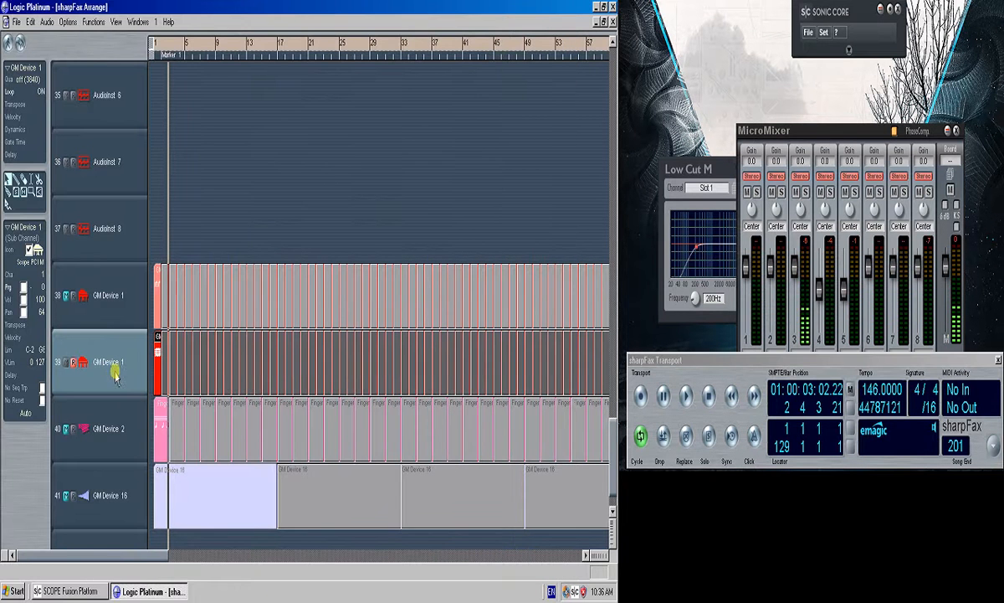
{"action": "left_click", "coordinate": [84, 593]}
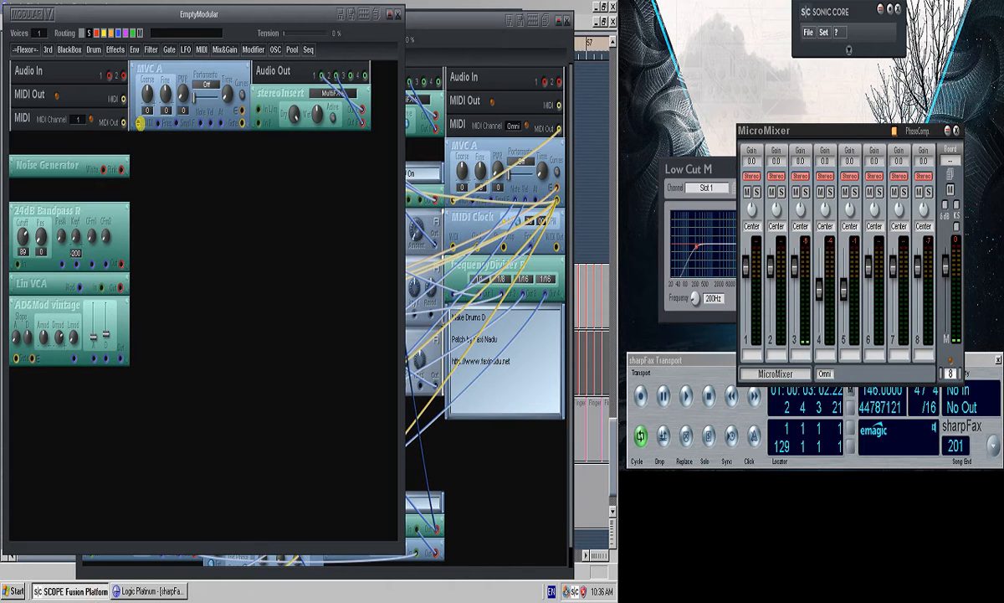
{"action": "left_click_drag", "start_coordinate": [134, 134], "coordinate": [138, 124]}
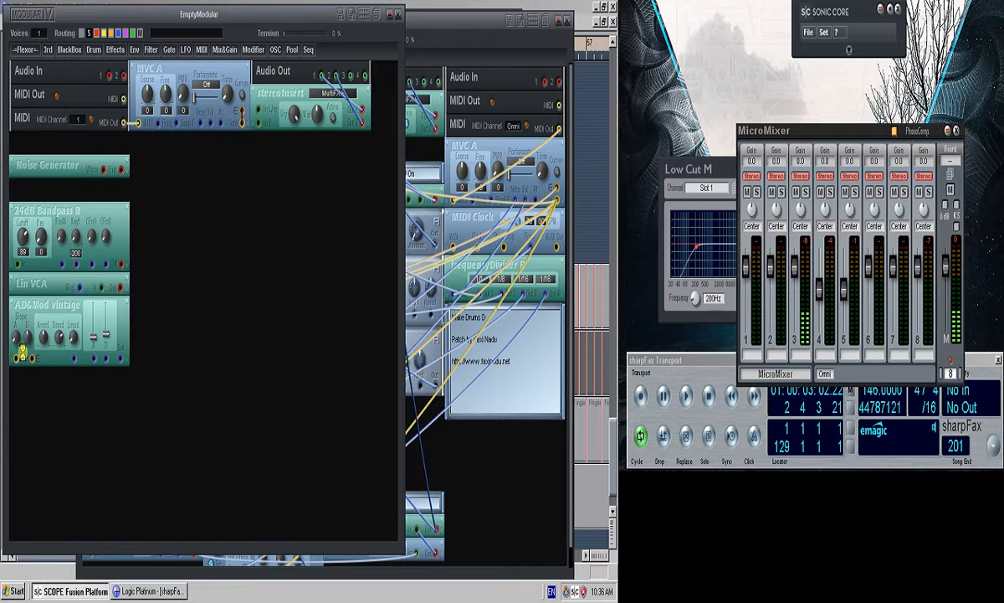
{"action": "left_click", "coordinate": [15, 359]}
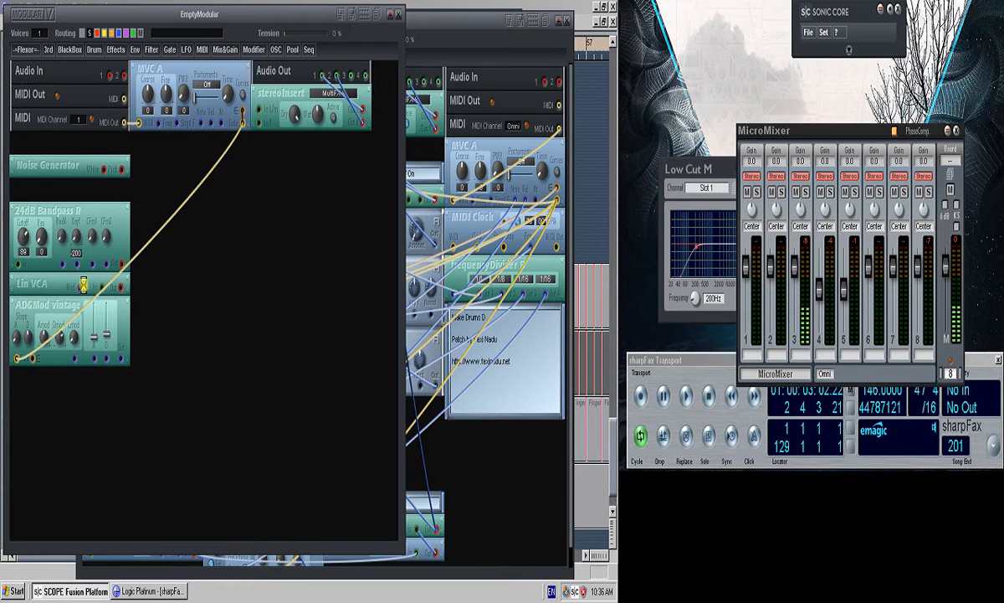
{"action": "left_click", "coordinate": [82, 288]}
{"action": "left_click_drag", "start_coordinate": [55, 287], "coordinate": [50, 312]}
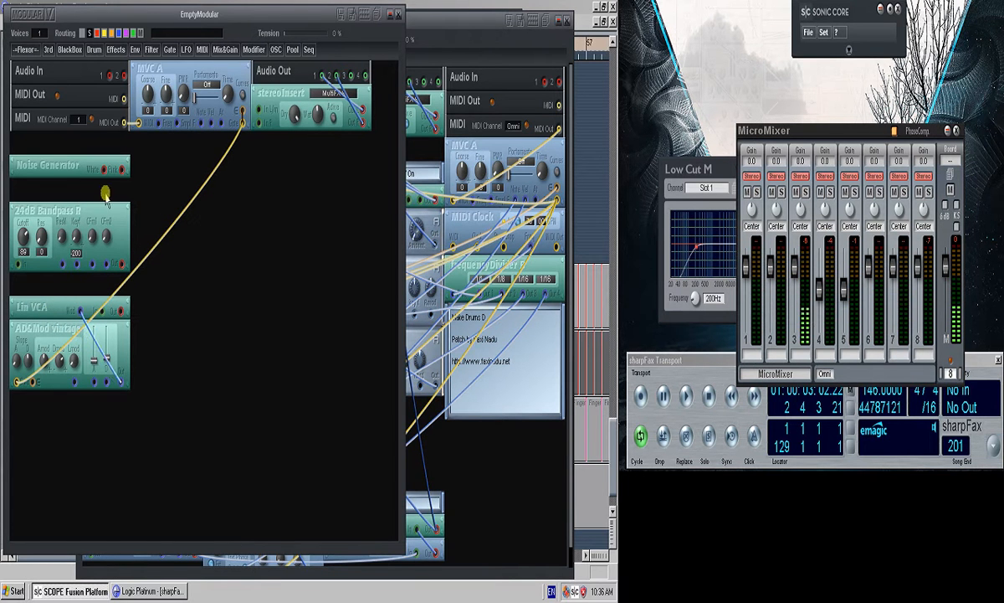
Wire the Noise Generator's White output through 24dB Bandpass R and Lin VCA into stereoInsert.
{"action": "left_click", "coordinate": [20, 265]}
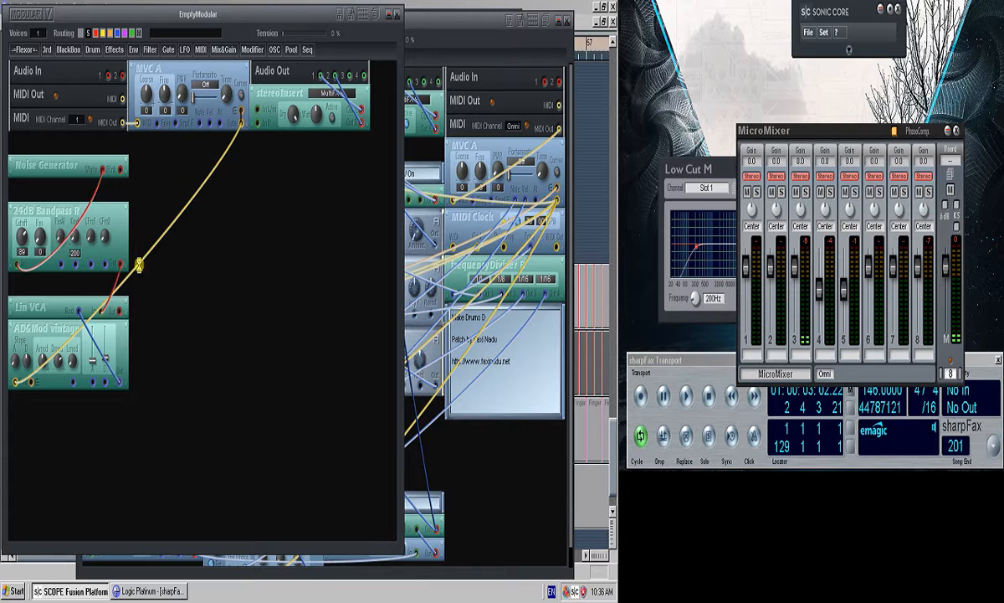
{"action": "left_click", "coordinate": [256, 110]}
In Logic Platinum, add a GM Device 1 track below track 39, copy track 39's part onto it and mute track 39.
{"action": "left_click", "coordinate": [227, 3]}
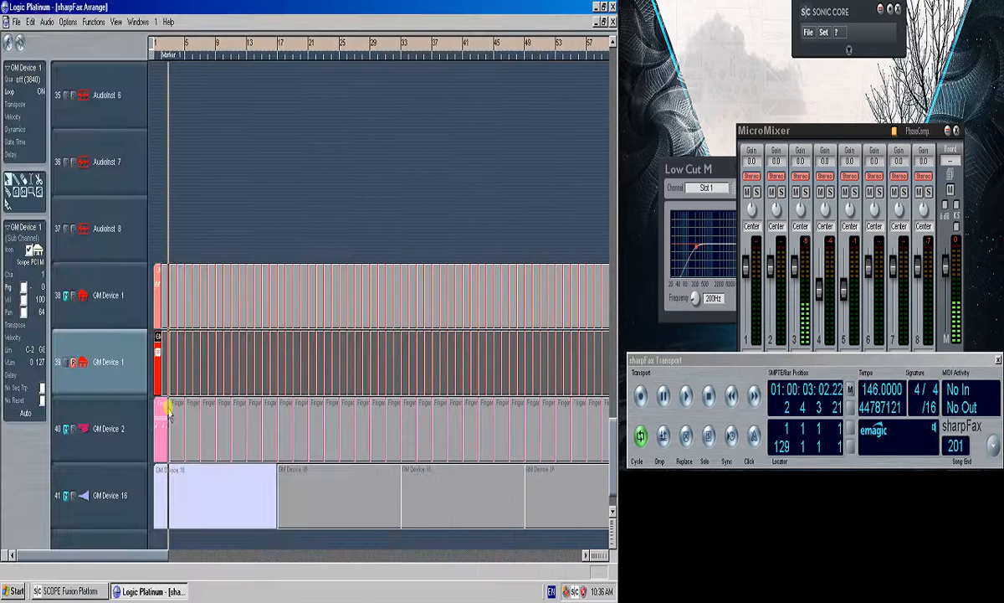
{"action": "key", "text": "shift+Return"}
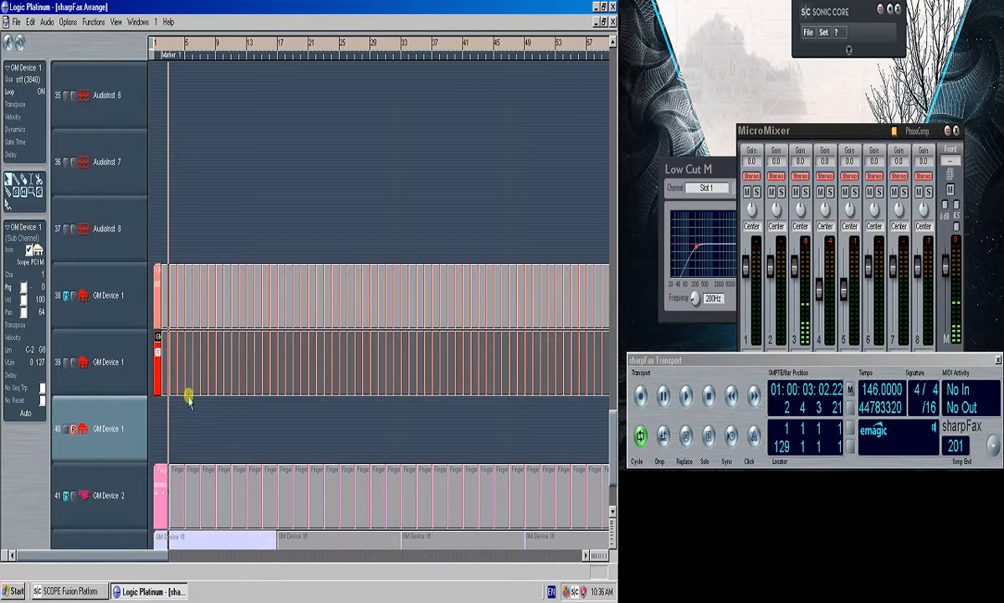
{"action": "left_click_drag", "start_coordinate": [159, 387], "coordinate": [159, 422]}
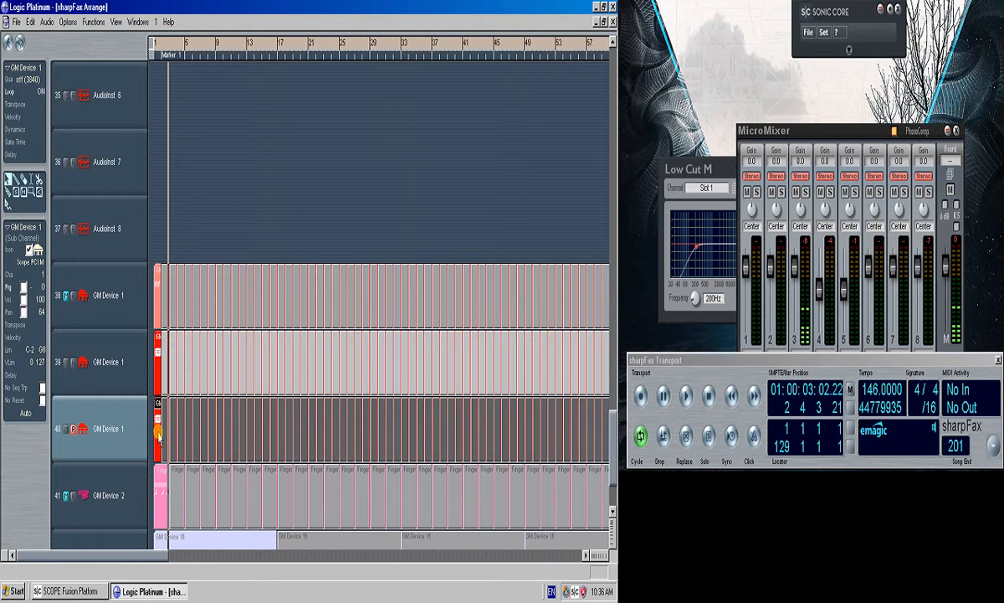
{"action": "left_click", "coordinate": [155, 404]}
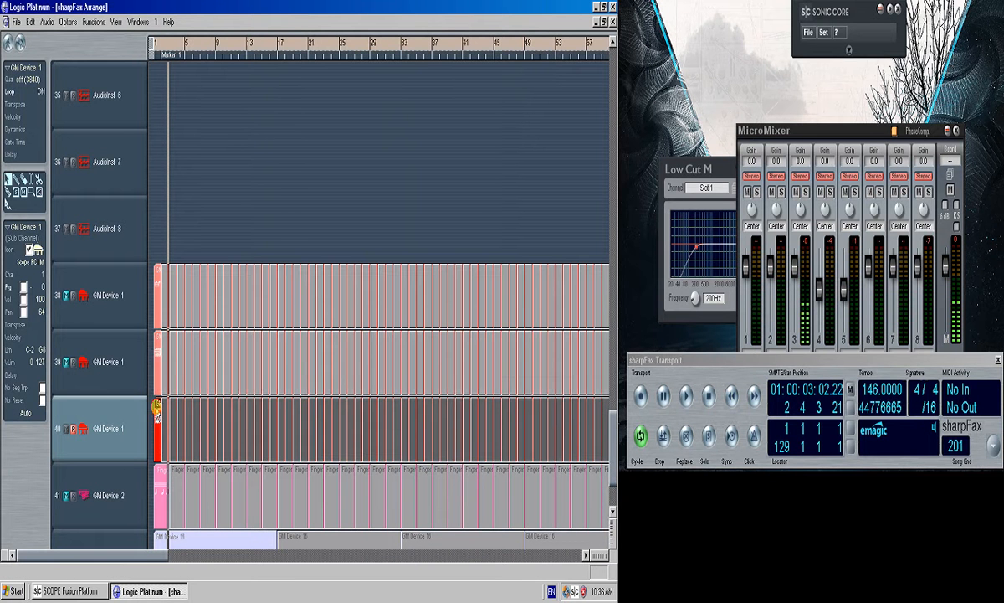
Open the copied GM Device 1 part in the note editor and select its D#2 and C3 notes.
{"action": "double_click", "coordinate": [156, 407]}
{"action": "scroll", "coordinate": [314, 139], "scroll_direction": "up", "scroll_amount": 3}
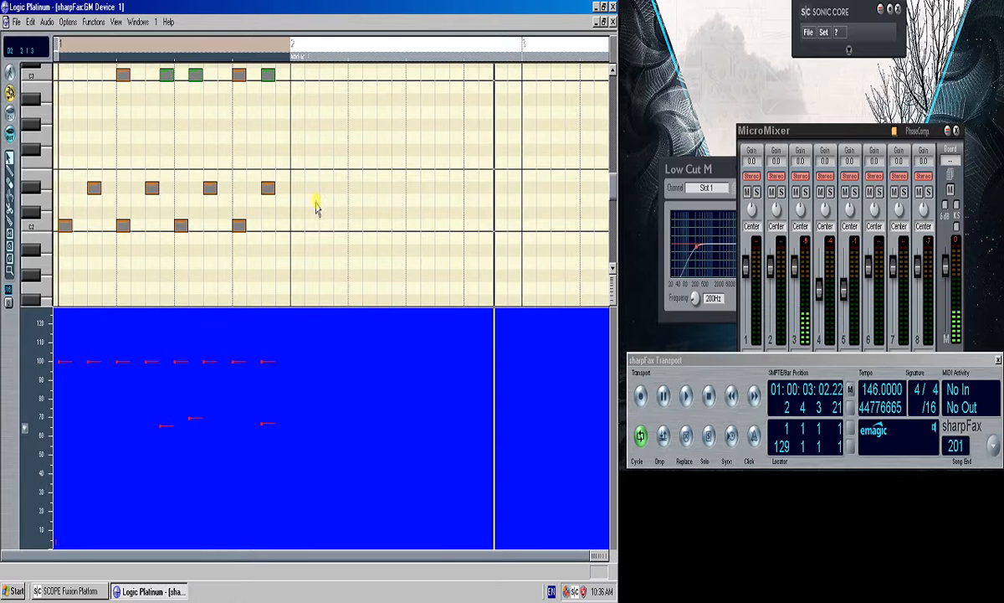
{"action": "left_click_drag", "start_coordinate": [300, 204], "coordinate": [71, 77]}
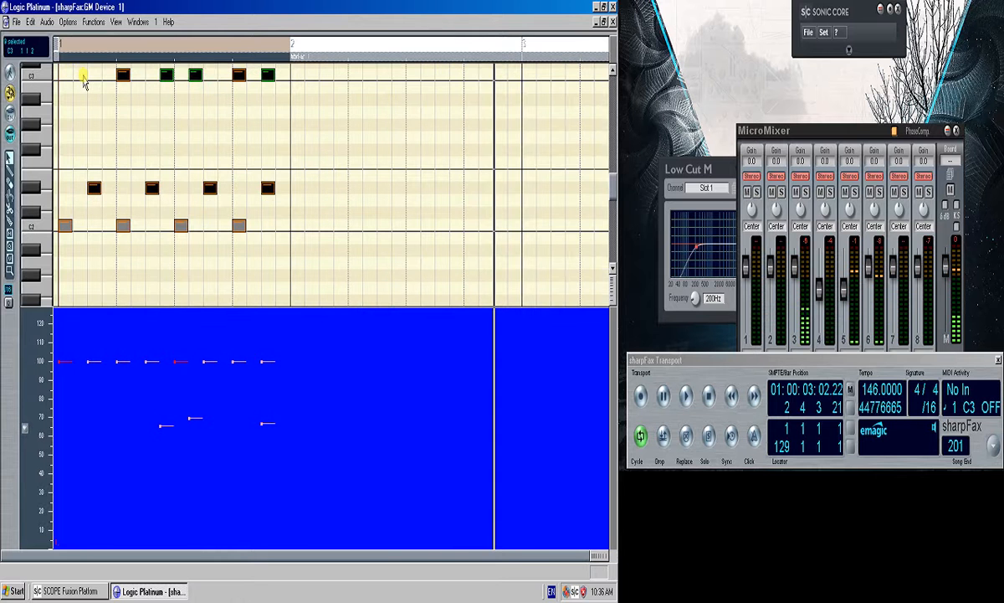
Switch to SCOPE Fusion Platform, close the EmptyModular and perc_make_drums_d windows, and reposition the wired Modular device in the Routing Window.
{"action": "left_click", "coordinate": [67, 590]}
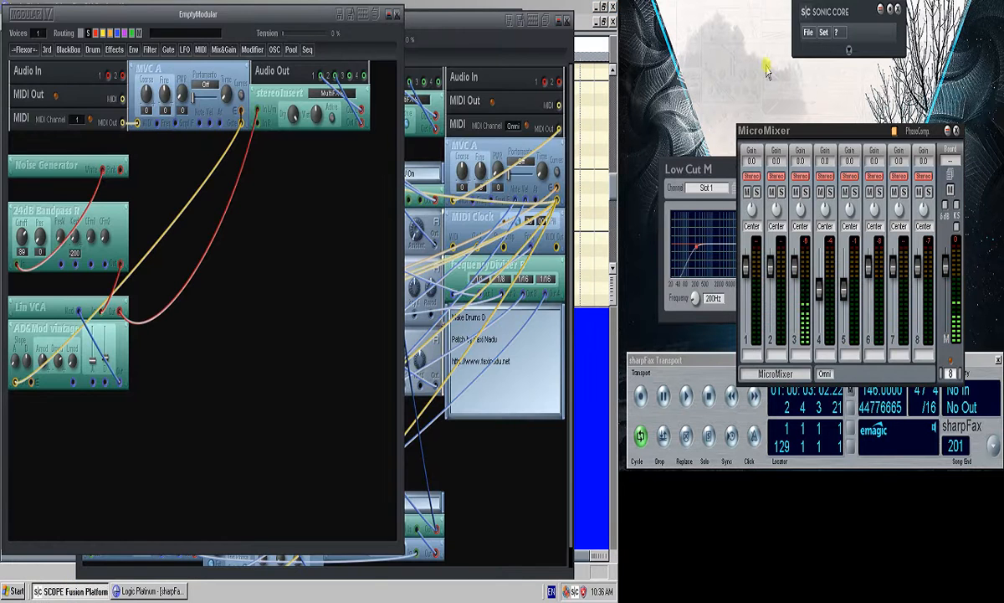
{"action": "left_click", "coordinate": [473, 7]}
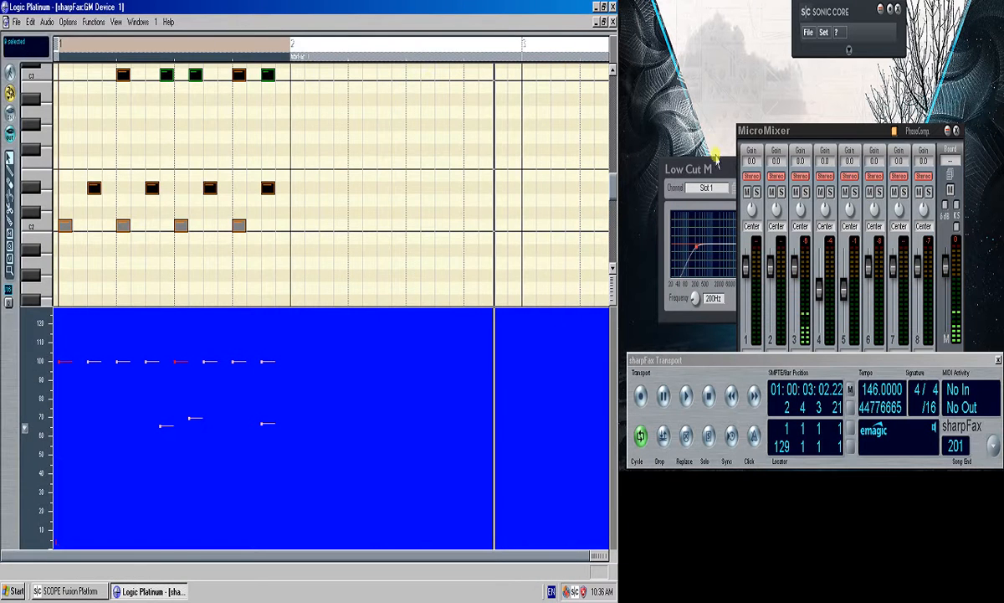
{"action": "left_click", "coordinate": [76, 591]}
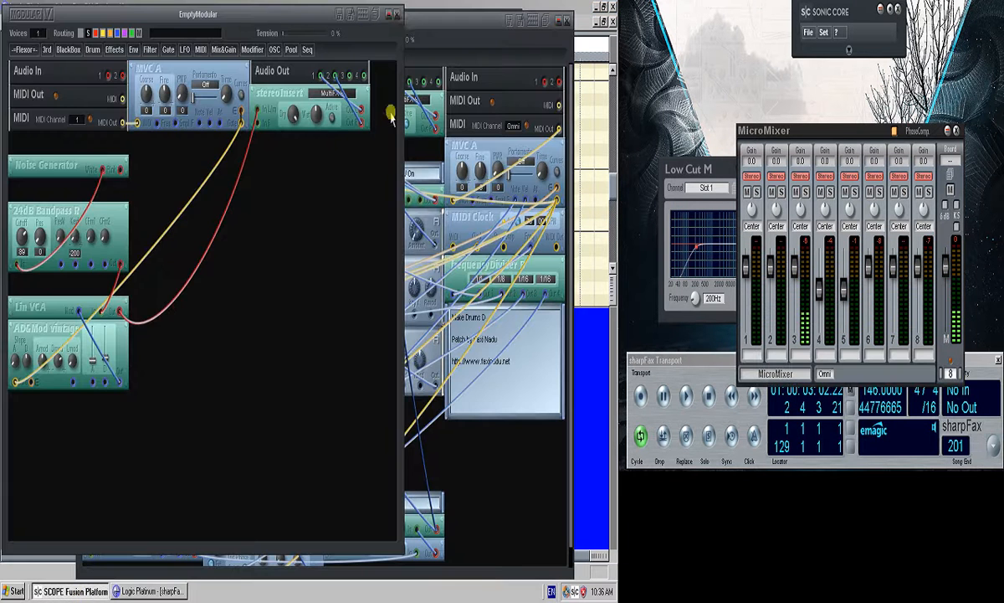
{"action": "left_click", "coordinate": [398, 15]}
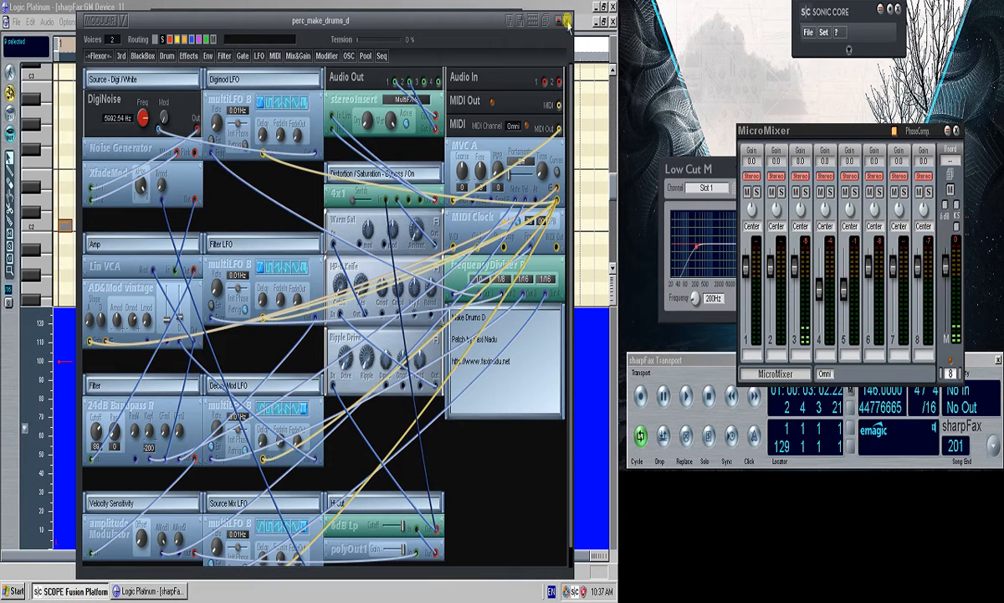
{"action": "left_click", "coordinate": [566, 20]}
{"action": "left_click_drag", "start_coordinate": [254, 381], "coordinate": [201, 393]}
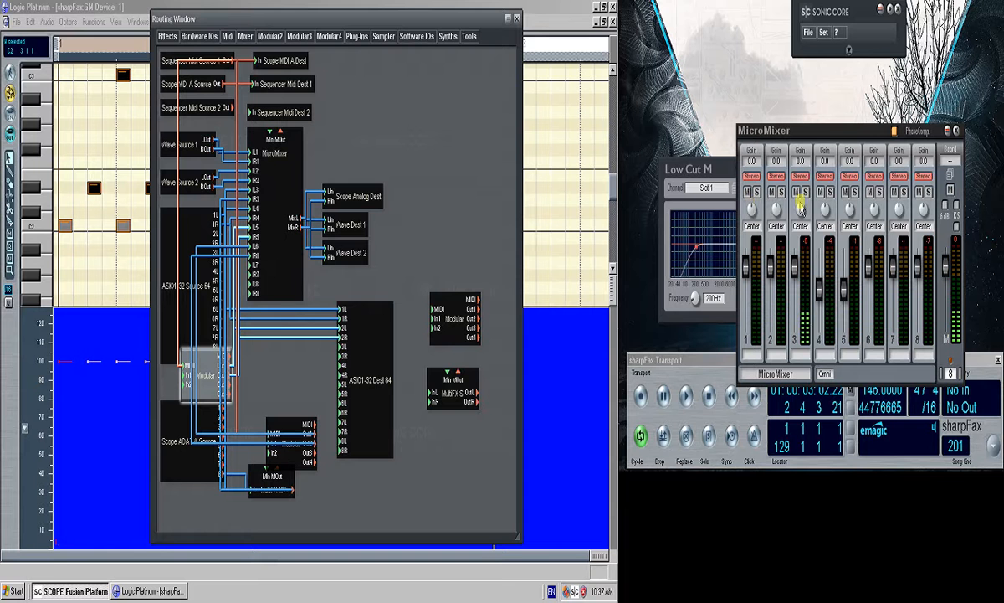
Mute MicroMixer channel 5 and lower channel 6's fader while the sequence plays in Logic Platinum.
{"action": "left_click", "coordinate": [845, 192]}
{"action": "left_click", "coordinate": [60, 7]}
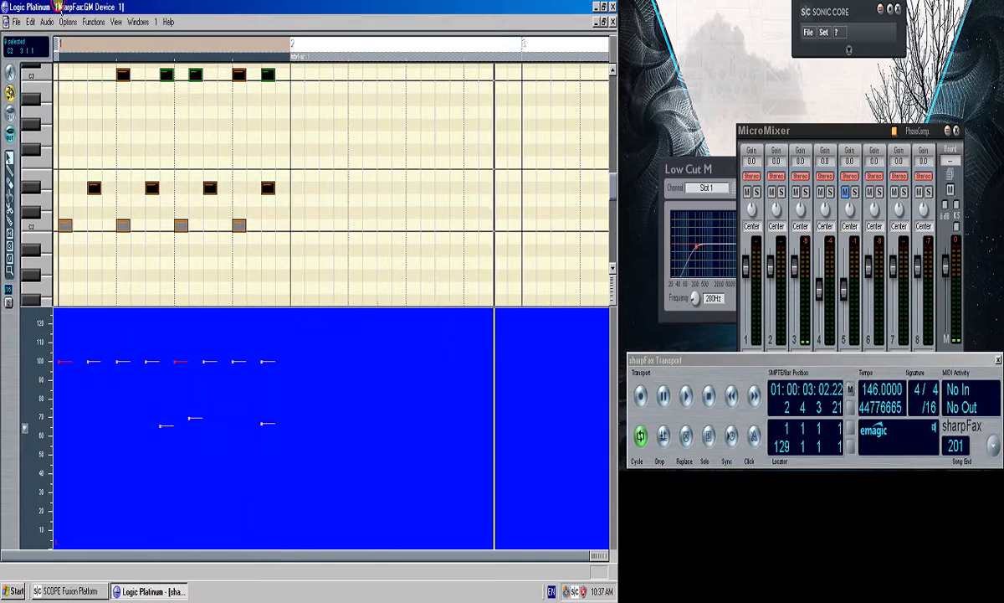
{"action": "key", "text": "space"}
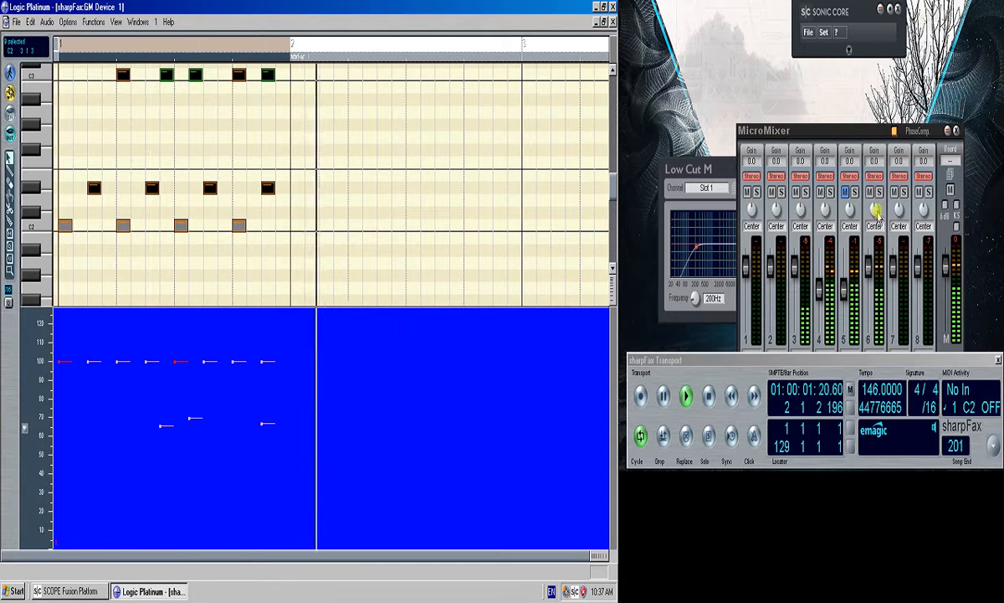
{"action": "left_click", "coordinate": [870, 303]}
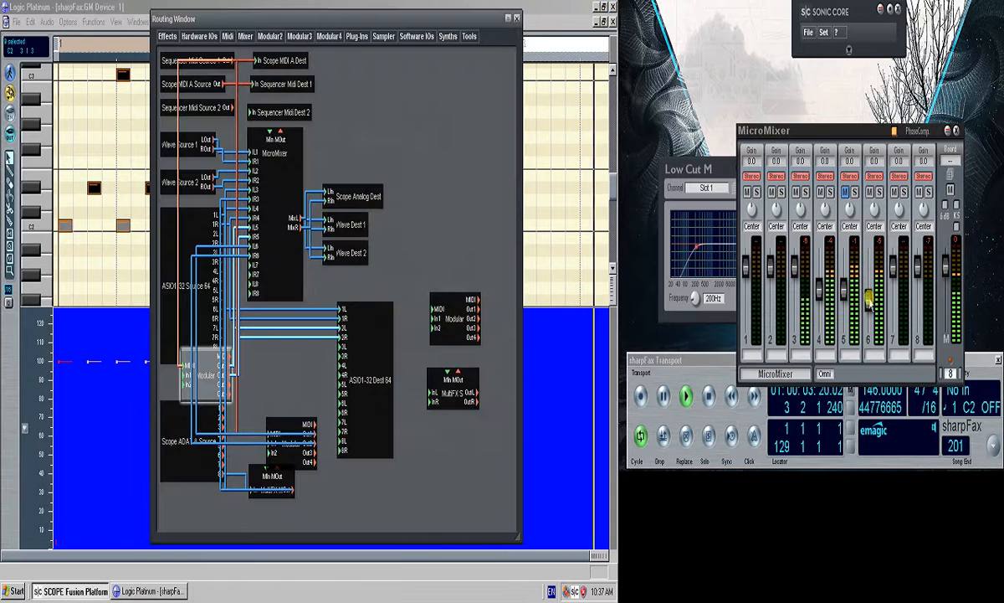
Return to Logic Platinum, reopen track 40's part in the note editor, mute its C3 and D#2 notes and stop playback.
{"action": "left_click", "coordinate": [171, 592]}
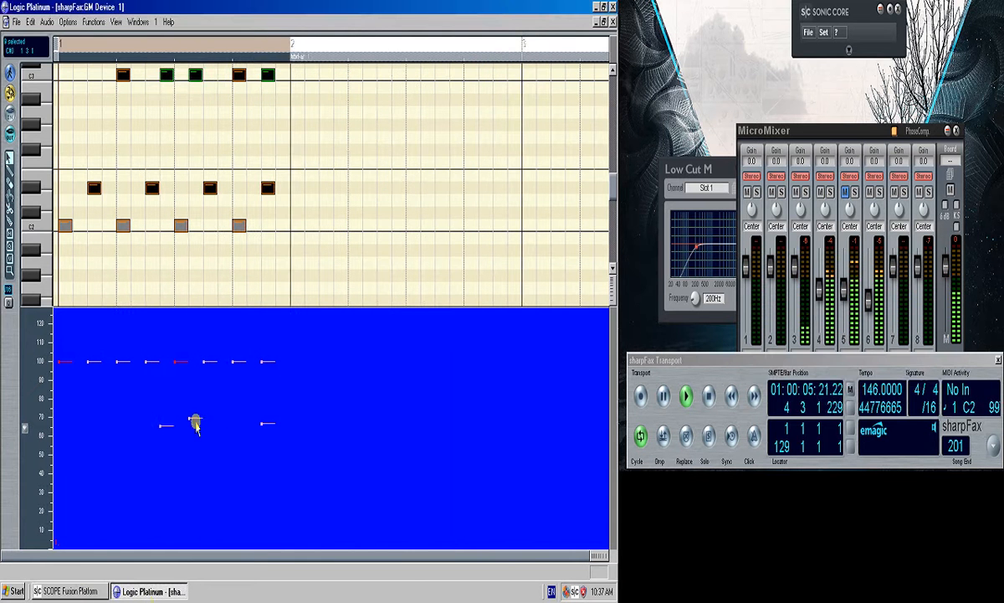
{"action": "left_click", "coordinate": [390, 180]}
{"action": "left_click", "coordinate": [598, 24]}
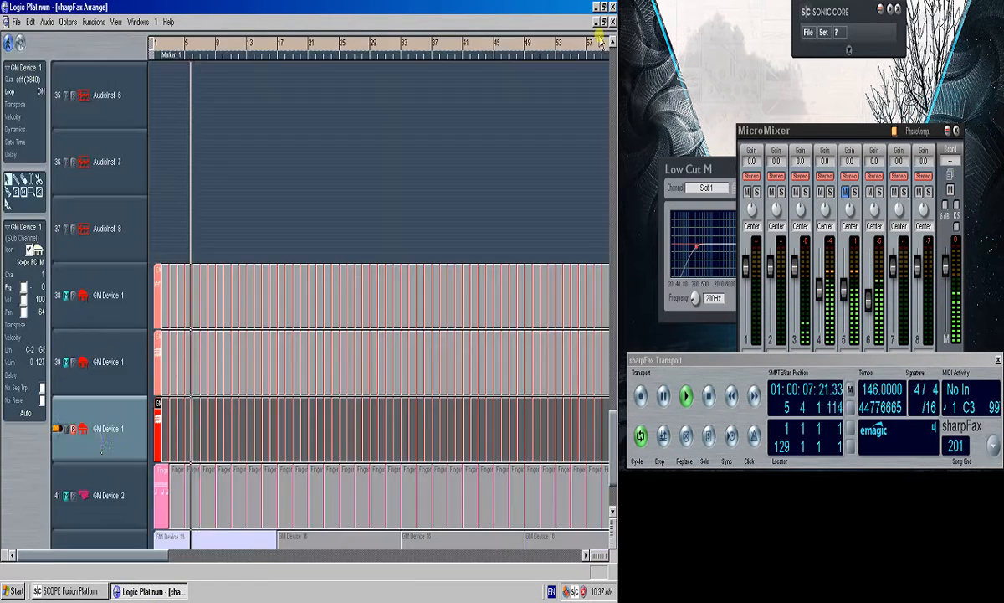
{"action": "double_click", "coordinate": [155, 418]}
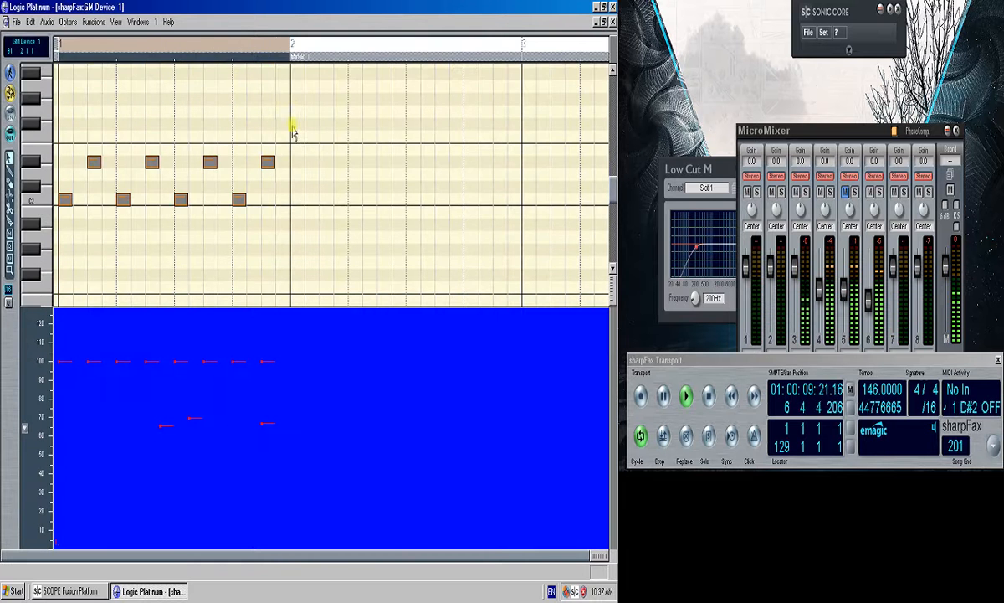
{"action": "left_click_drag", "start_coordinate": [298, 233], "coordinate": [80, 93]}
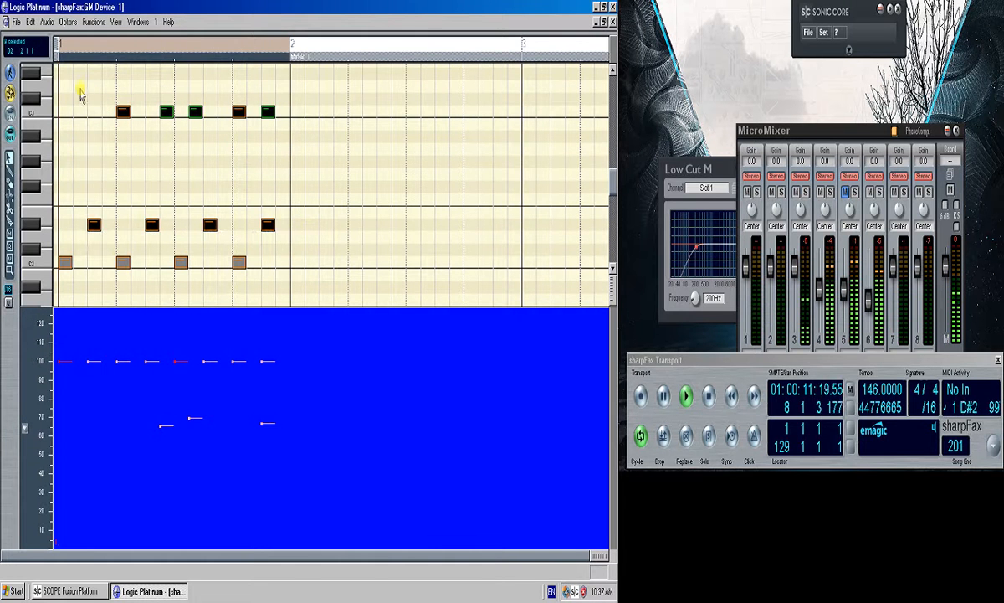
{"action": "left_click", "coordinate": [67, 591]}
{"action": "left_click", "coordinate": [146, 7]}
{"action": "key", "text": "space"}
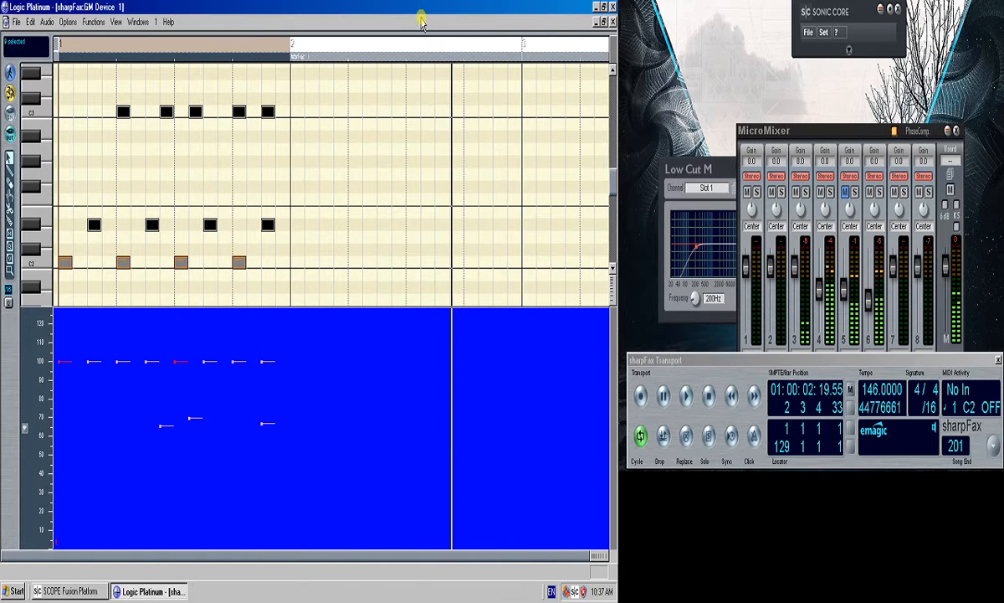
Switch to SCOPE Fusion Platform, reopen the EmptyModular patch and set its 24dB Bandpass cutoff to 121 while the sequence plays.
{"action": "left_click", "coordinate": [612, 22]}
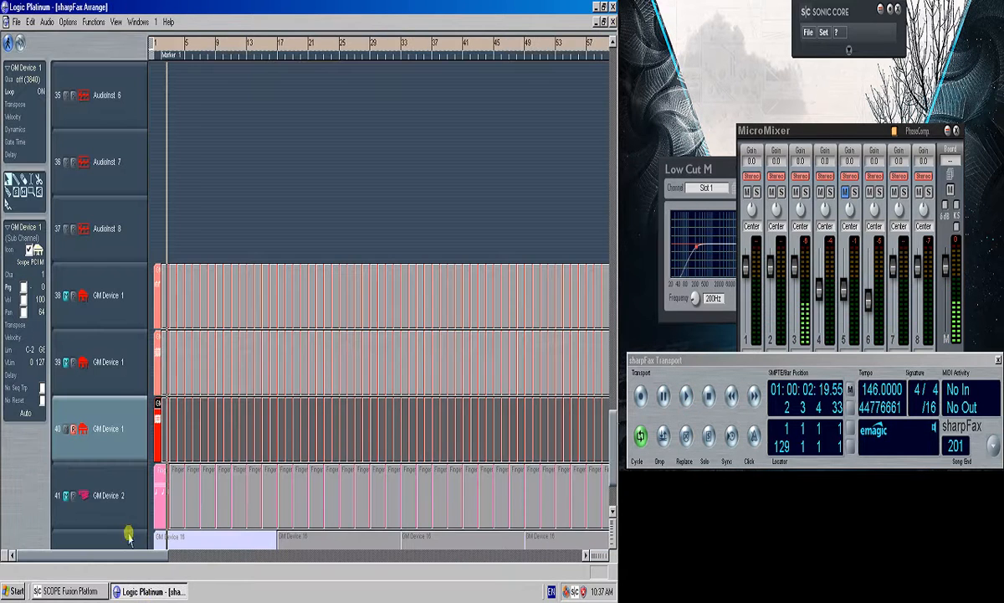
{"action": "left_click", "coordinate": [65, 591]}
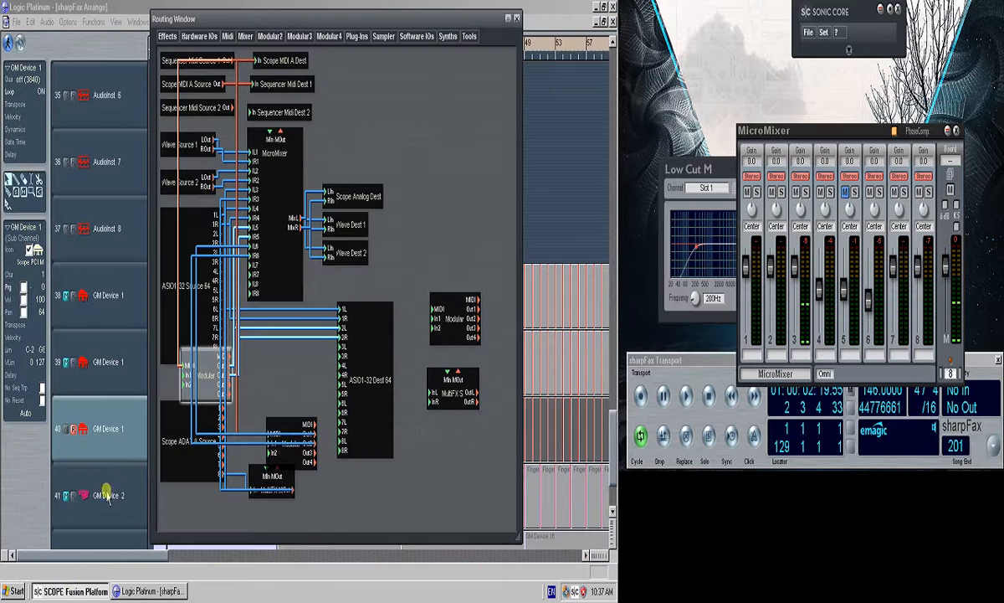
{"action": "double_click", "coordinate": [209, 377]}
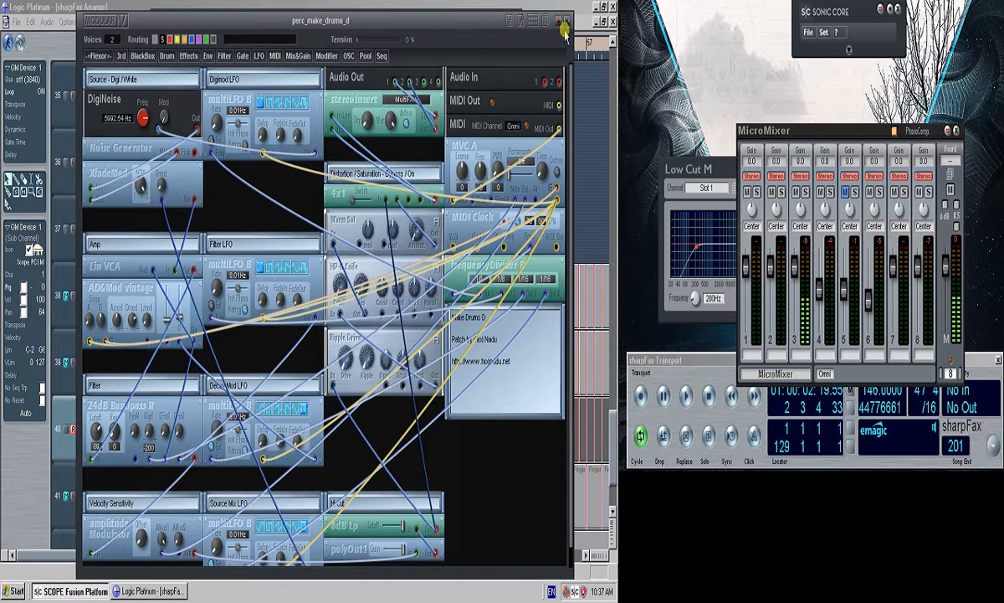
{"action": "left_click", "coordinate": [528, 20]}
{"action": "double_click", "coordinate": [288, 475]}
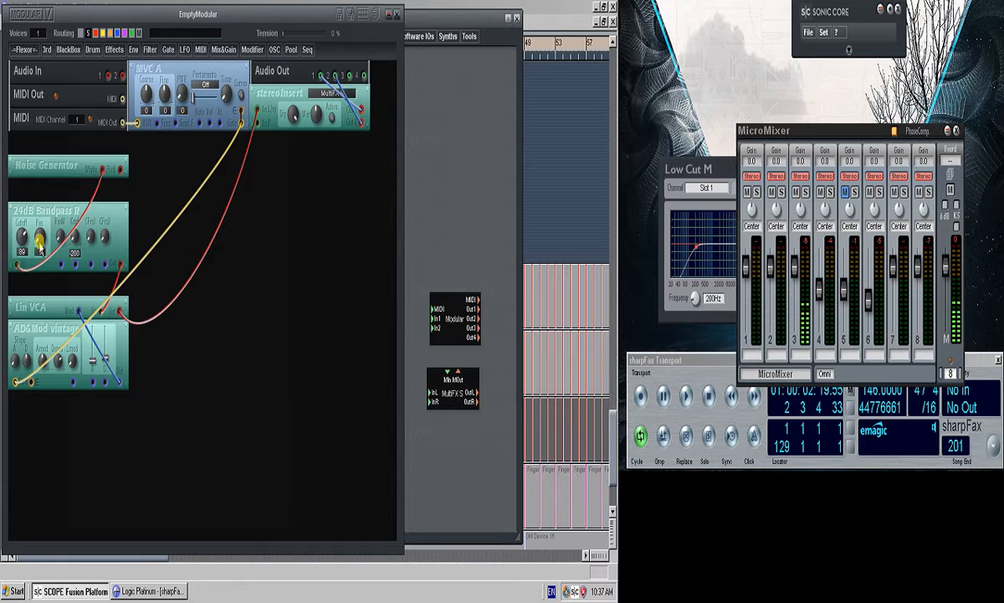
{"action": "left_click_drag", "start_coordinate": [23, 237], "coordinate": [40, 295]}
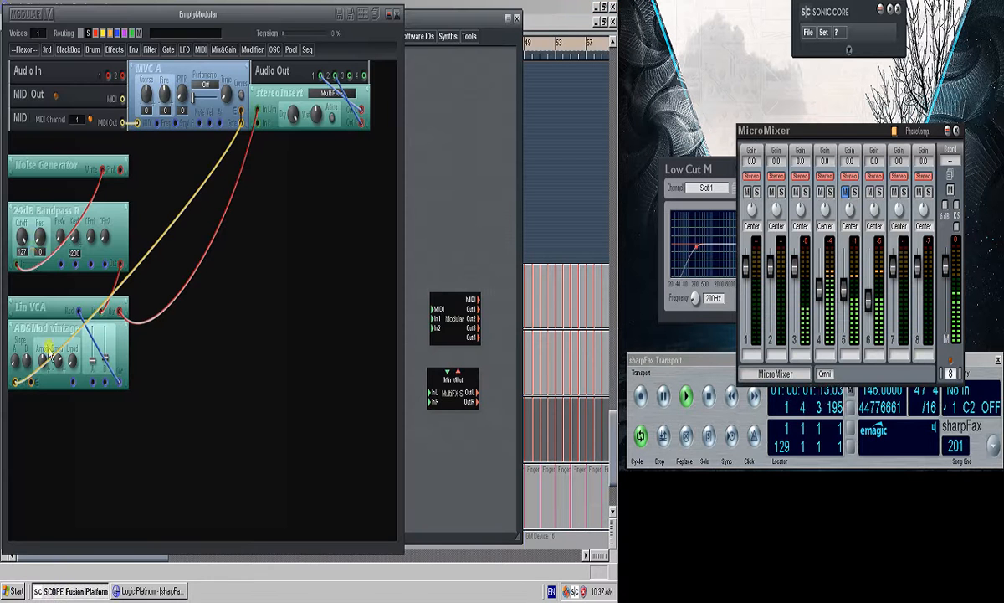
{"action": "mouse_move", "coordinate": [23, 235]}
{"action": "left_mouse_down"}
{"action": "mouse_move", "coordinate": [33, 245]}
{"action": "mouse_move", "coordinate": [29, 231]}
{"action": "left_mouse_up"}
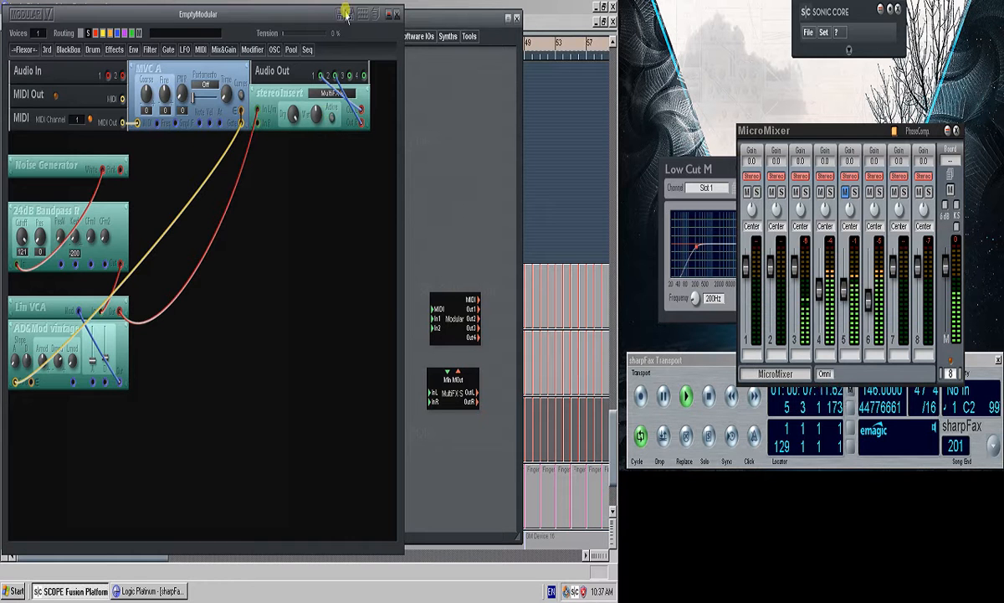
Return to Logic Platinum, add a GM Device 1 track below track 40 and copy track 40's part onto it.
{"action": "left_click", "coordinate": [388, 14]}
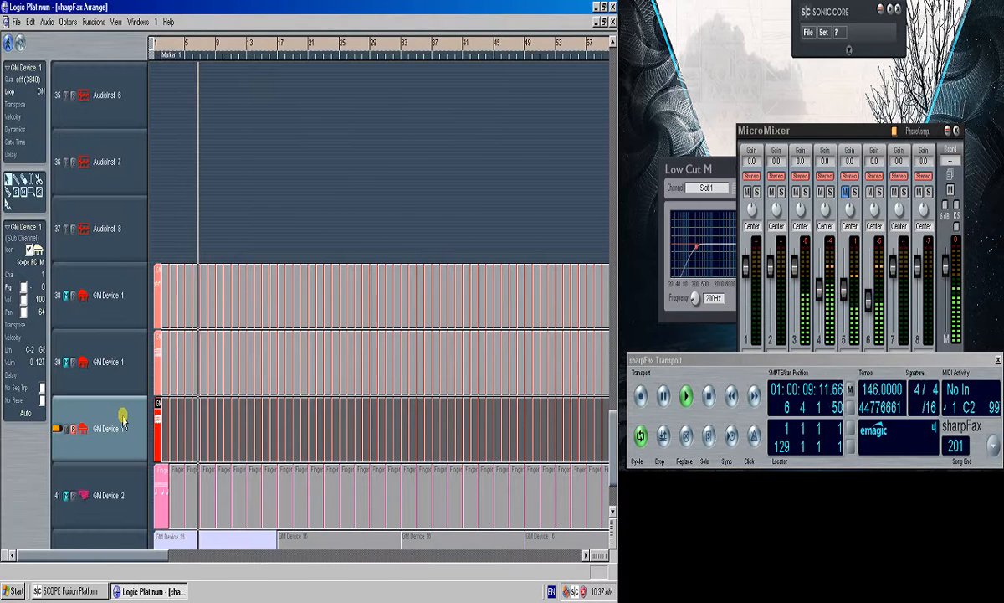
{"action": "key", "text": "shift+Return"}
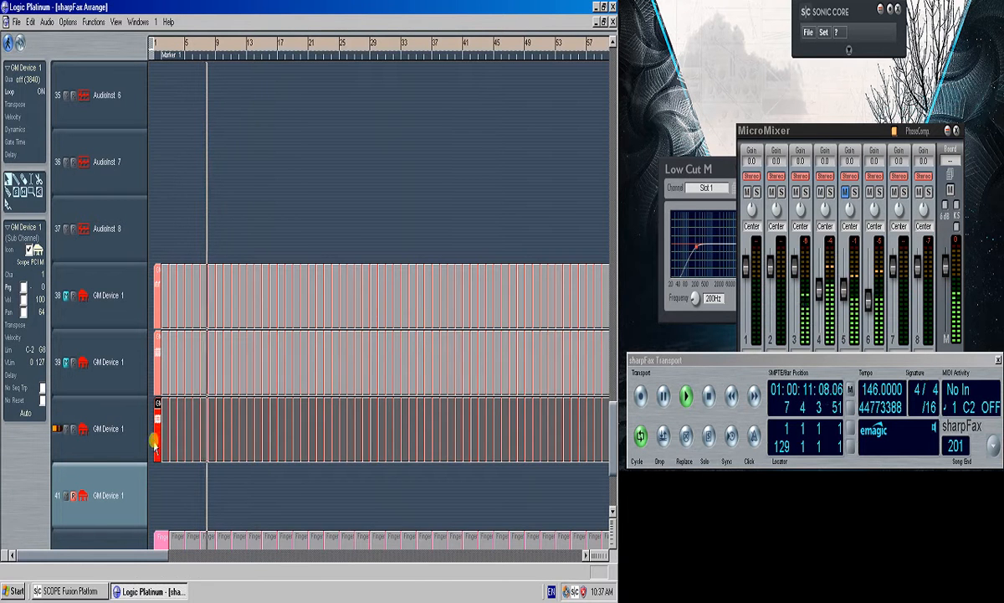
{"action": "left_click_drag", "start_coordinate": [155, 448], "coordinate": [153, 493]}
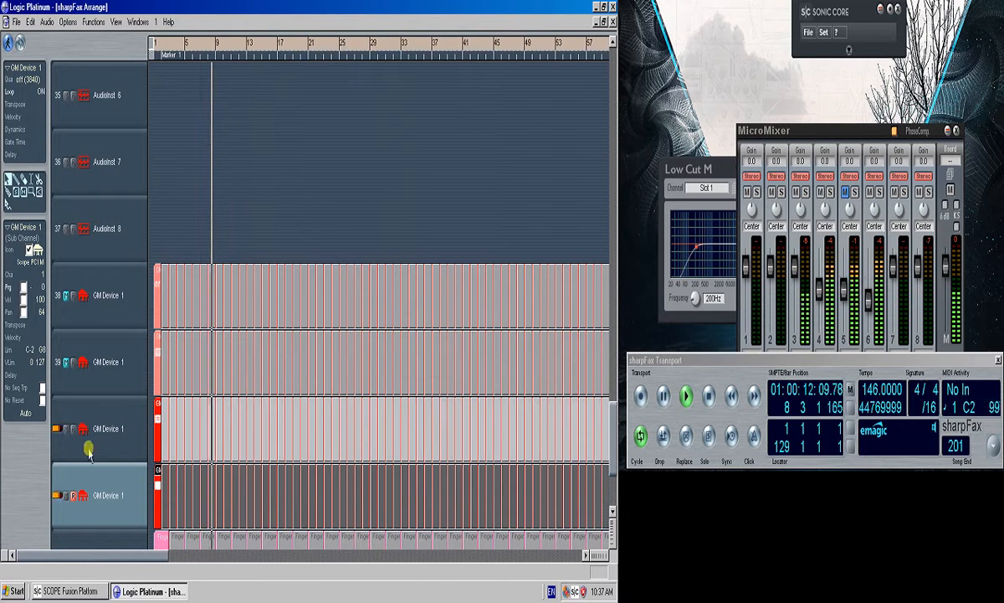
Open track 41's copied part in the note editor, mute its C2 notes and unmute its D#2 notes.
{"action": "double_click", "coordinate": [158, 469]}
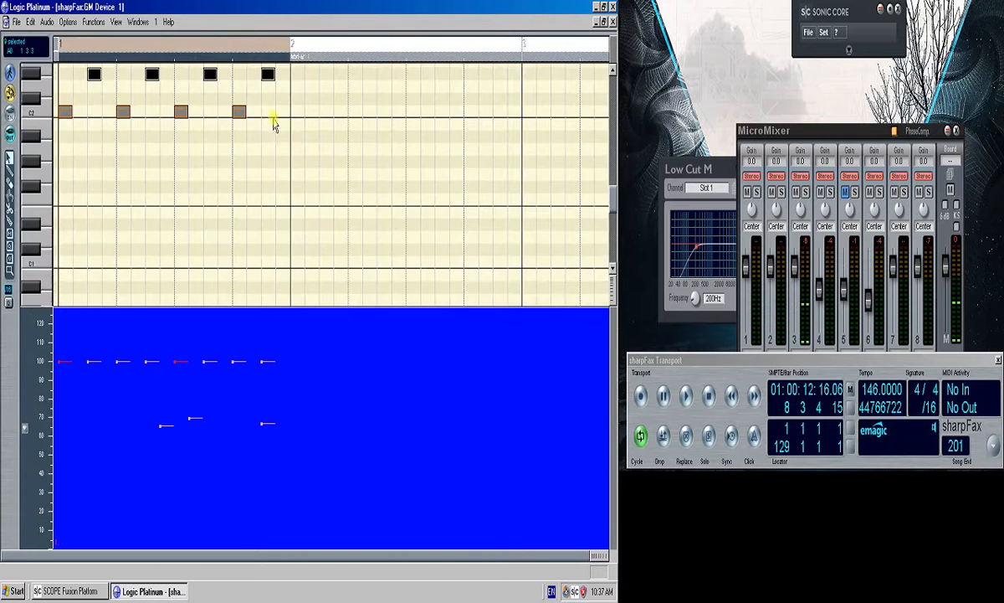
{"action": "scroll", "coordinate": [311, 198], "scroll_direction": "up", "scroll_amount": 4}
{"action": "left_click_drag", "start_coordinate": [300, 267], "coordinate": [63, 271]}
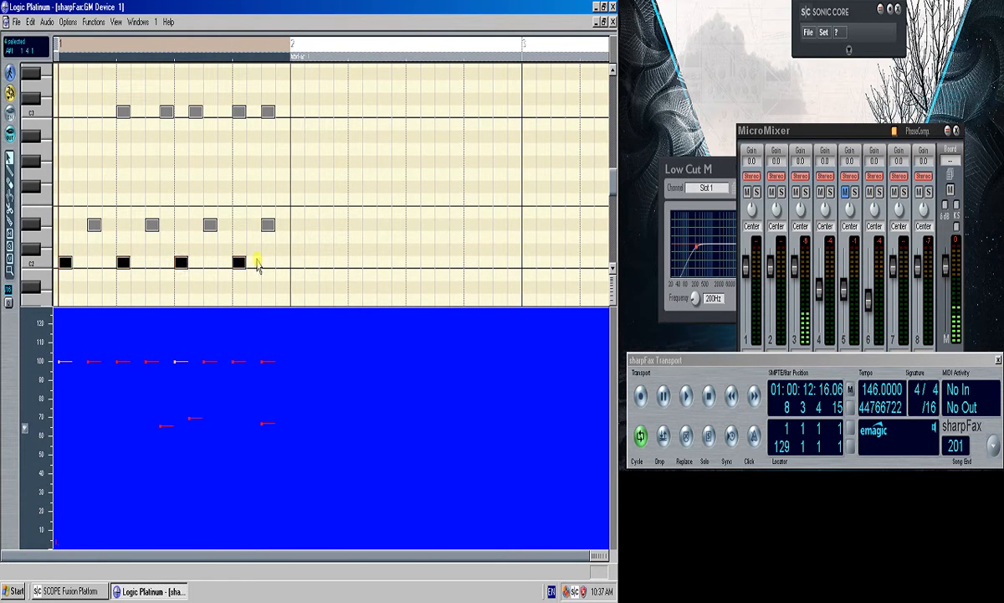
{"action": "left_click_drag", "start_coordinate": [260, 192], "coordinate": [80, 228]}
{"action": "left_click_drag", "start_coordinate": [288, 148], "coordinate": [84, 253]}
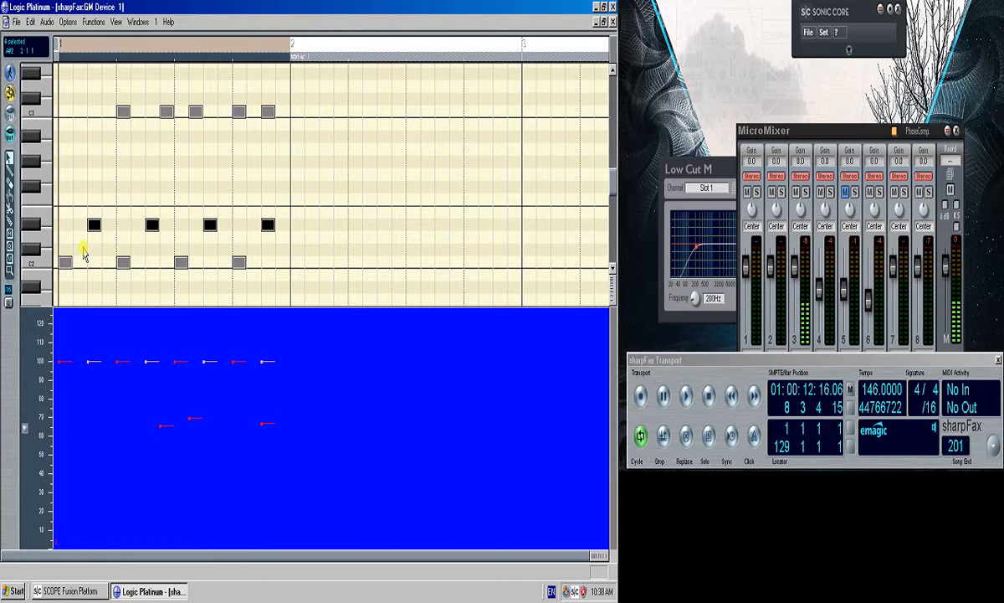
Play the sequence and set the 24dB Bandpass cutoff to 119 in SCOPE's EmptyModular patch, stopping playback in Logic Platinum.
{"action": "key", "text": "space"}
{"action": "left_click", "coordinate": [46, 589]}
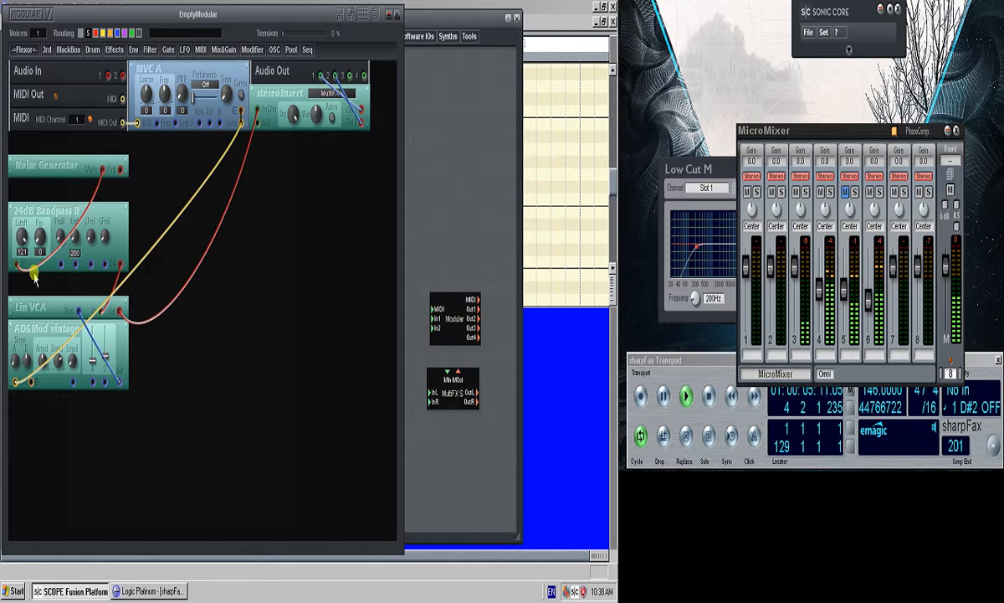
{"action": "left_click_drag", "start_coordinate": [24, 230], "coordinate": [32, 254]}
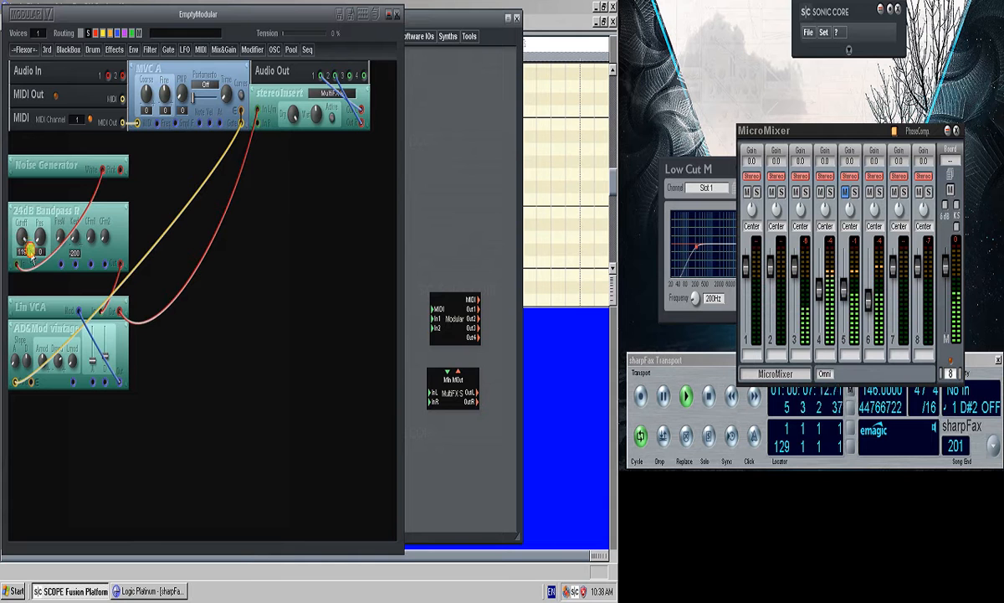
{"action": "left_click", "coordinate": [315, 6]}
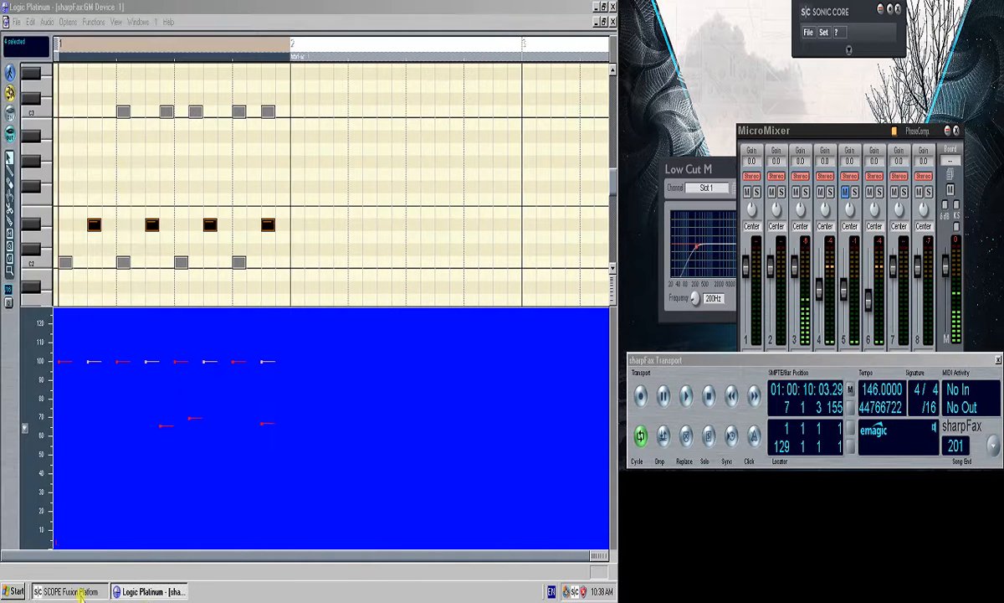
{"action": "left_click", "coordinate": [81, 591]}
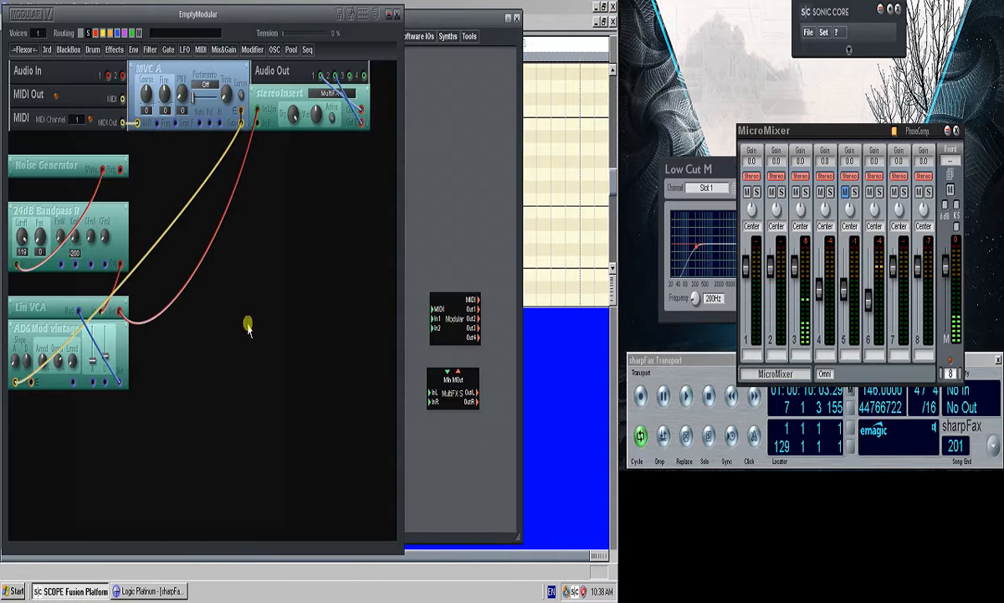
{"action": "left_click", "coordinate": [570, 7]}
Mute track 41 in the arrangement and inspect the notes of track 38's part in the note editor.
{"action": "left_click", "coordinate": [611, 21]}
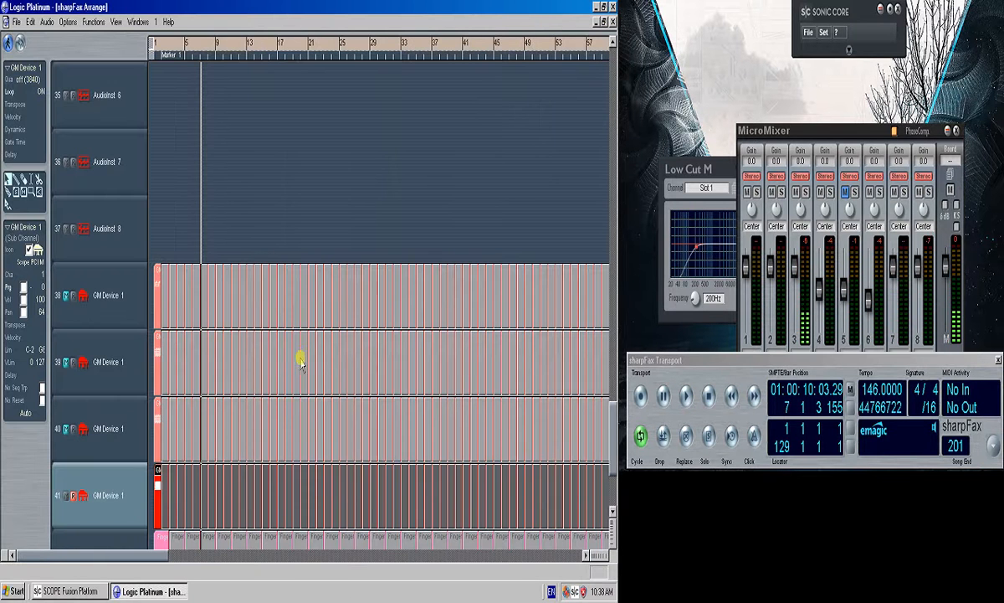
{"action": "left_click", "coordinate": [71, 303]}
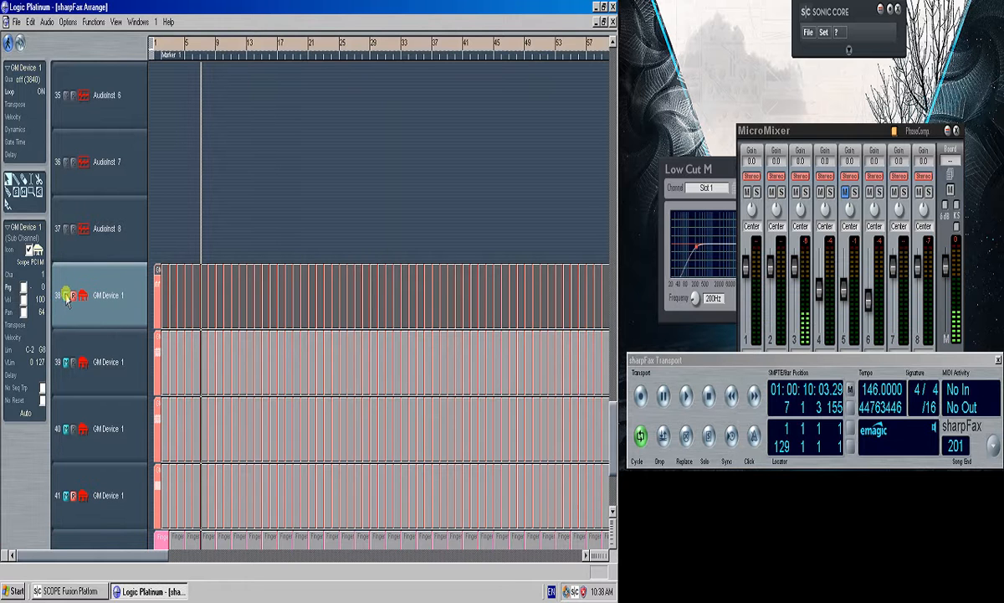
{"action": "left_click", "coordinate": [188, 226]}
{"action": "double_click", "coordinate": [166, 266]}
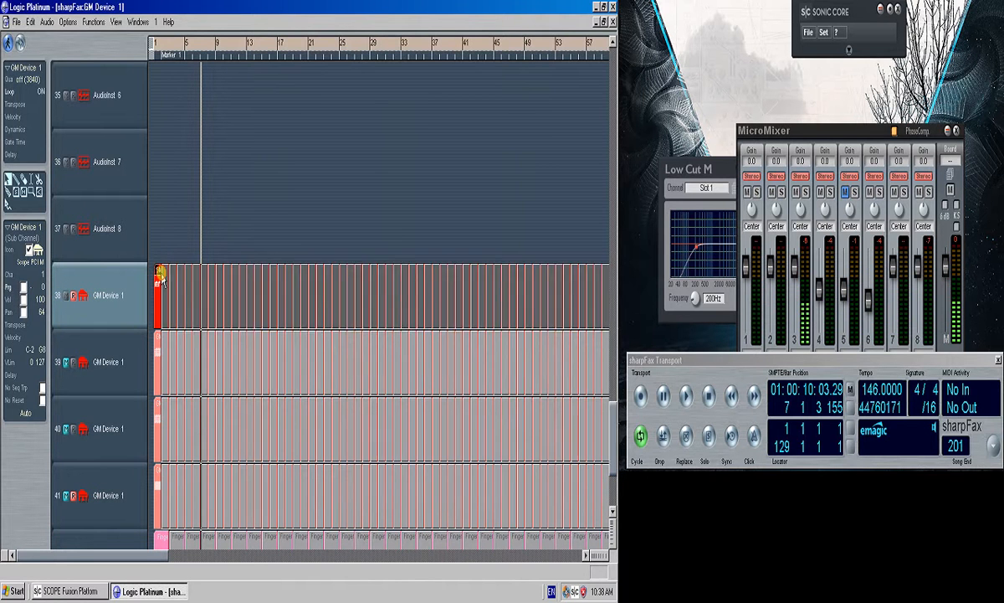
{"action": "scroll", "coordinate": [274, 104], "scroll_direction": "up", "scroll_amount": 5}
{"action": "scroll", "coordinate": [284, 113], "scroll_direction": "up", "scroll_amount": 3}
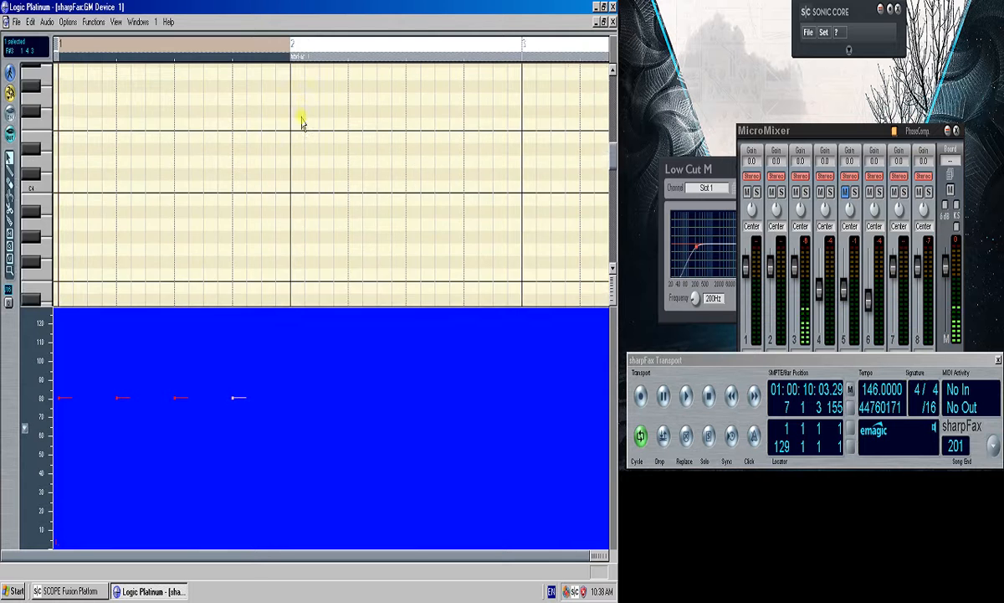
{"action": "scroll", "coordinate": [300, 125], "scroll_direction": "down", "scroll_amount": 5}
{"action": "left_click", "coordinate": [612, 23]}
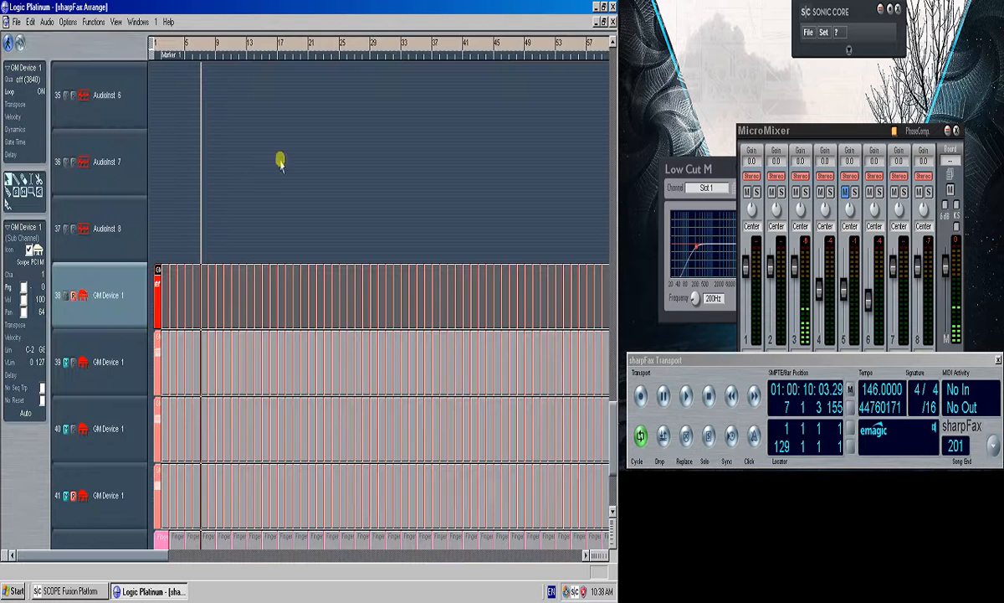
Mute track 38, unmute track 39 and play the sequence briefly with the EmptyModular patch in view.
{"action": "left_click", "coordinate": [67, 294]}
{"action": "left_click", "coordinate": [67, 361]}
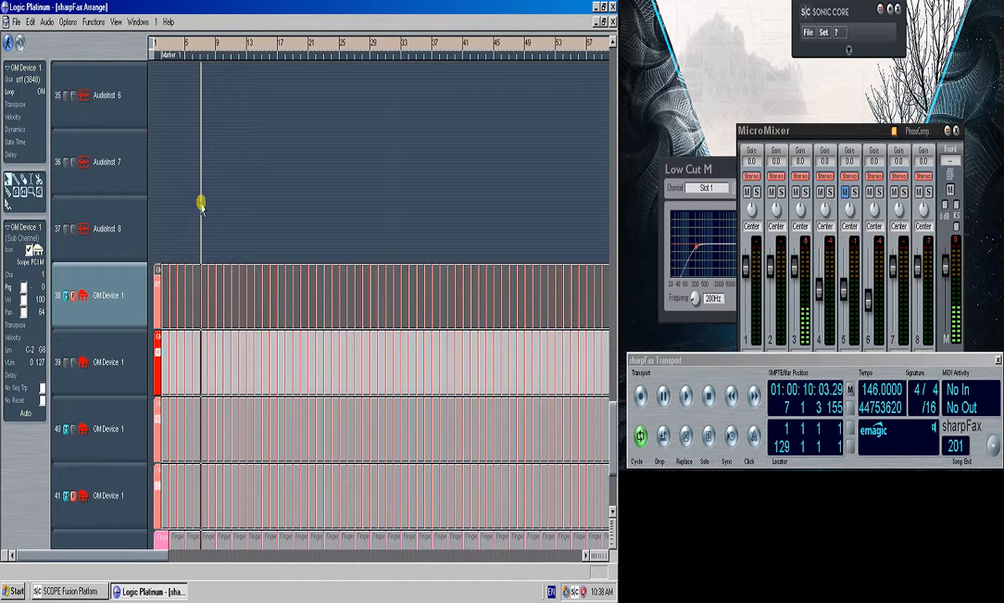
{"action": "key", "text": "space"}
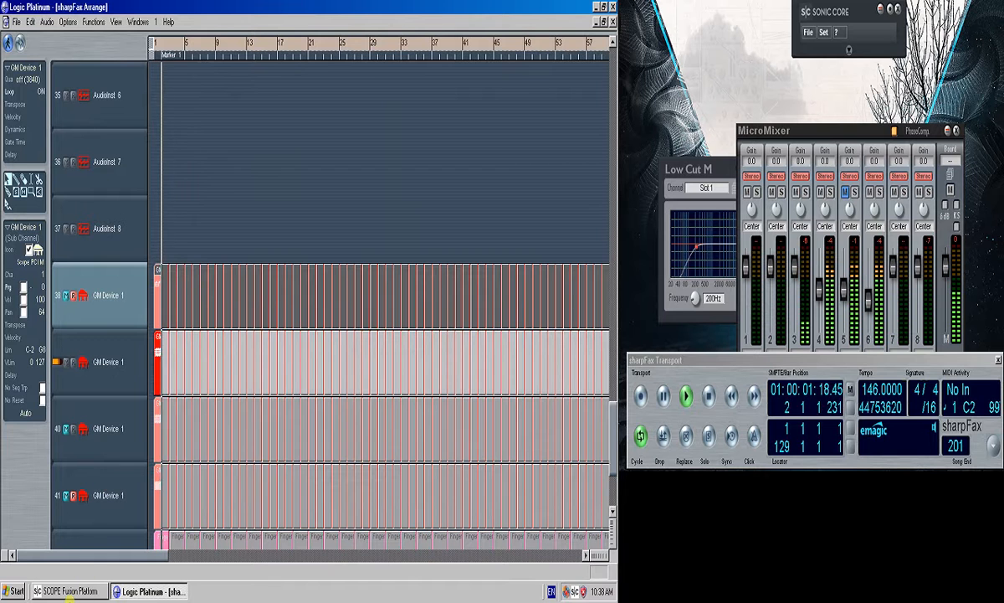
{"action": "left_click", "coordinate": [68, 591]}
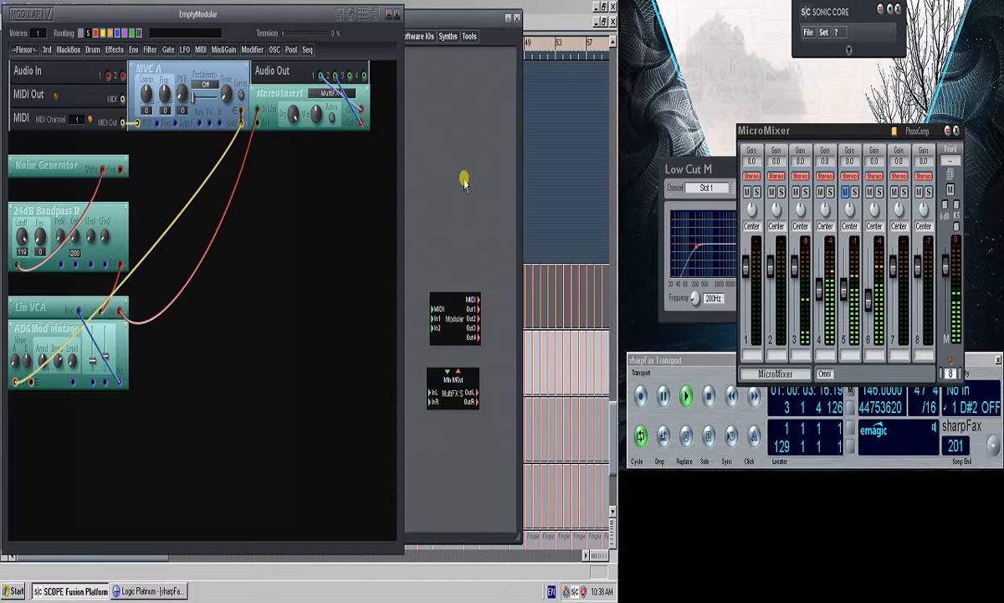
{"action": "left_click", "coordinate": [464, 7]}
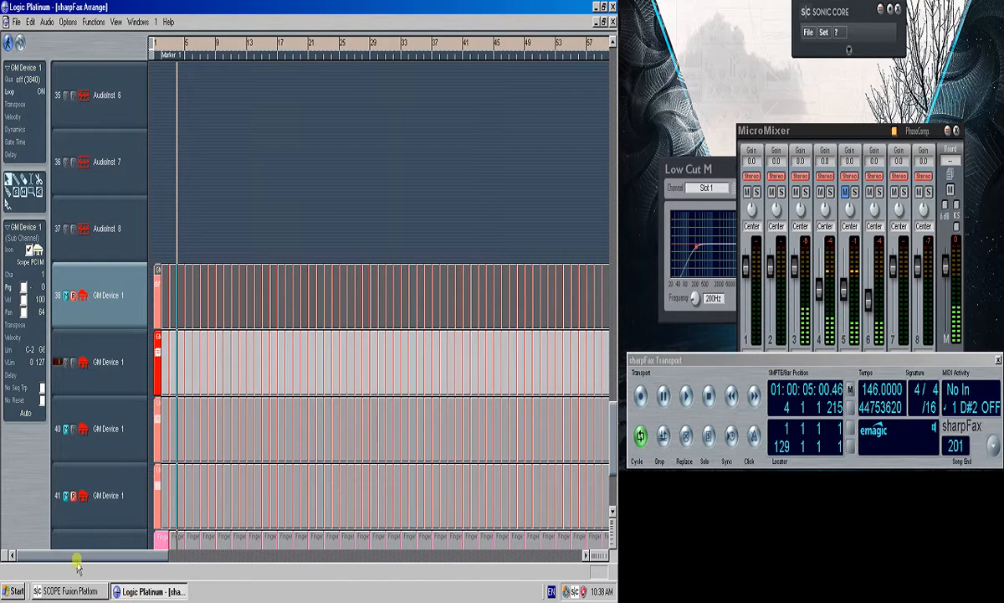
Switch to SCOPE Fusion Platform, move the EmptyModular window aside and open the perc_make_drums_d patch for comparison.
{"action": "left_click", "coordinate": [74, 591]}
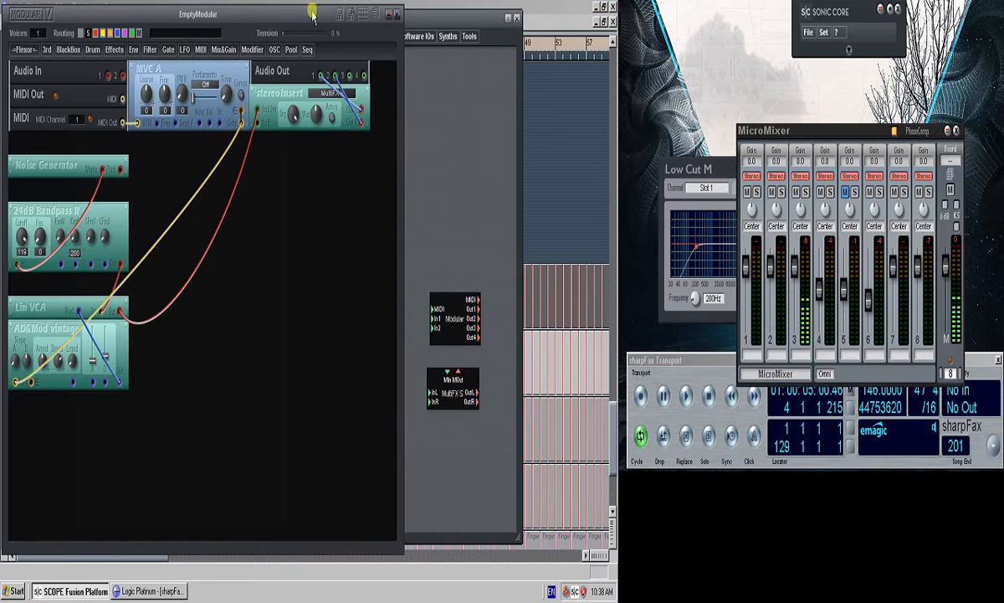
{"action": "left_click_drag", "start_coordinate": [295, 7], "coordinate": [609, 28]}
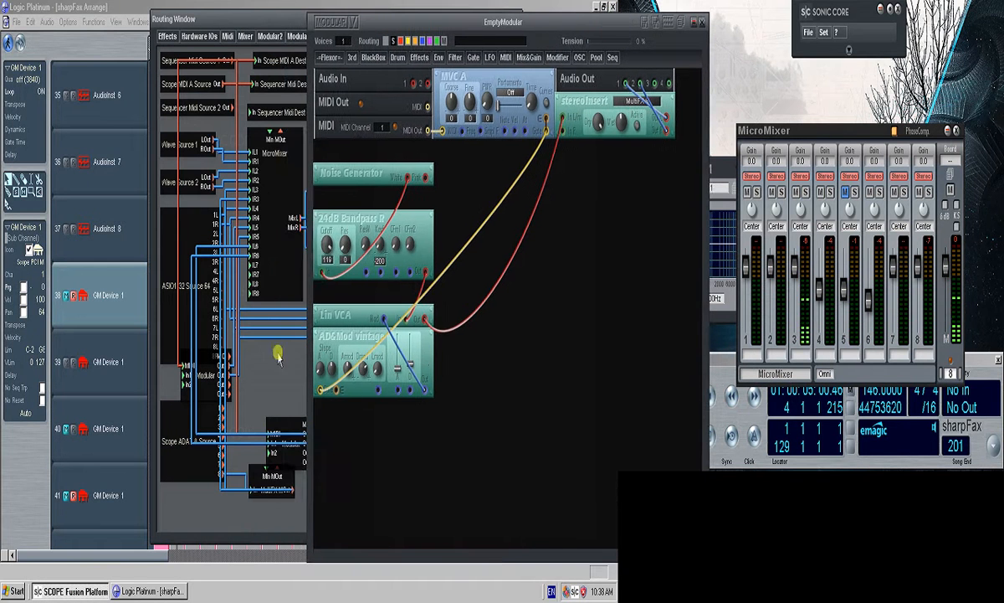
{"action": "left_click", "coordinate": [209, 385]}
{"action": "double_click", "coordinate": [210, 385]}
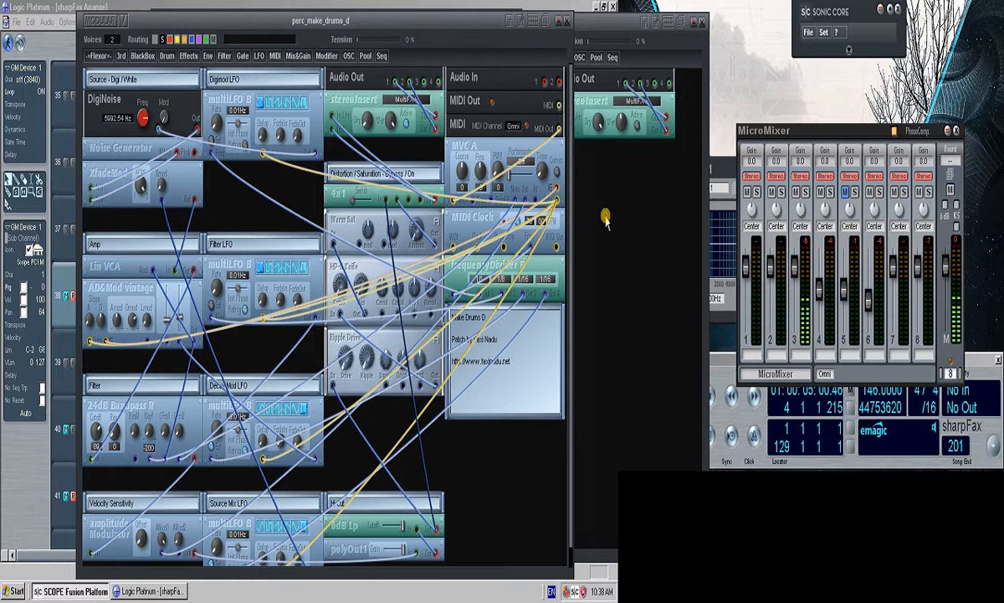
In EmptyModular, wire MVC A's note output to the 24dB Bandpass filter's second modulation input and set the cutoff to 90.
{"action": "left_click", "coordinate": [606, 219]}
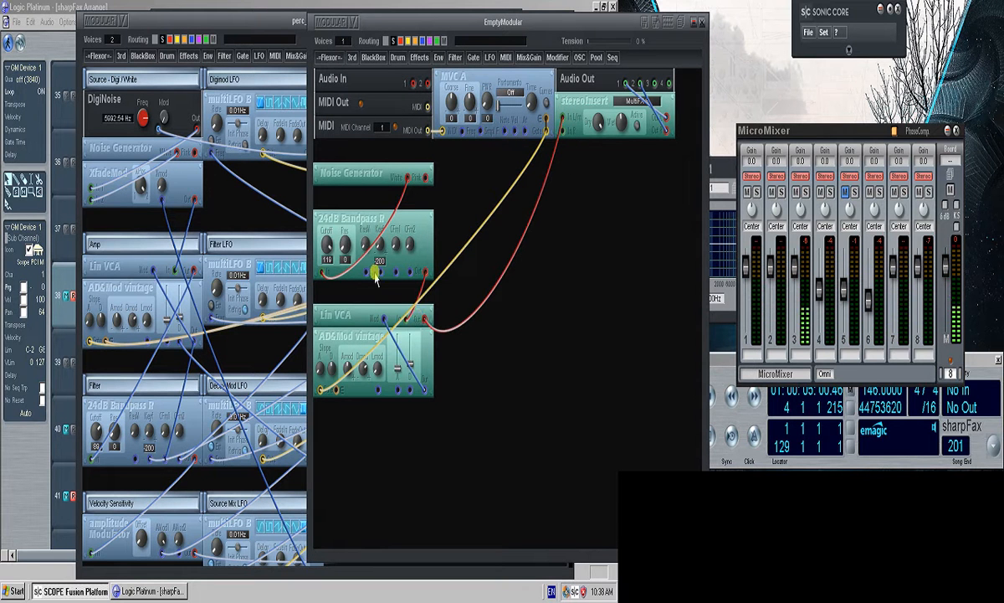
{"action": "left_click_drag", "start_coordinate": [505, 128], "coordinate": [326, 255]}
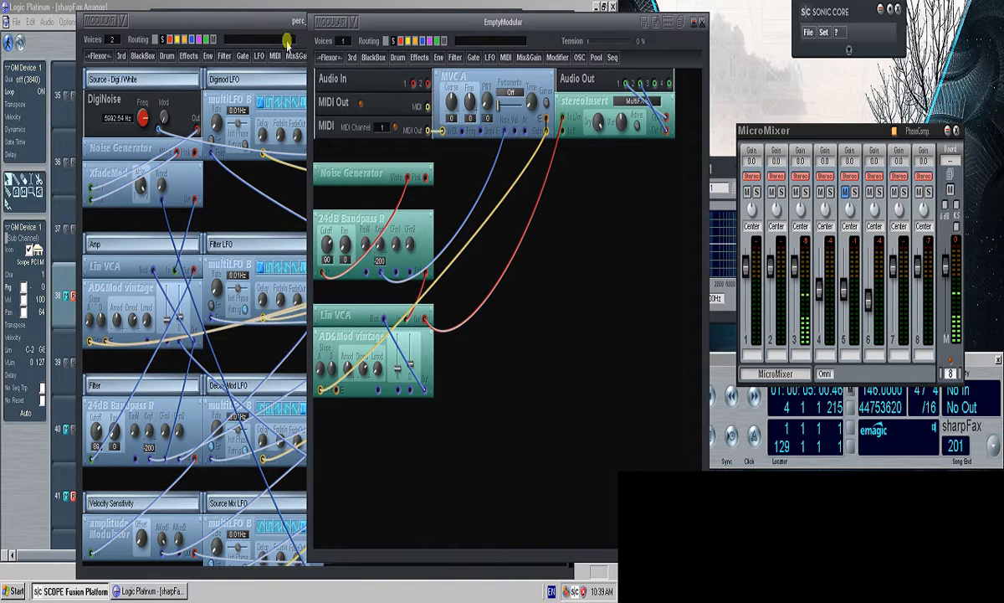
{"action": "left_click", "coordinate": [277, 8]}
{"action": "left_click", "coordinate": [68, 591]}
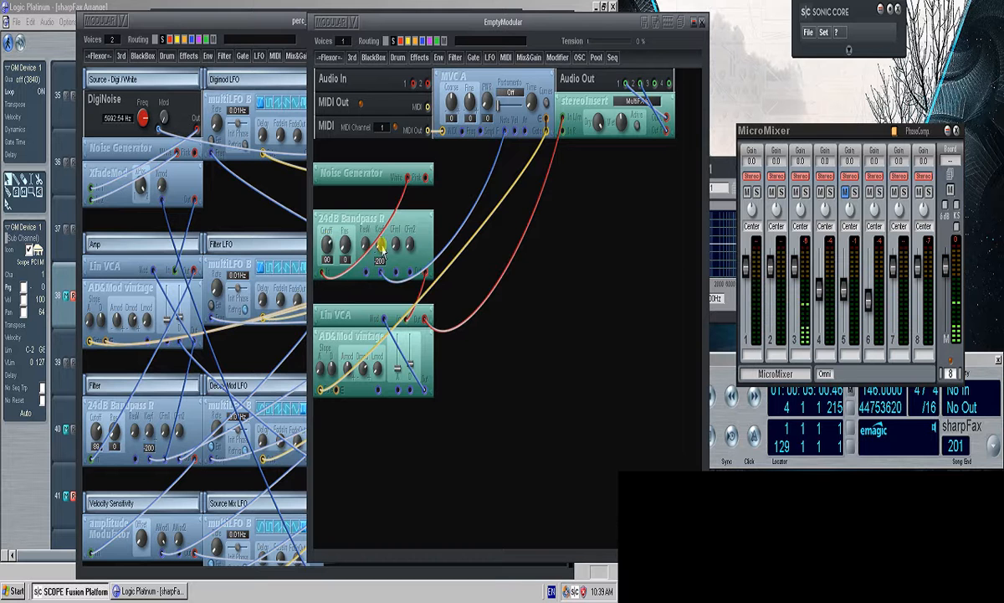
Return to Logic Platinum's arrangement and open track 39's GM Device 1 part in the note editor.
{"action": "left_click", "coordinate": [57, 402]}
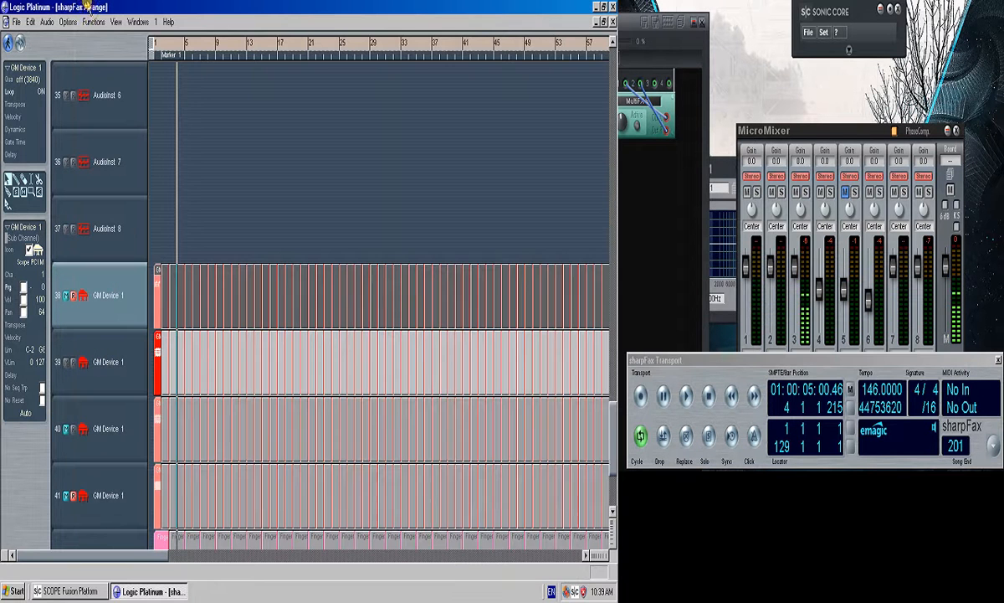
{"action": "left_click", "coordinate": [99, 593]}
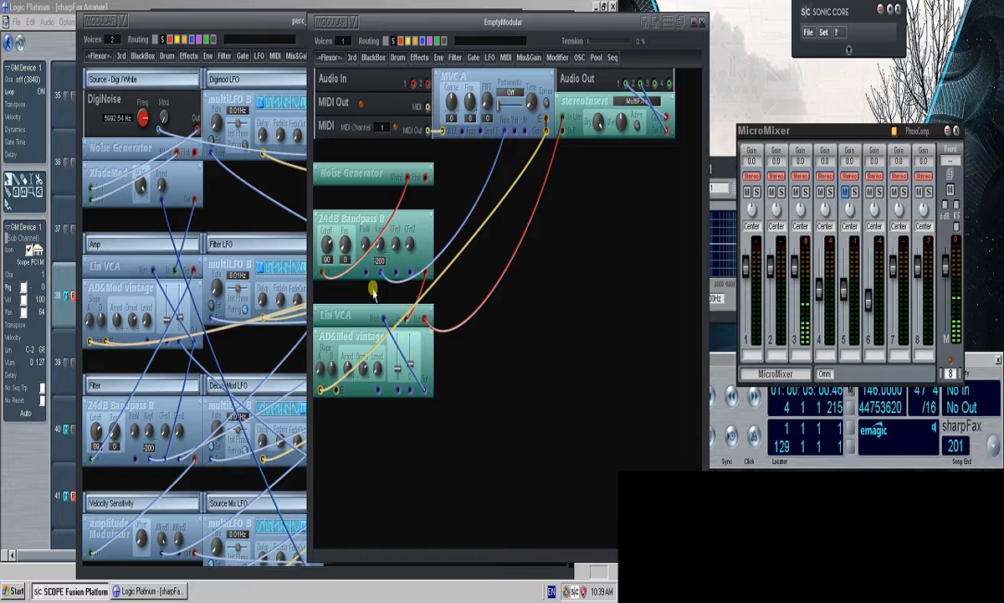
{"action": "left_click", "coordinate": [149, 591]}
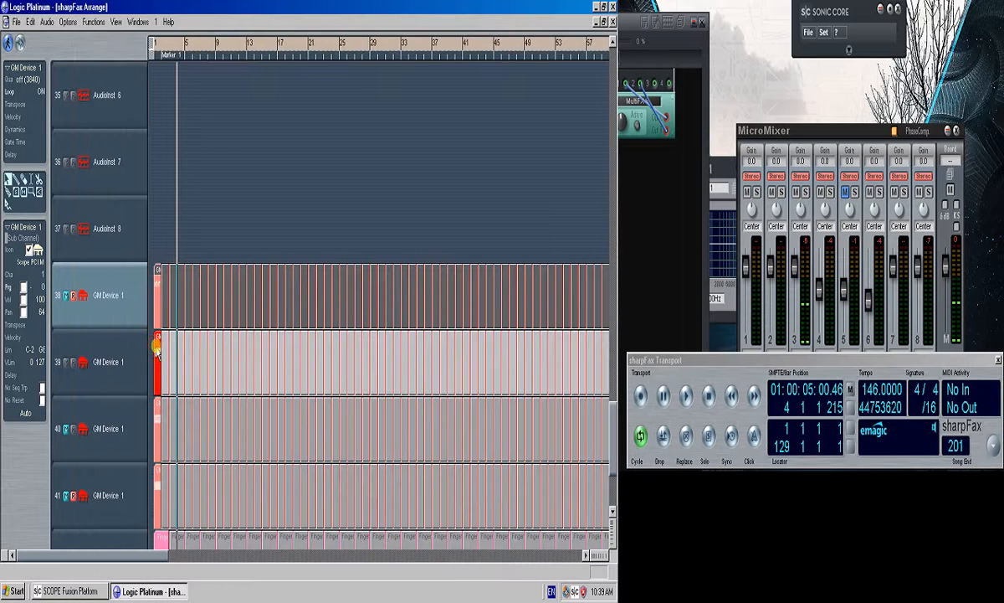
{"action": "double_click", "coordinate": [156, 350]}
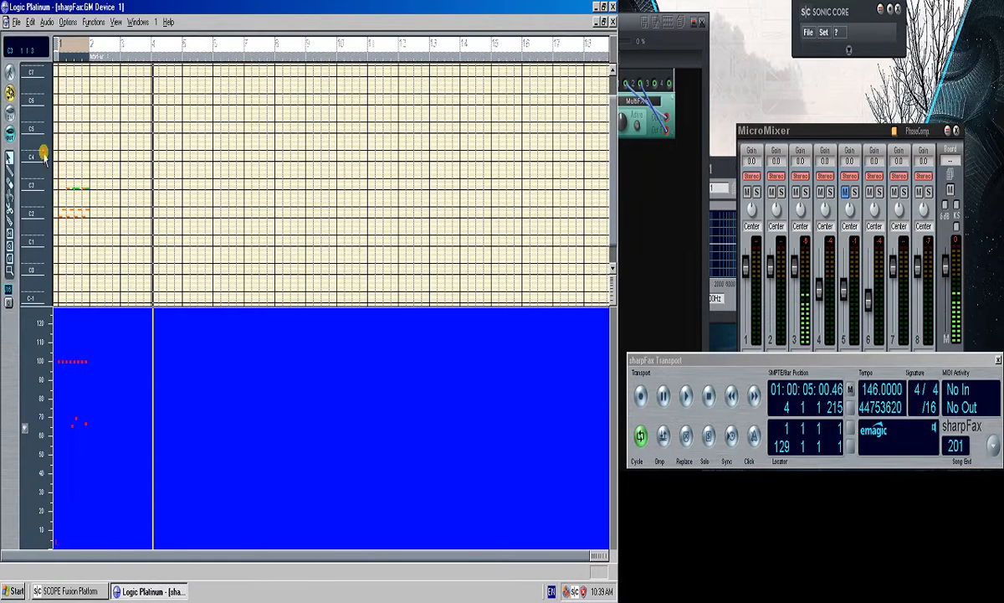
Zoom in on bar 1 of the part and examine the note placement on C2, D#2 and C3.
{"action": "left_click_drag", "start_coordinate": [104, 277], "coordinate": [53, 156]}
{"action": "scroll", "coordinate": [102, 243], "scroll_direction": "down", "scroll_amount": 4}
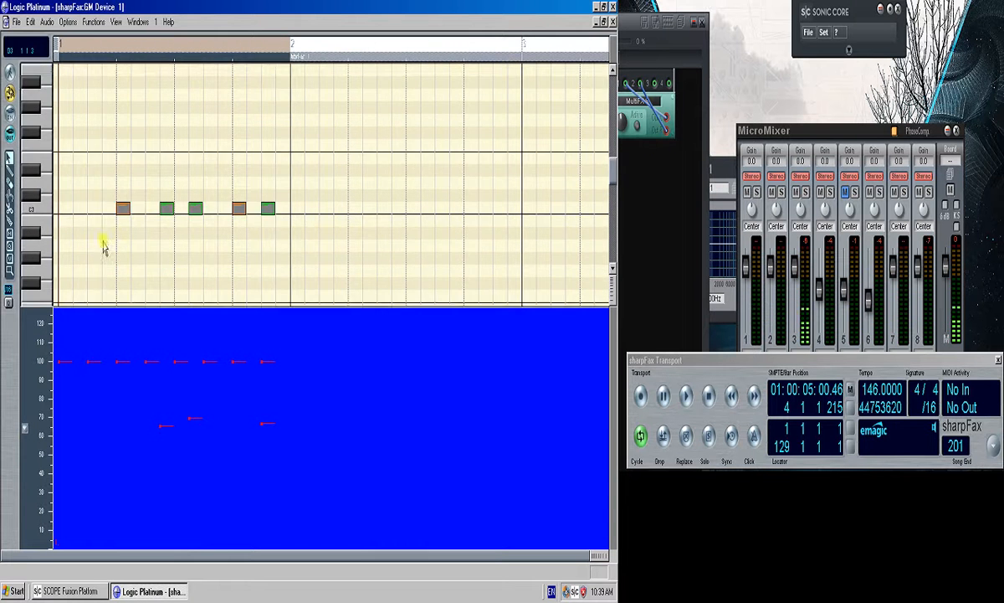
{"action": "left_click", "coordinate": [66, 246]}
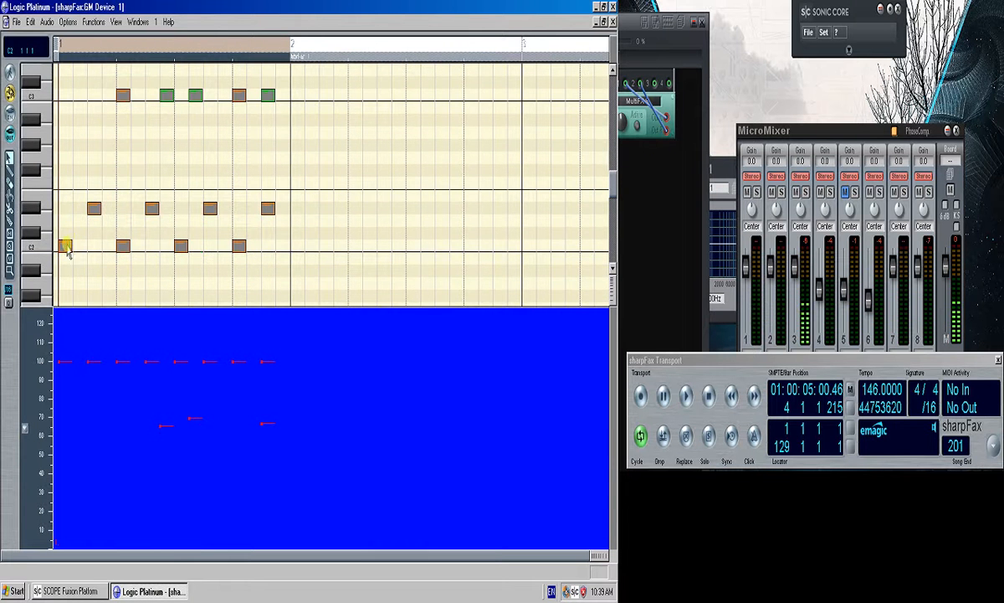
{"action": "left_click", "coordinate": [123, 95]}
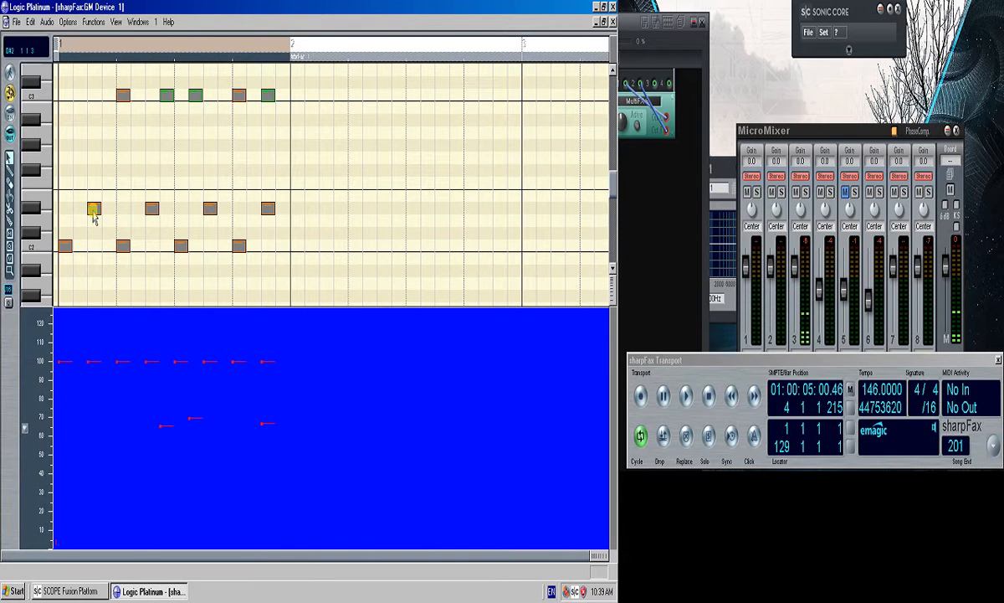
Switch to SCOPE Fusion Platform, try the EmptyModular 24dB Bandpass cutoff at 127 and restore it to 90 while checking the part's notes.
{"action": "left_click", "coordinate": [55, 590]}
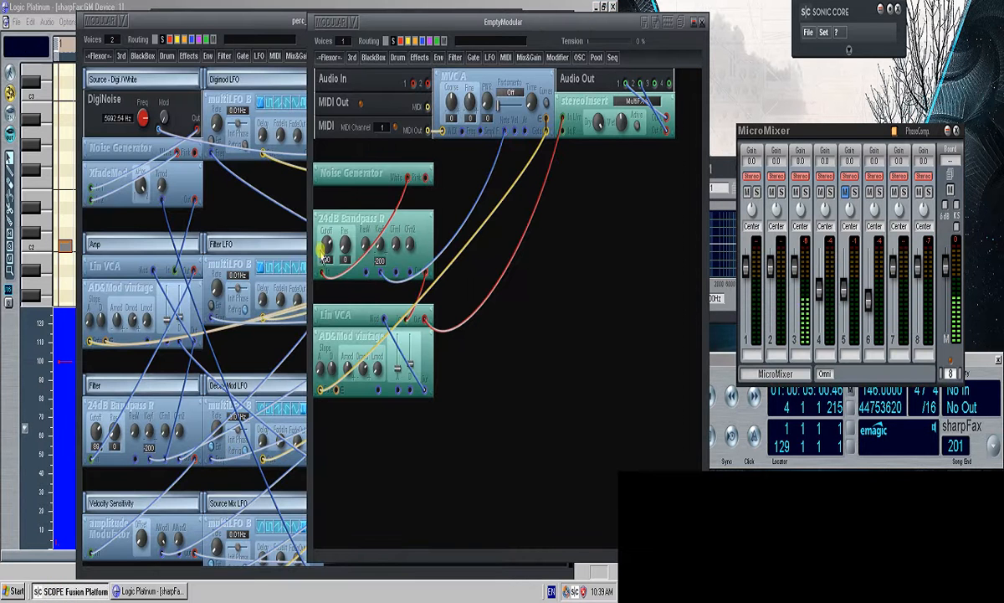
{"action": "left_click_drag", "start_coordinate": [329, 246], "coordinate": [343, 287]}
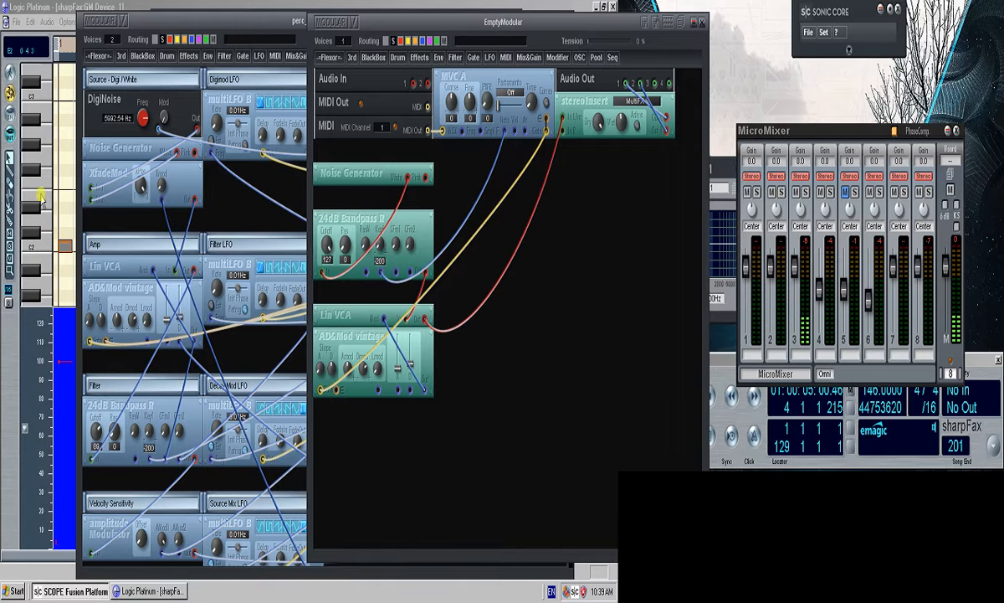
{"action": "left_click_drag", "start_coordinate": [334, 245], "coordinate": [319, 189]}
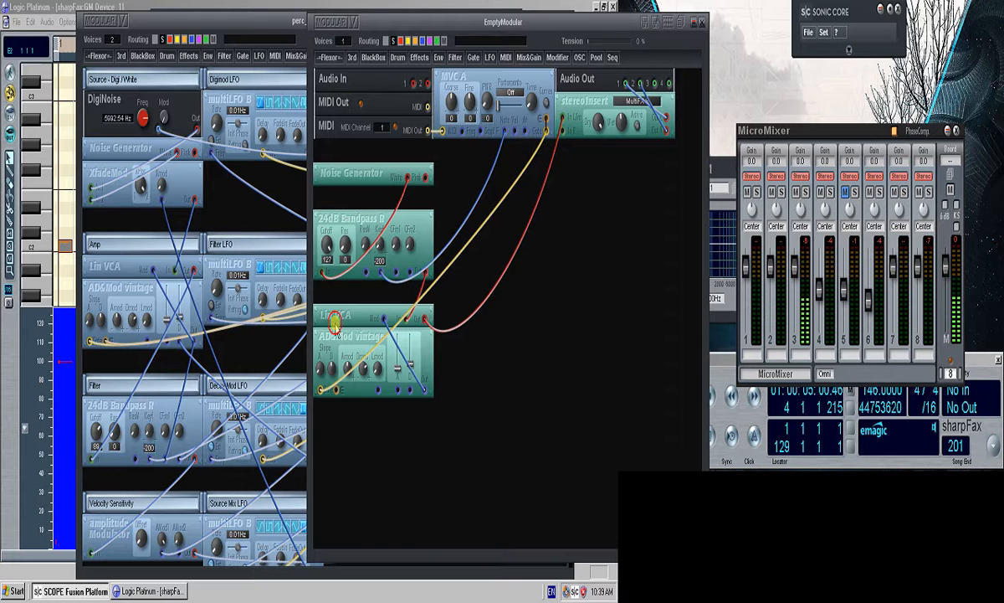
{"action": "left_click", "coordinate": [59, 7]}
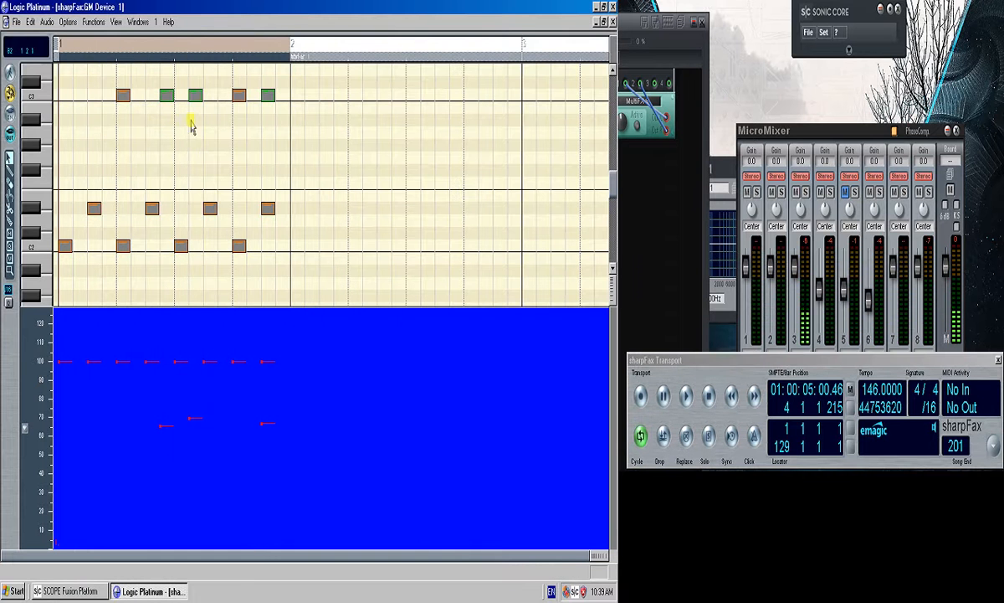
{"action": "left_click", "coordinate": [72, 591]}
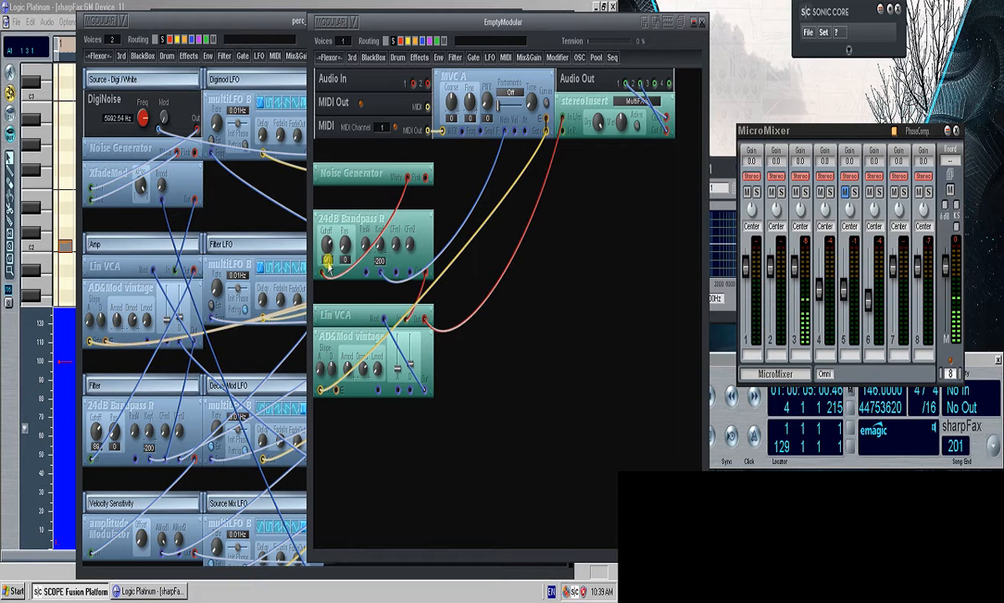
Play the Logic sequence while comparing the EmptyModular and perc_make_drums_d patches with the part's notes, ending in SCOPE Fusion Platform.
{"action": "left_click", "coordinate": [299, 7]}
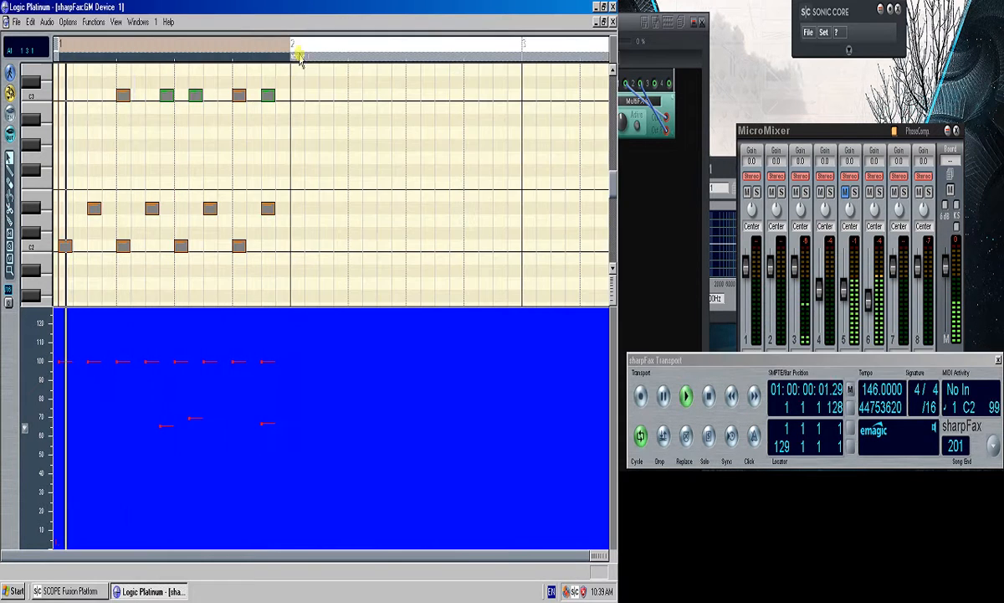
{"action": "left_click", "coordinate": [95, 593]}
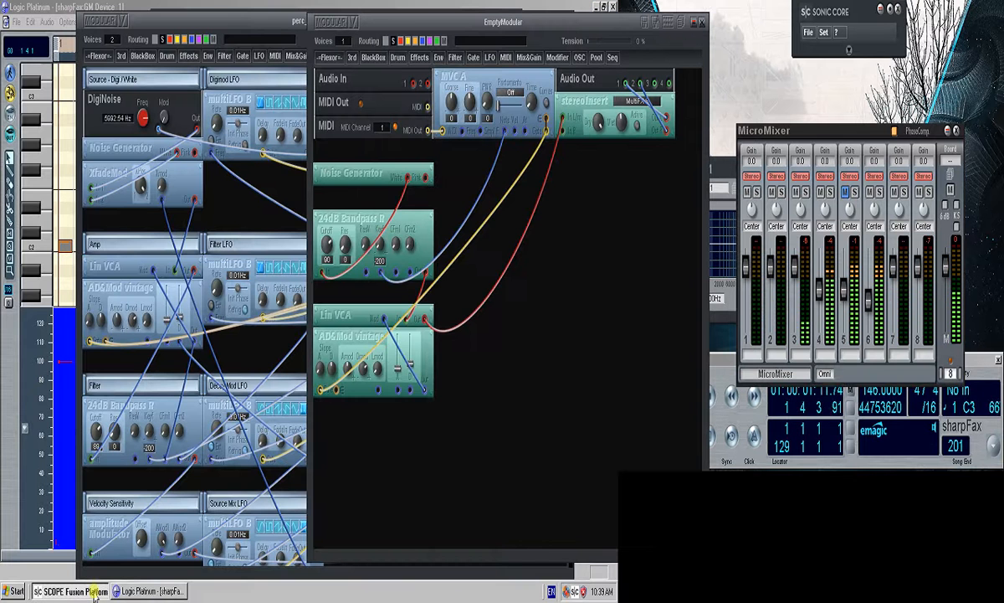
{"action": "left_click", "coordinate": [410, 368]}
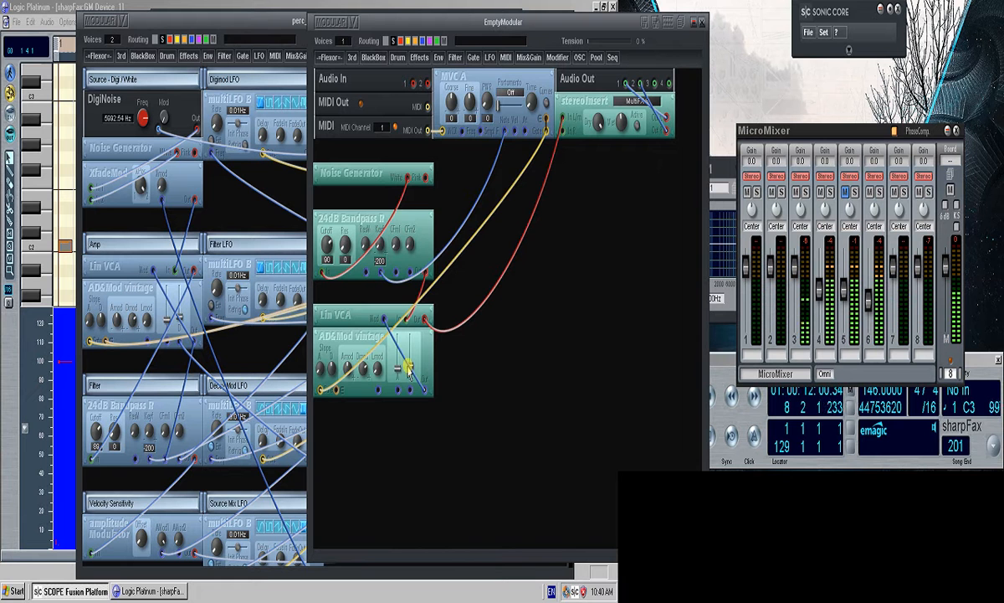
{"action": "left_click", "coordinate": [250, 348]}
{"action": "scroll", "coordinate": [255, 349], "scroll_direction": "down", "scroll_amount": 1}
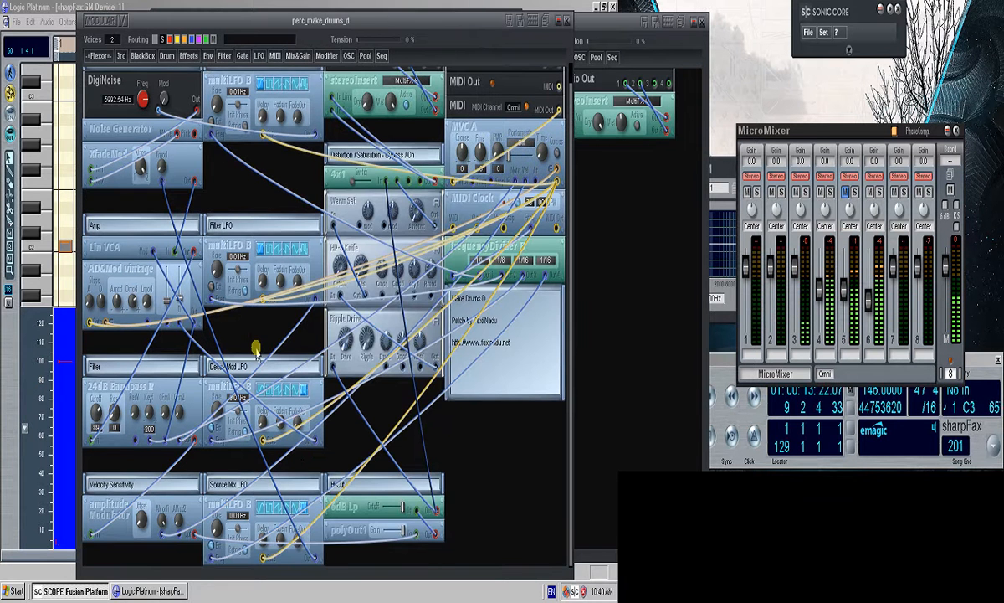
{"action": "left_click", "coordinate": [138, 591]}
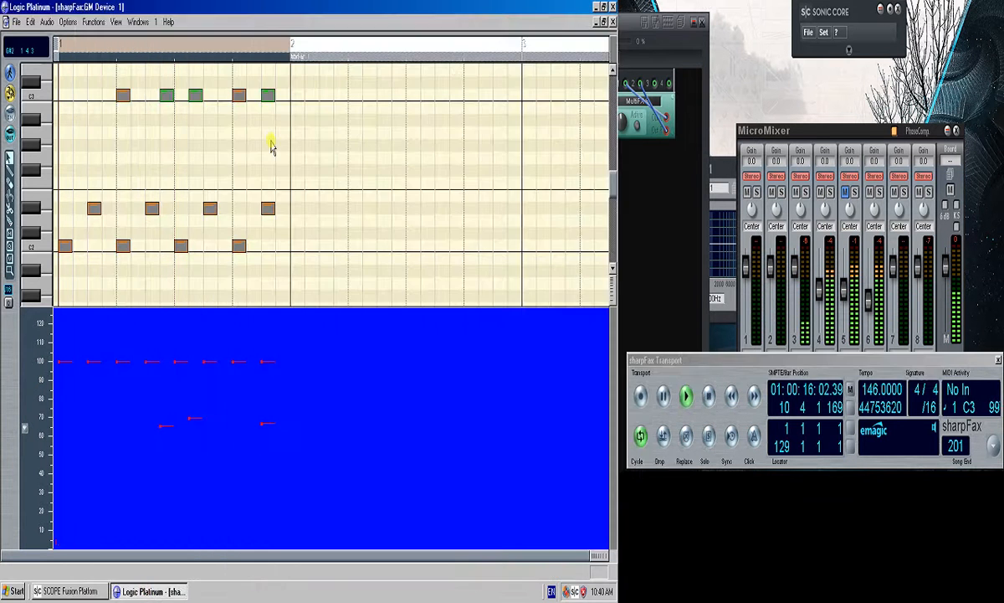
{"action": "left_click", "coordinate": [79, 591]}
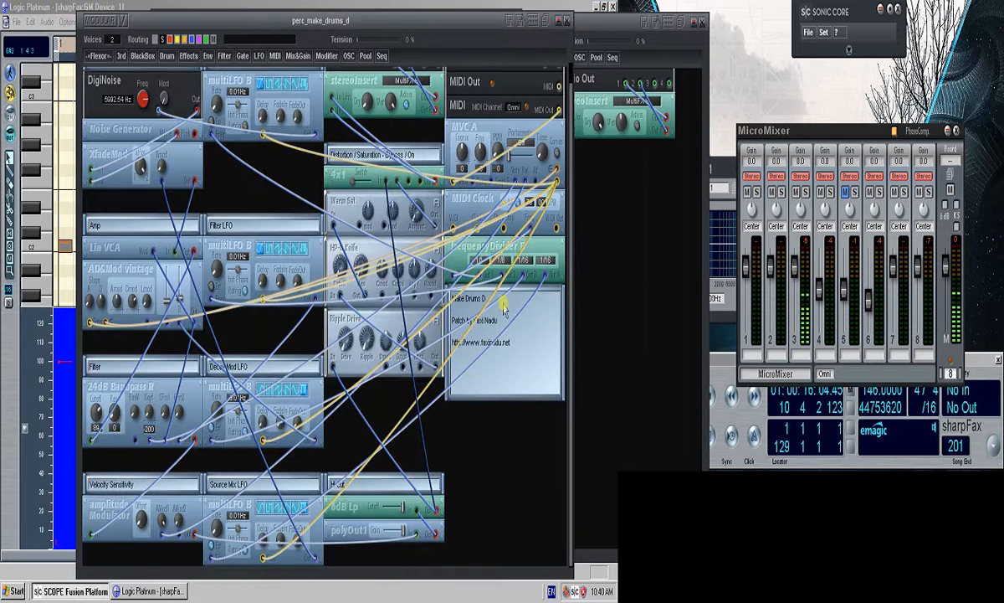
Copy the amplitude Modulator from perc_make_drums_d into EmptyModular and delete the Lin VCA's cable to the stereoInsert.
{"action": "left_click_drag", "start_coordinate": [418, 18], "coordinate": [362, 12]}
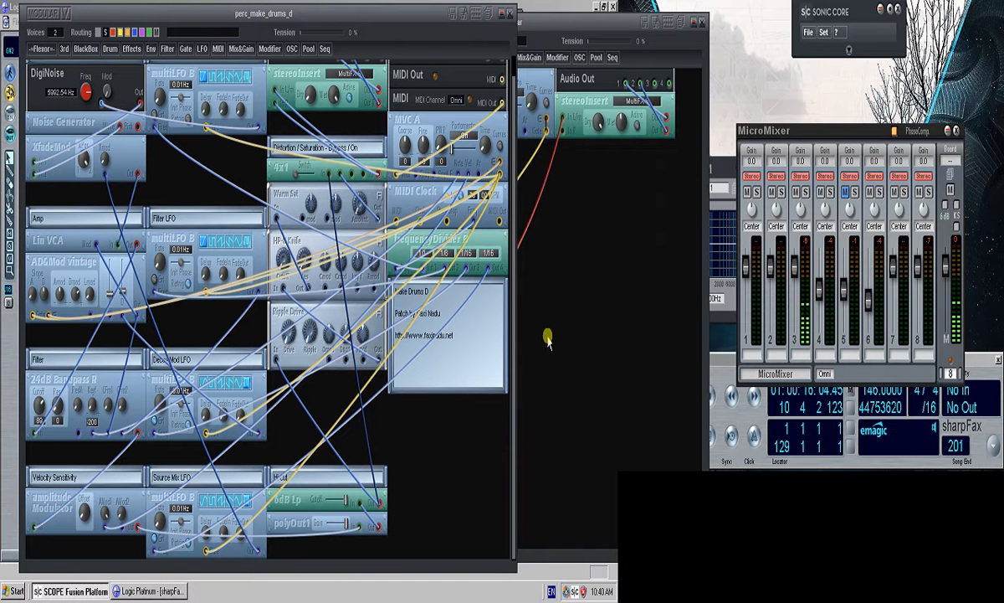
{"action": "left_click", "coordinate": [547, 341]}
{"action": "key", "text": "ctrl+v"}
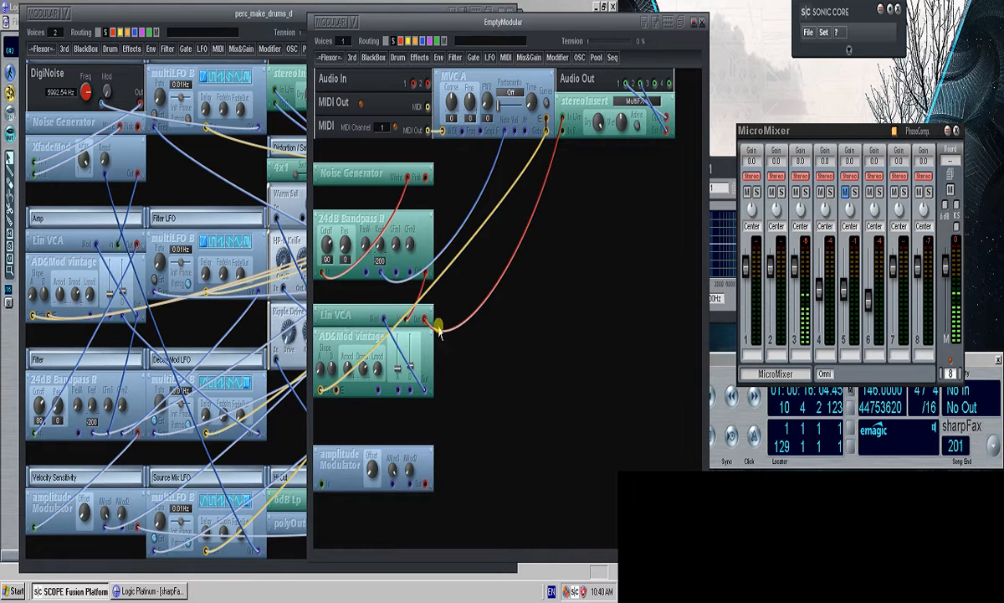
{"action": "left_click", "coordinate": [441, 331]}
{"action": "key", "text": "Delete"}
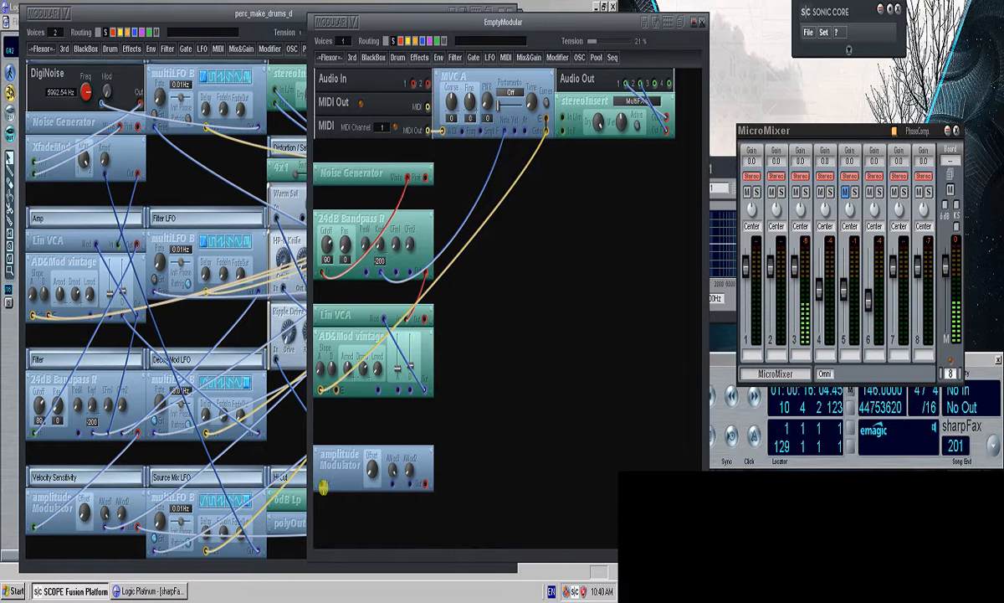
Wire the Lin VCA's output to the amplitude Modulator's input with a blue cable and switch the amplitude Modulator to mono.
{"action": "left_click", "coordinate": [321, 484]}
{"action": "right_click", "coordinate": [327, 492]}
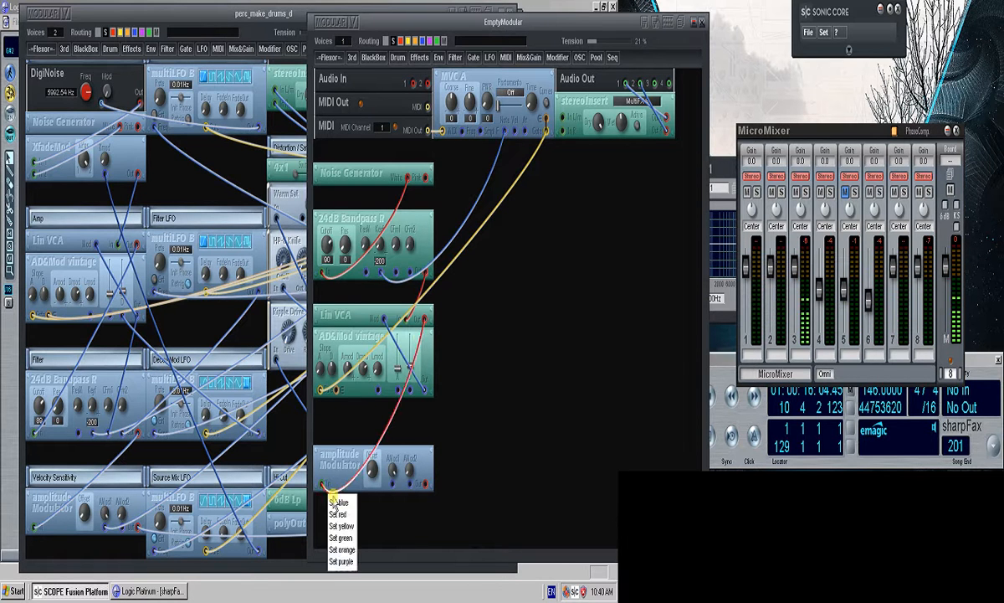
{"action": "left_click", "coordinate": [336, 502]}
{"action": "left_click", "coordinate": [461, 508]}
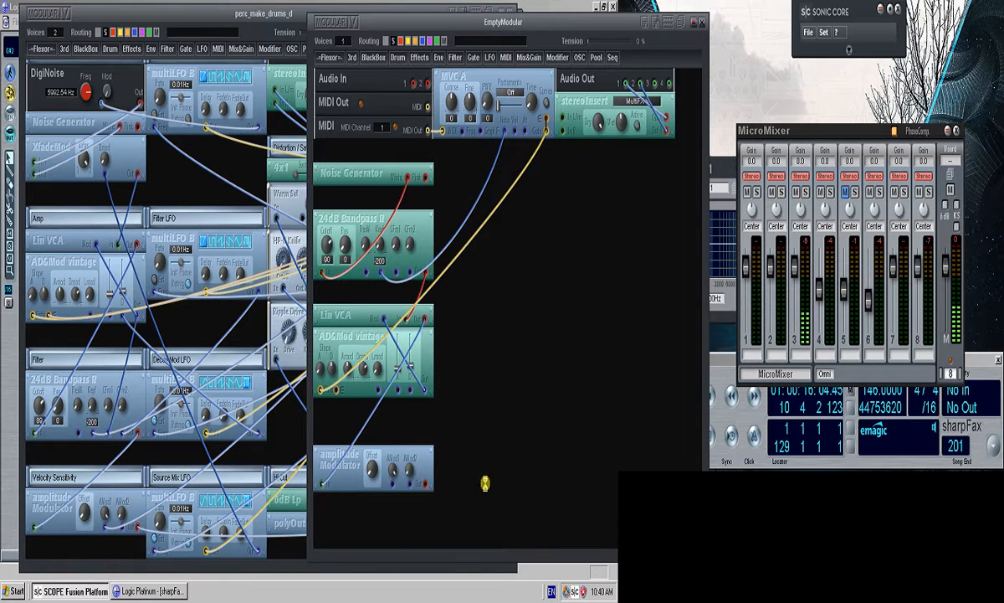
{"action": "right_click", "coordinate": [377, 461]}
{"action": "left_click", "coordinate": [388, 482]}
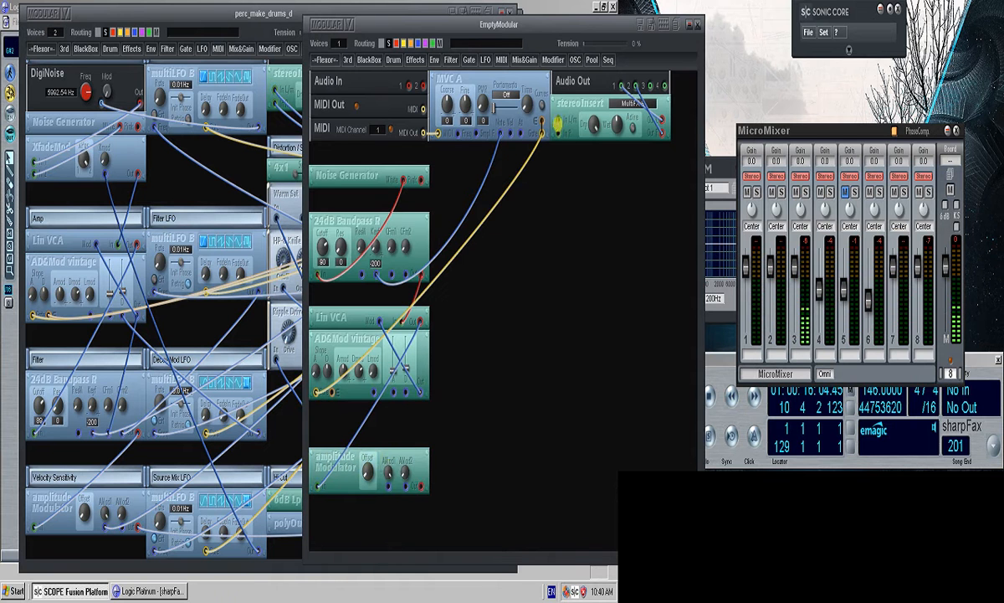
Try wiring the amplitude Modulator's output to the stereoInsert's left input and delete that cable again.
{"action": "left_click_drag", "start_coordinate": [557, 123], "coordinate": [558, 135]}
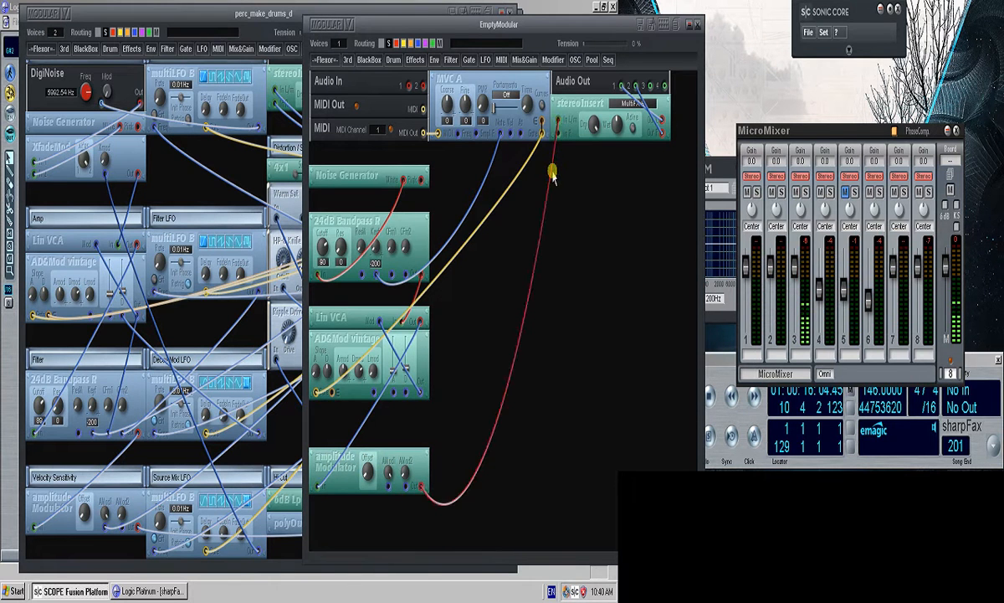
{"action": "left_click", "coordinate": [553, 173]}
{"action": "key", "text": "Delete"}
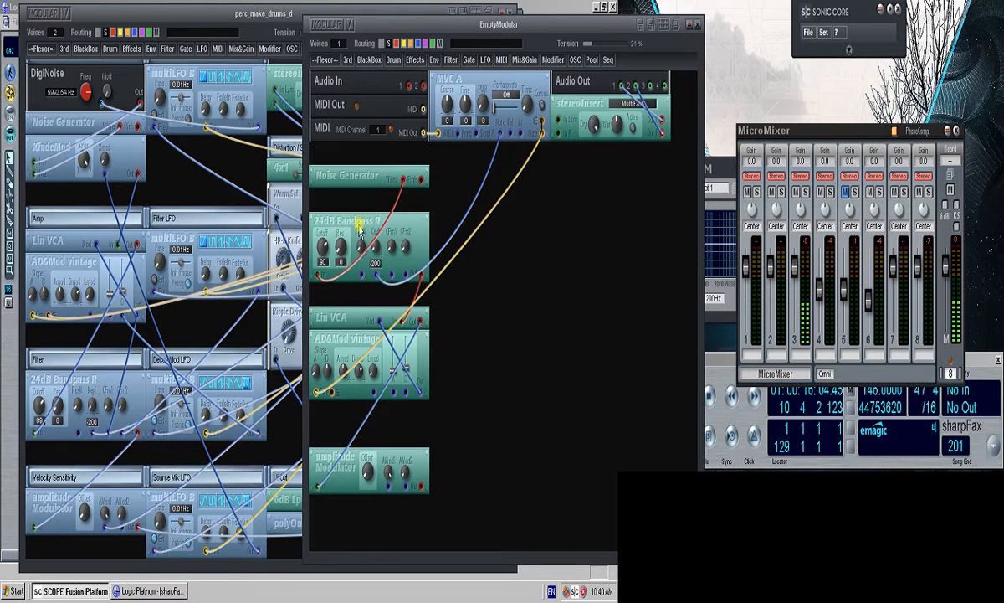
Switch to Logic Platinum and examine the simultaneous C2 and C3 notes on beat 2 in relation to EmptyModular's voice setting.
{"action": "left_click", "coordinate": [158, 3]}
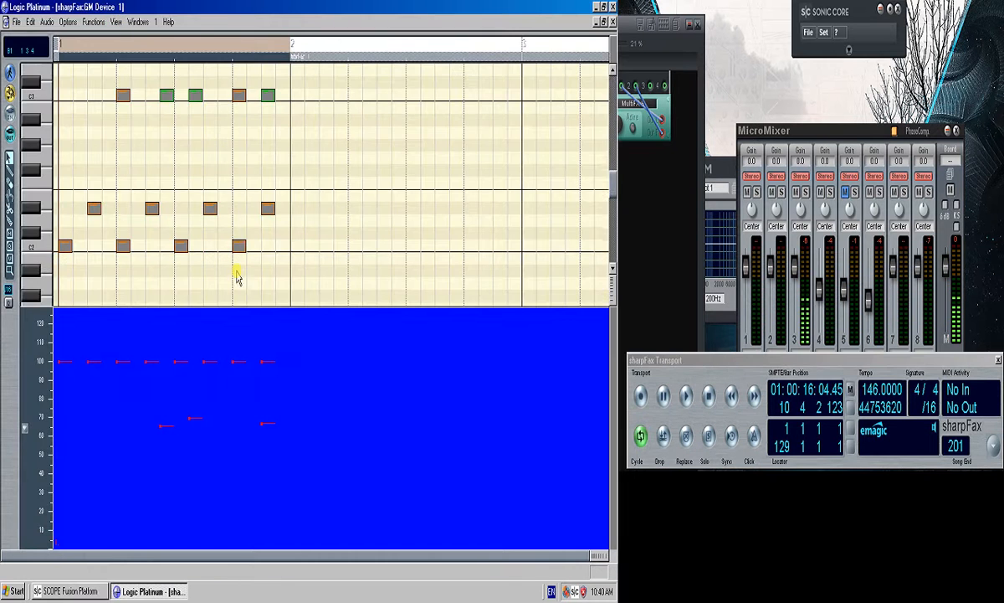
{"action": "scroll", "coordinate": [237, 274], "scroll_direction": "up", "scroll_amount": 3}
{"action": "scroll", "coordinate": [237, 274], "scroll_direction": "down", "scroll_amount": 3}
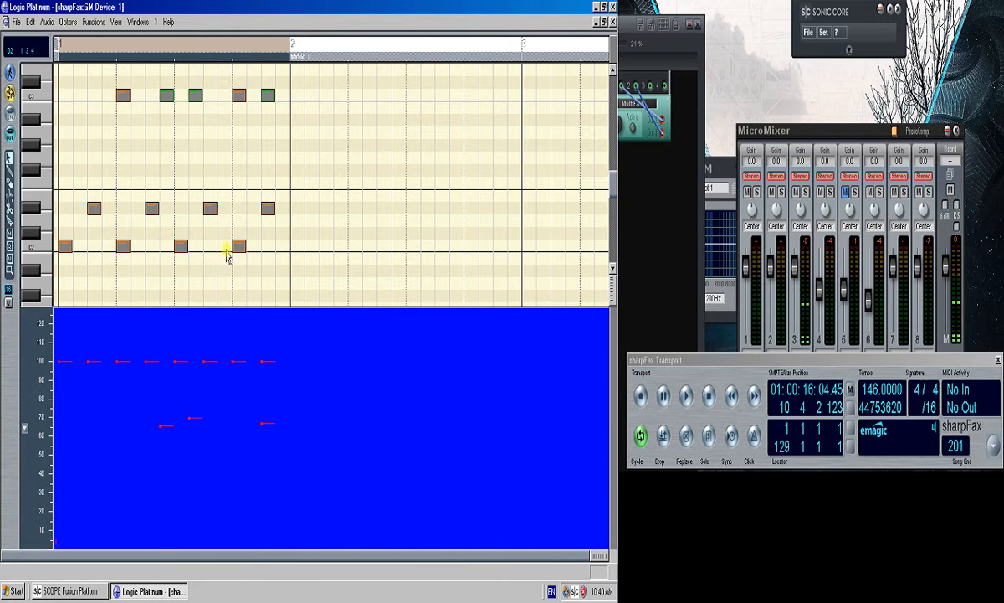
{"action": "left_click", "coordinate": [84, 591]}
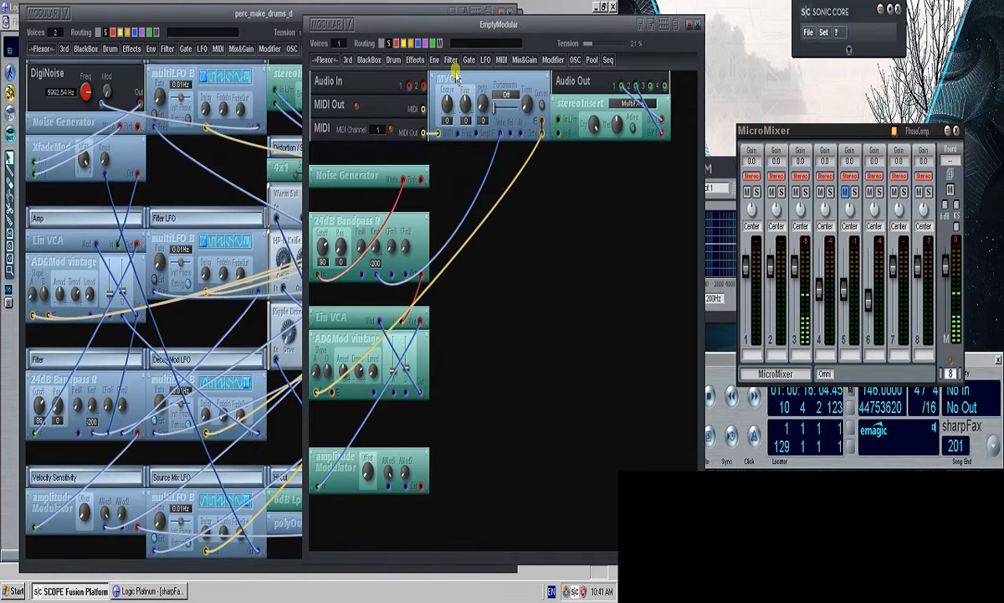
{"action": "left_click", "coordinate": [224, 5]}
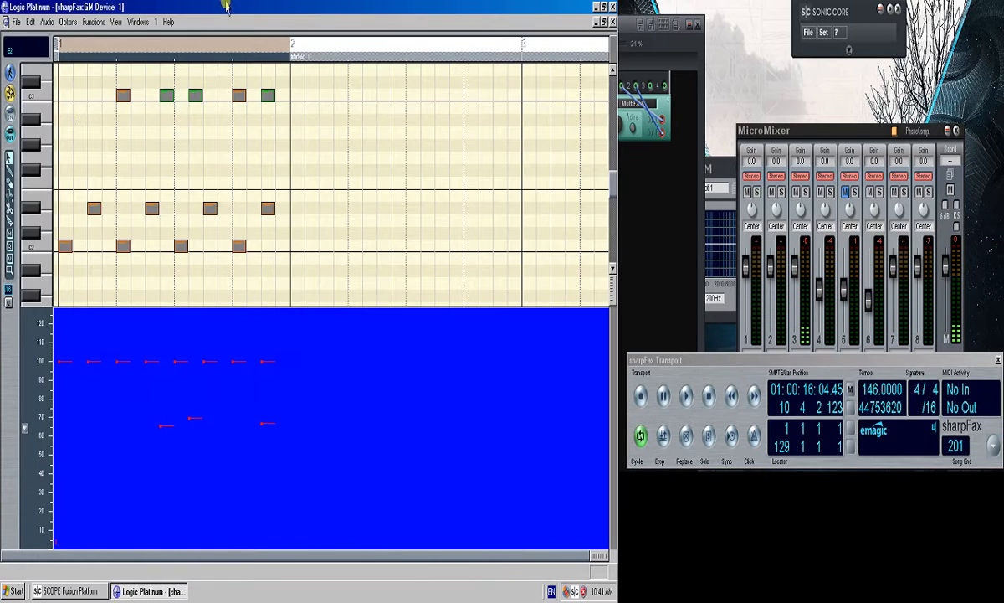
{"action": "left_click_drag", "start_coordinate": [111, 84], "coordinate": [136, 269]}
{"action": "left_click", "coordinate": [129, 200]}
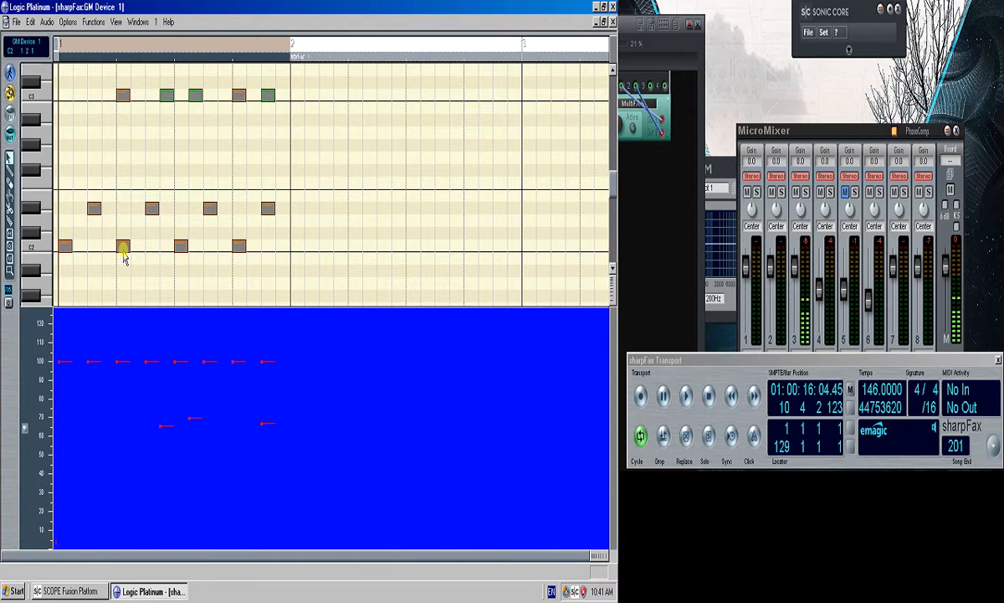
In SCOPE Fusion Platform, check perc_make_drums_d's polyphonic modules and make EmptyModular's noise, filter, VCA, envelope and amplitude Modulator modules polyphonic.
{"action": "left_click", "coordinate": [76, 591]}
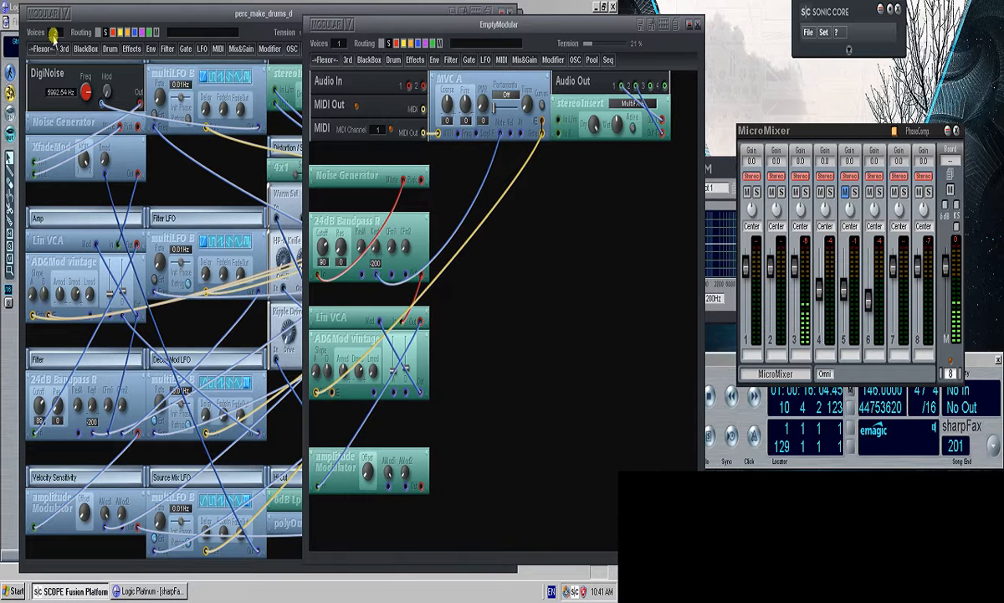
{"action": "left_click", "coordinate": [188, 189]}
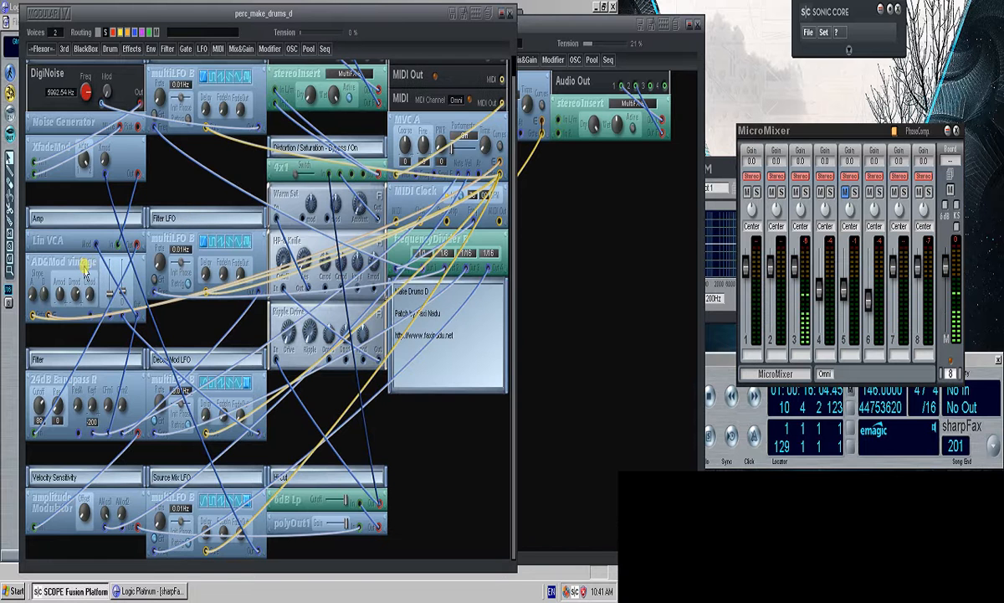
{"action": "left_click_drag", "start_coordinate": [279, 522], "coordinate": [297, 525]}
{"action": "left_click", "coordinate": [541, 283]}
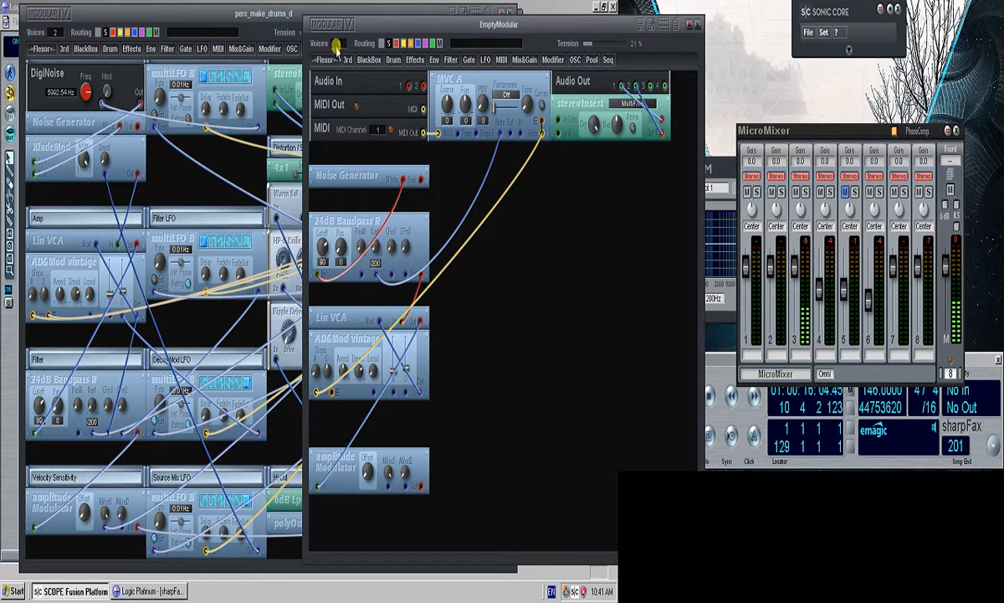
In Logic Platinum, try adding simultaneous C2 and D#2 notes just before beat 3 of bar 1 and delete both.
{"action": "left_click", "coordinate": [6, 6]}
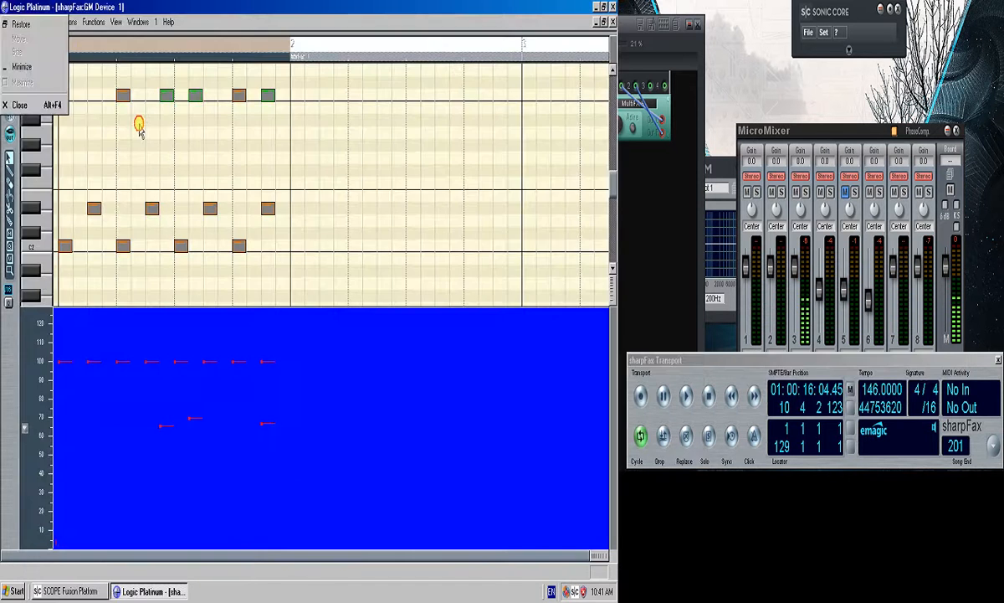
{"action": "left_click", "coordinate": [139, 124]}
{"action": "left_click", "coordinate": [69, 98]}
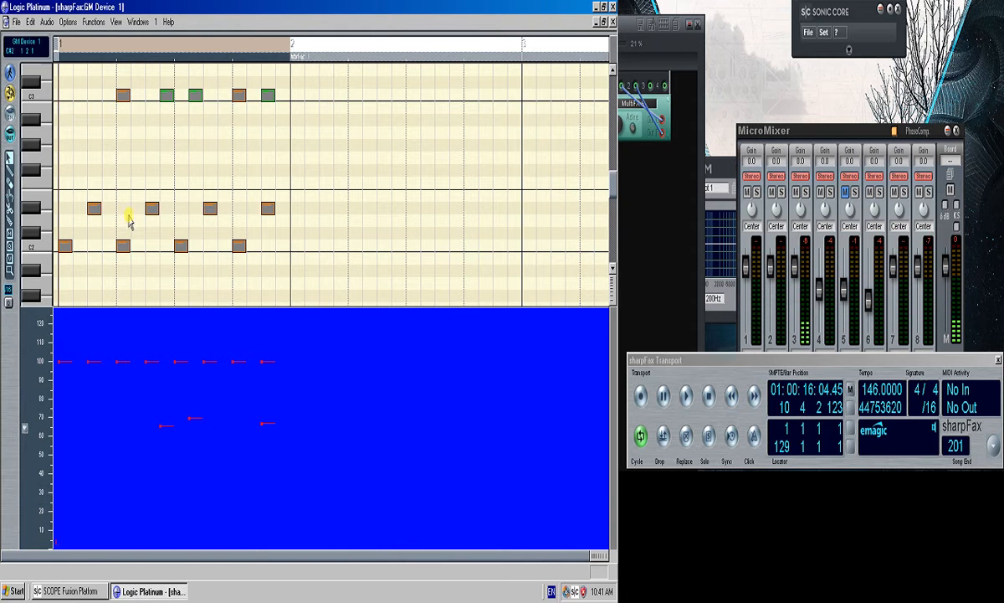
{"action": "right_click", "coordinate": [165, 234]}
{"action": "right_click", "coordinate": [167, 210]}
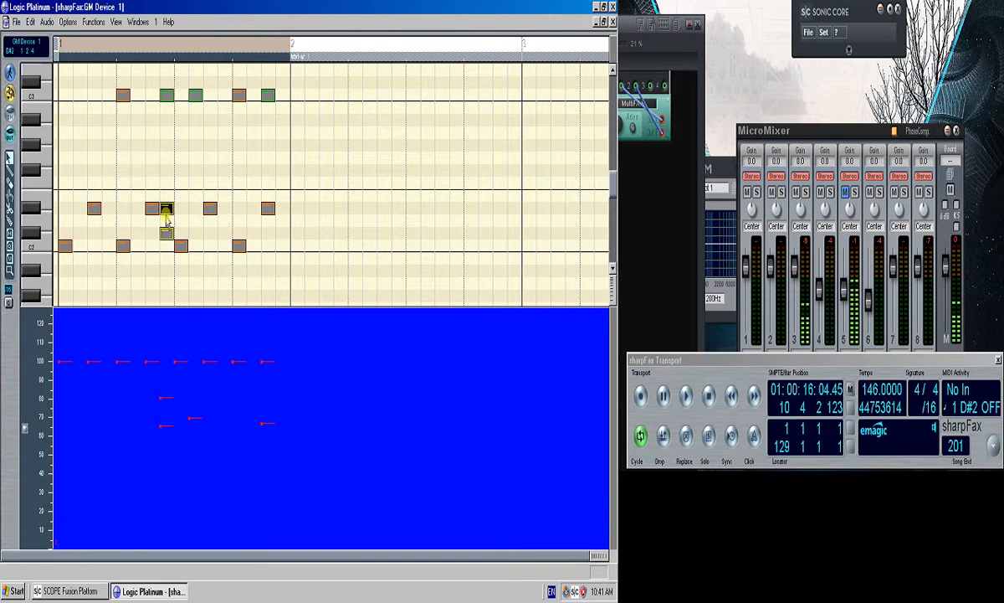
{"action": "left_click_drag", "start_coordinate": [167, 233], "coordinate": [166, 250]}
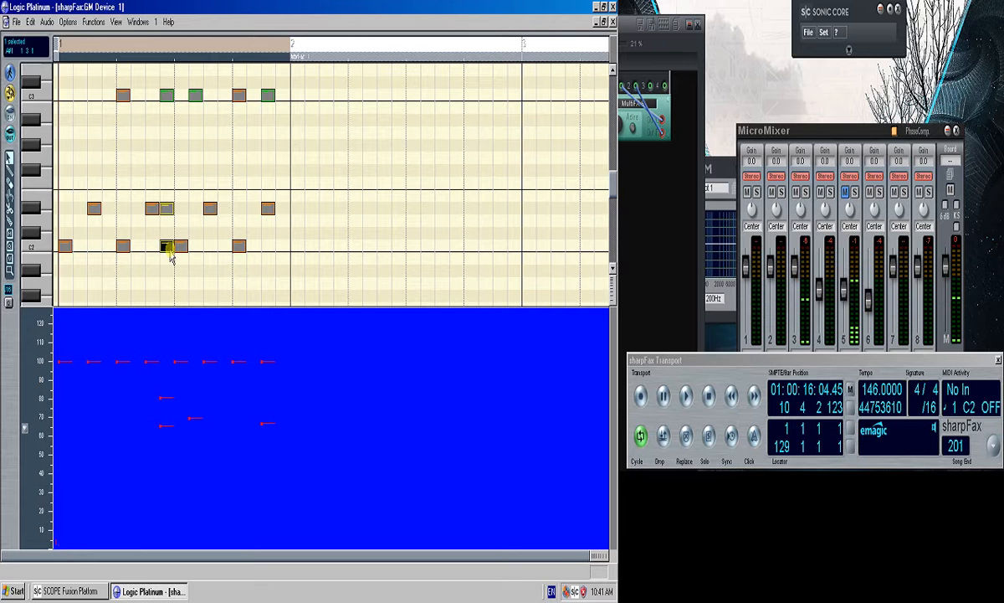
{"action": "left_click", "coordinate": [167, 210], "text": "shift"}
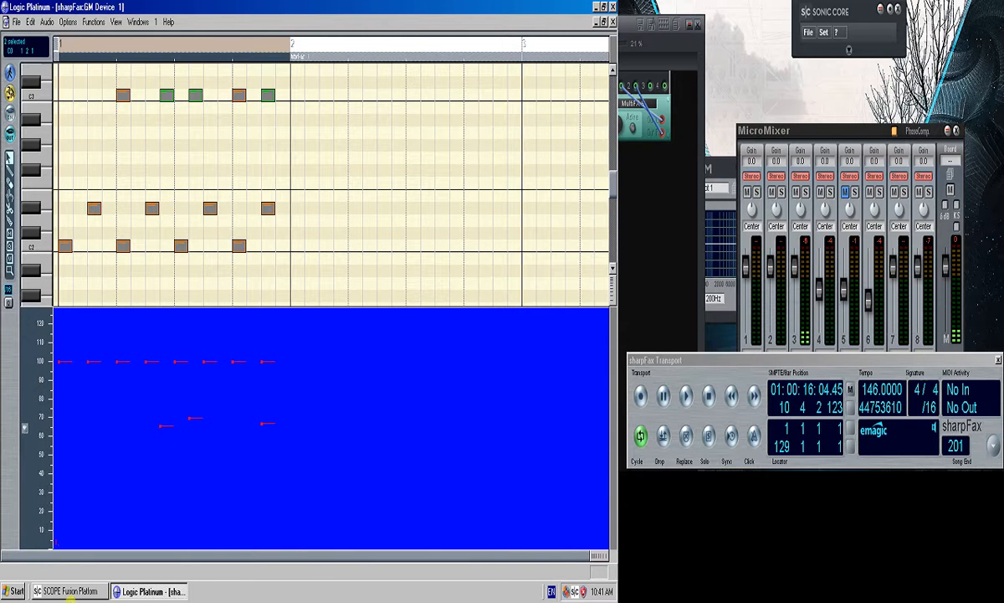
In SCOPE Fusion Platform, add a polyOut1 module like perc_make_drums_d's to EmptyModular, beside the AD&Mod vintage envelope.
{"action": "left_click", "coordinate": [72, 592]}
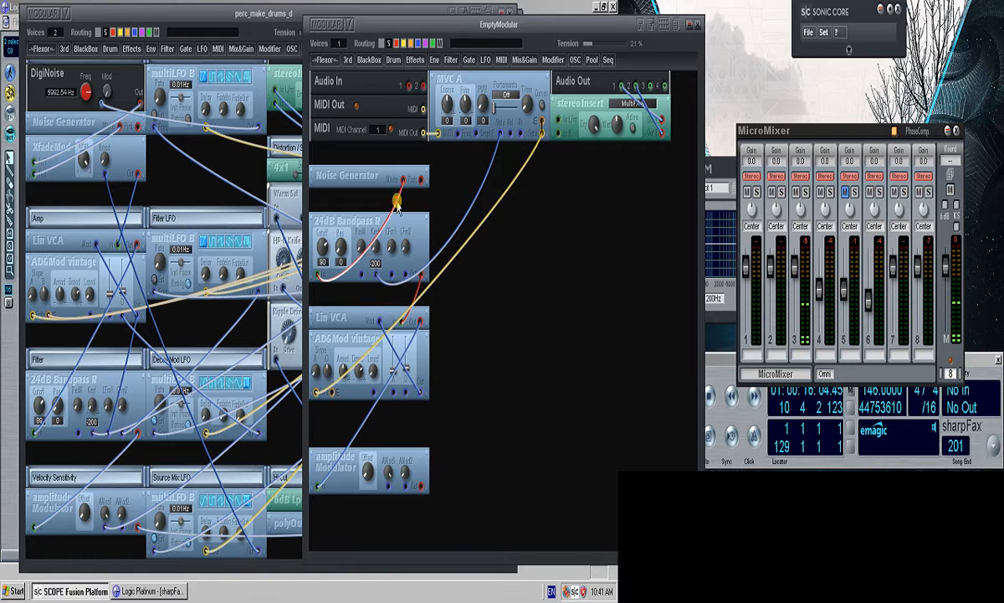
{"action": "right_click", "coordinate": [397, 203]}
{"action": "left_click", "coordinate": [407, 211]}
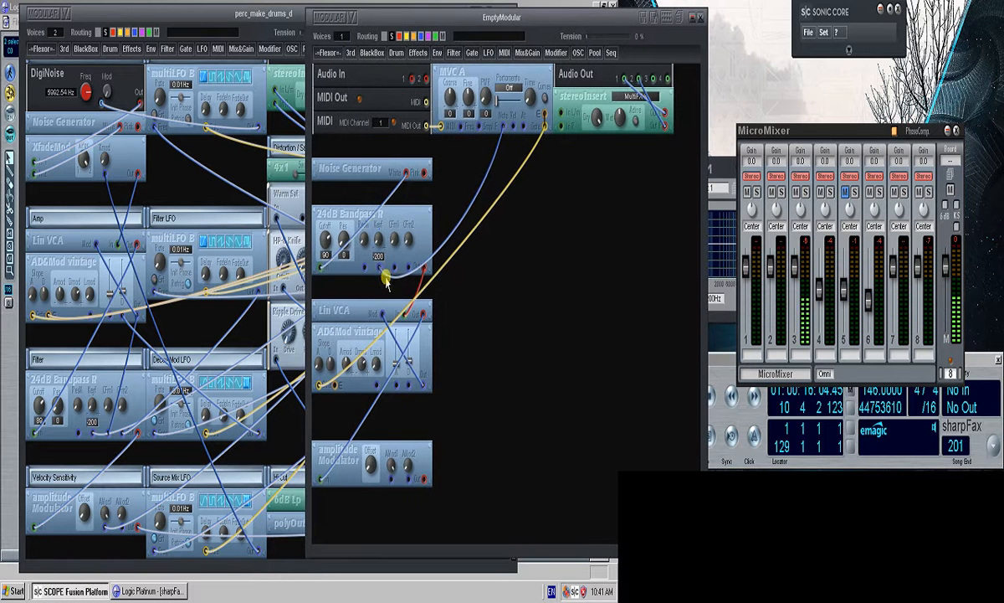
{"action": "left_click", "coordinate": [386, 170]}
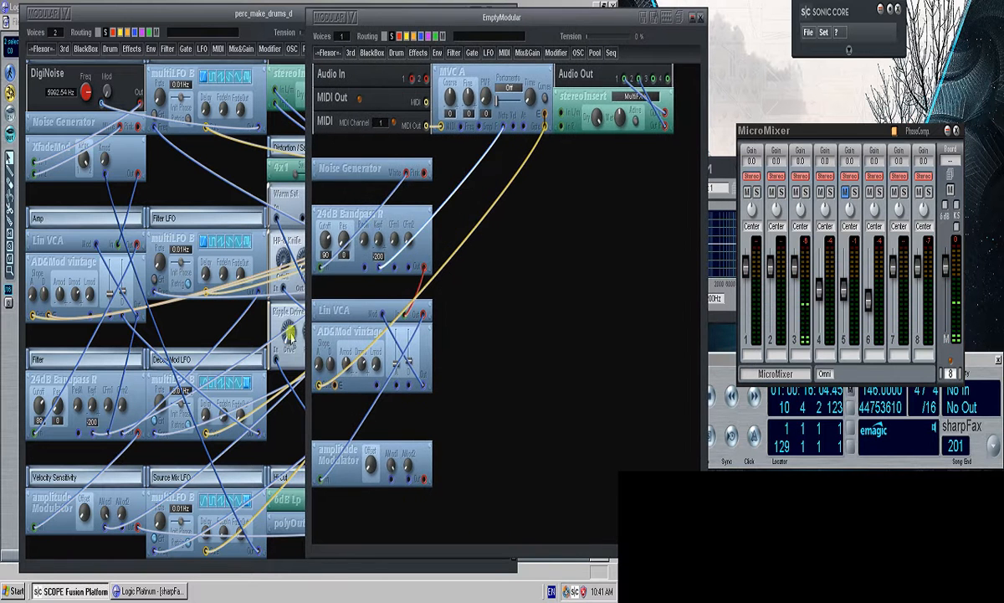
{"action": "left_click", "coordinate": [262, 493]}
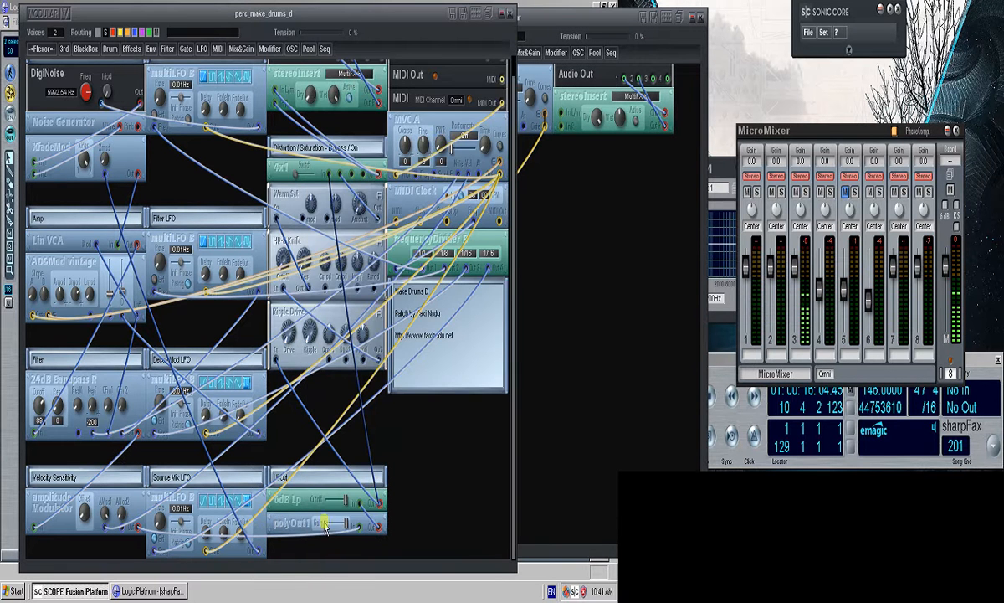
{"action": "left_click", "coordinate": [544, 347]}
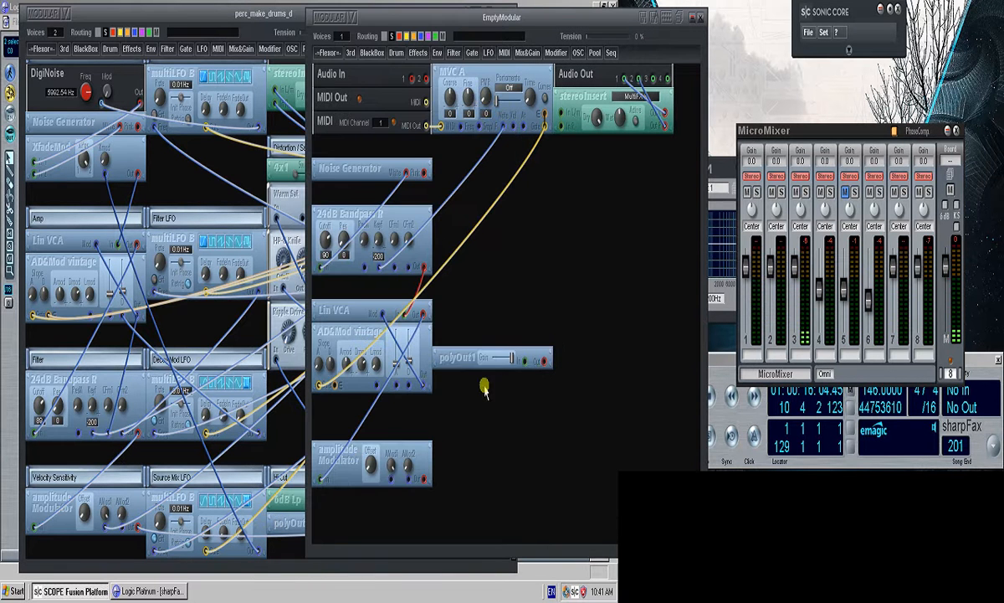
Wire polyOut1's output to the stereoInsert's left input and the amplitude Modulator's output to polyOut1's input.
{"action": "left_click_drag", "start_coordinate": [544, 362], "coordinate": [559, 126]}
{"action": "left_click", "coordinate": [85, 5]}
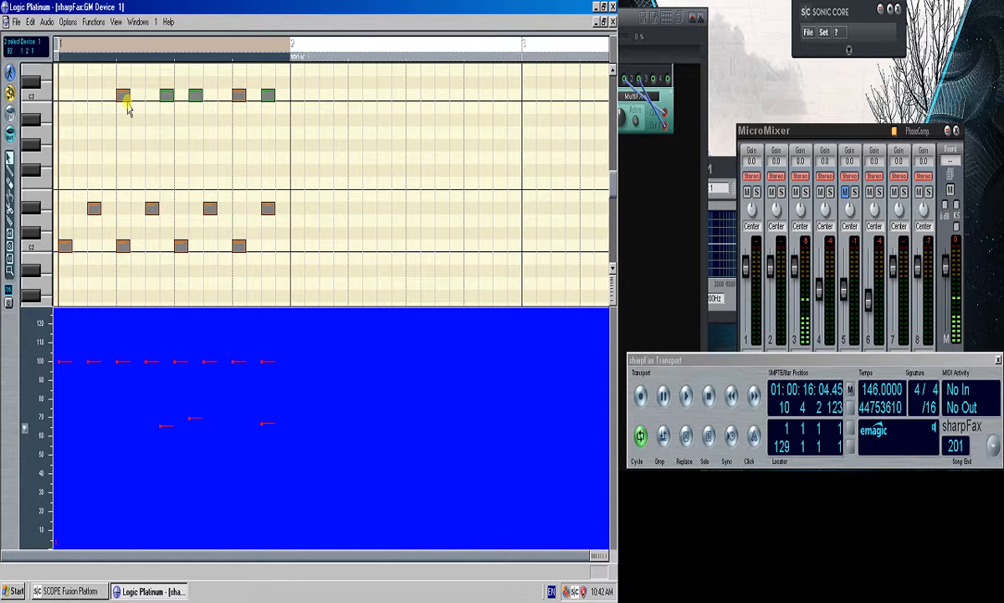
{"action": "left_click", "coordinate": [67, 591]}
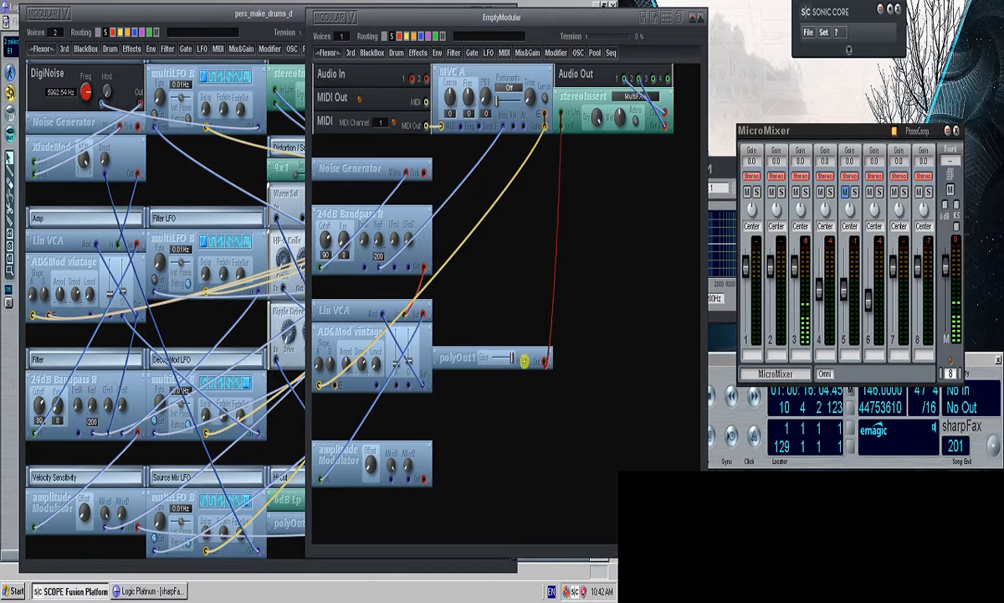
{"action": "left_click_drag", "start_coordinate": [424, 478], "coordinate": [524, 362]}
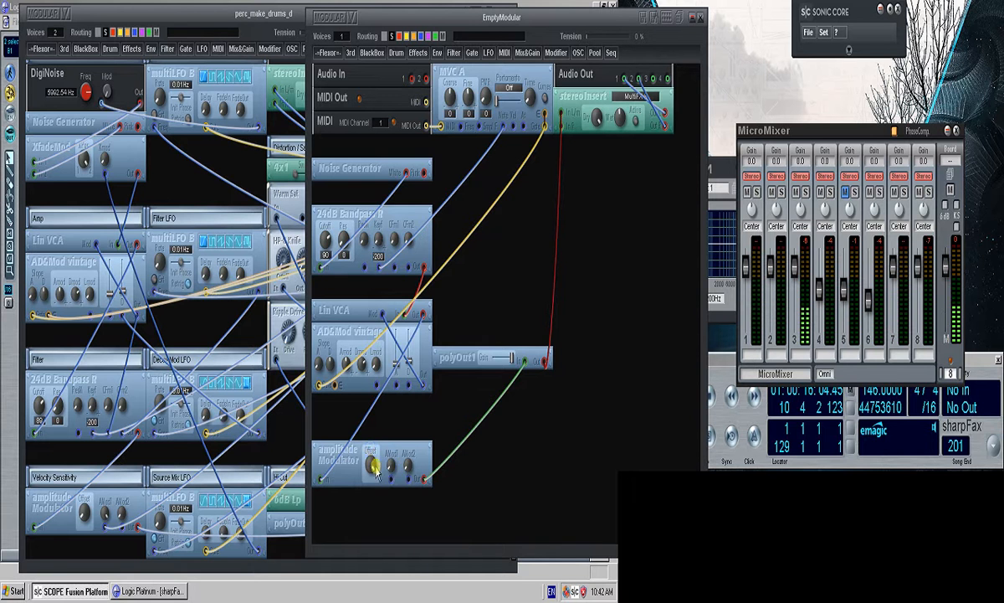
Start playback in Logic Platinum, and in EmptyModular wire MVC A's velocity output to the amplitude Modulator's first modulation input.
{"action": "left_click", "coordinate": [151, 591]}
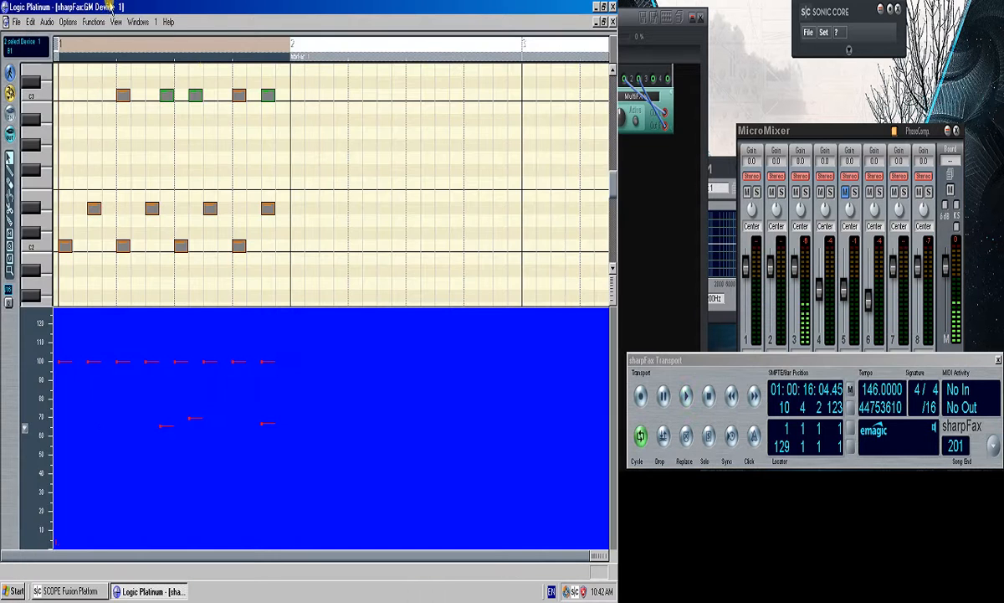
{"action": "key", "text": "space"}
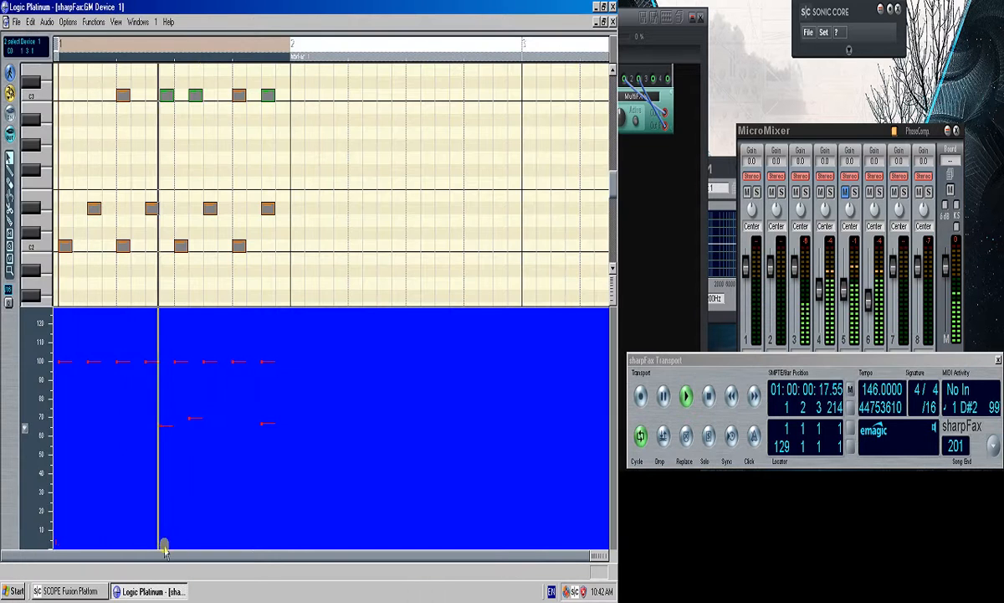
{"action": "left_click", "coordinate": [67, 590]}
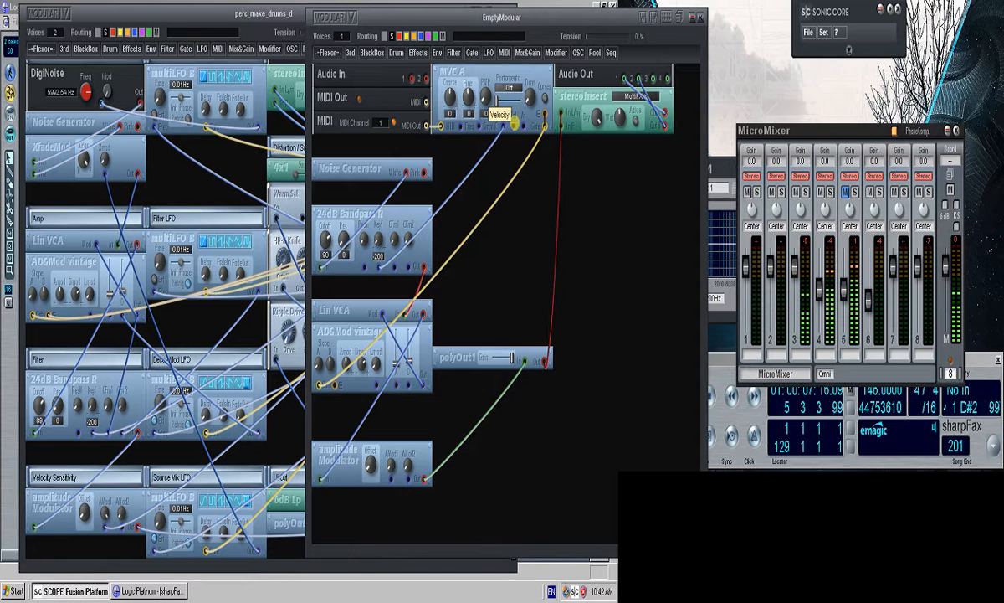
{"action": "left_click_drag", "start_coordinate": [513, 124], "coordinate": [393, 486]}
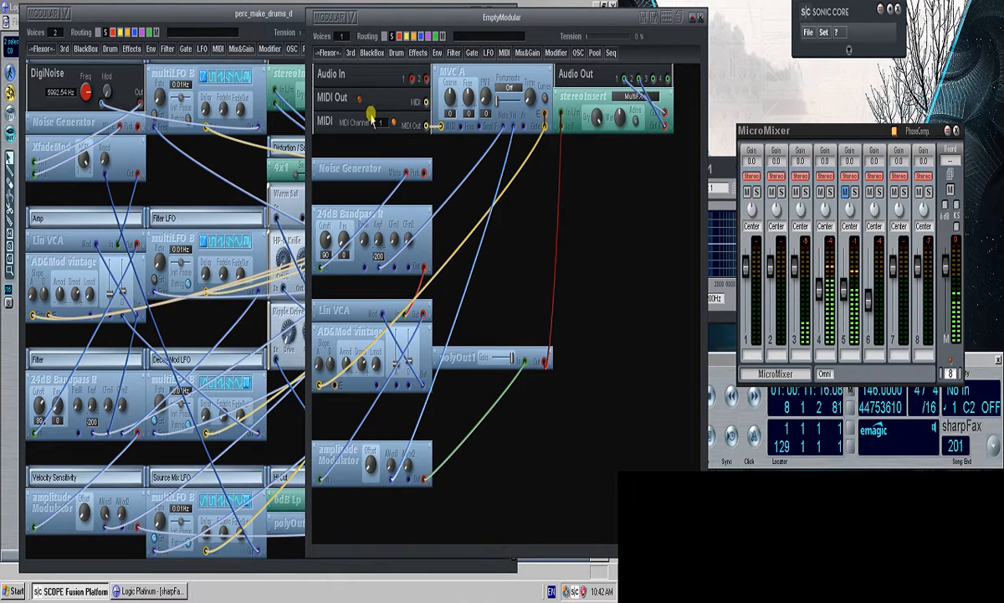
In Logic Platinum, set the velocity of the four C2 notes in bar 1 to 96.
{"action": "left_click", "coordinate": [10, 4]}
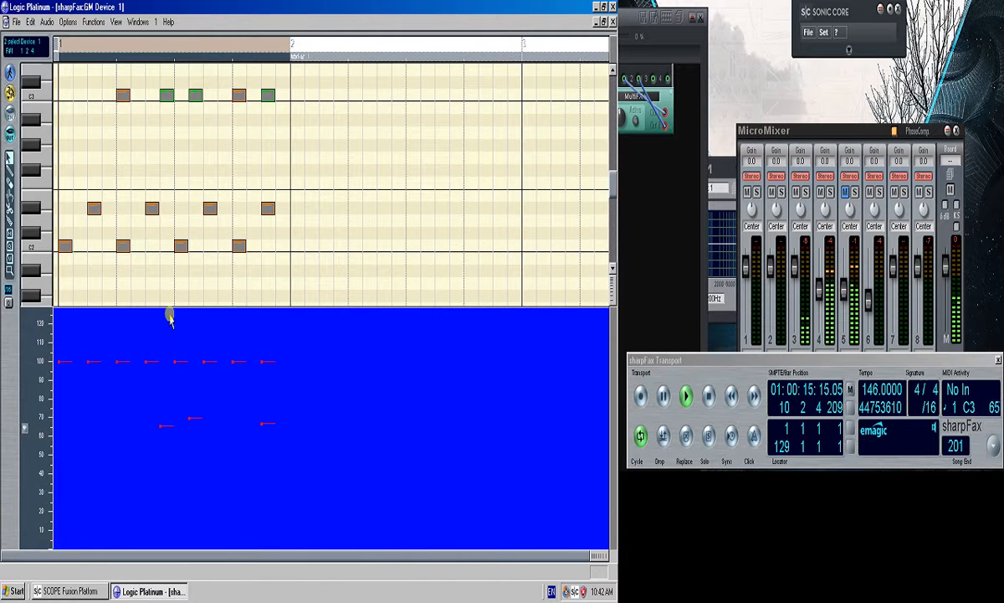
{"action": "left_click", "coordinate": [229, 289], "text": "ctrl"}
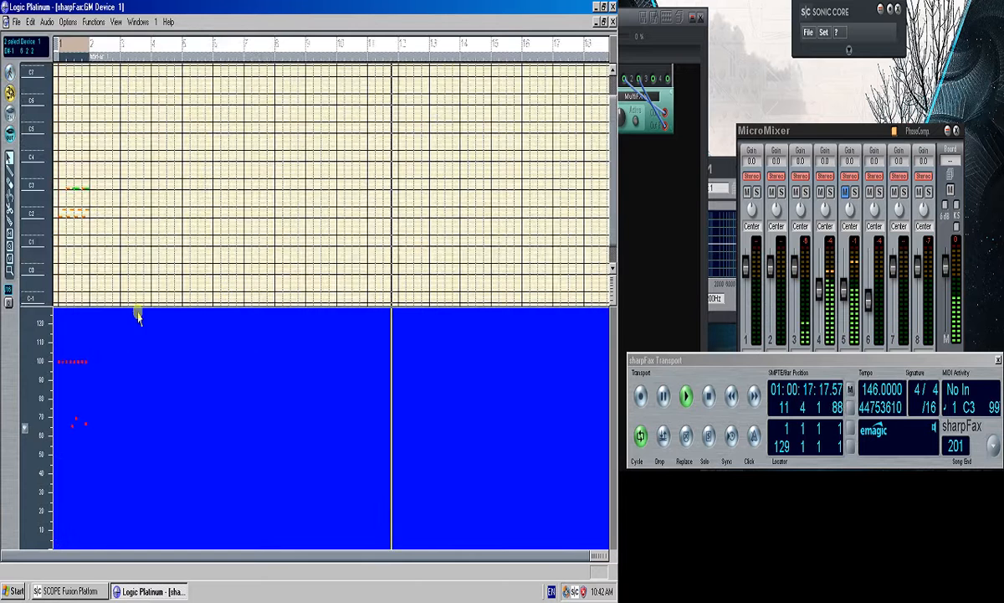
{"action": "left_click_drag", "start_coordinate": [129, 285], "coordinate": [38, 178]}
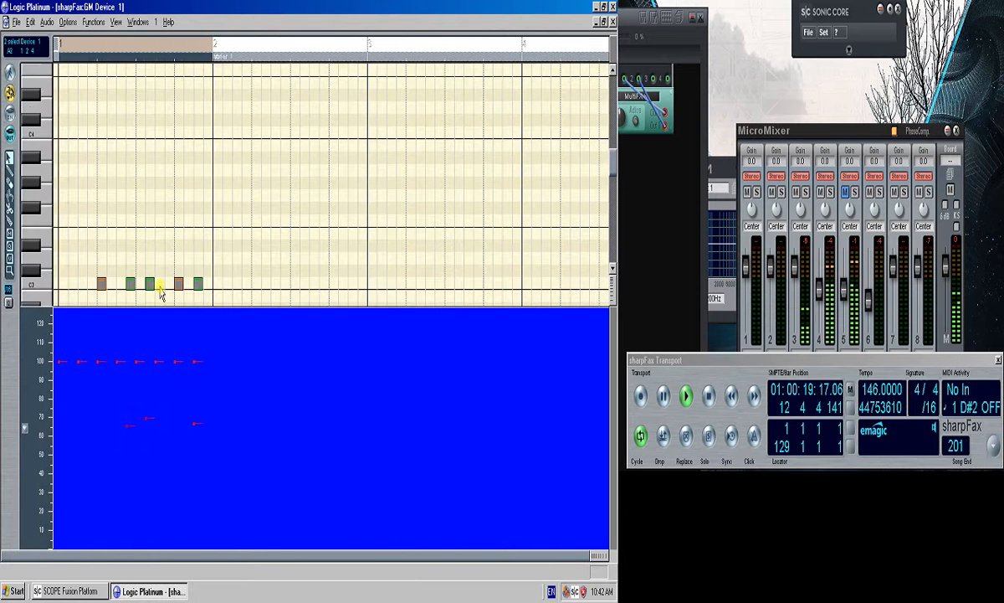
{"action": "scroll", "coordinate": [159, 289], "scroll_direction": "up", "scroll_amount": 5}
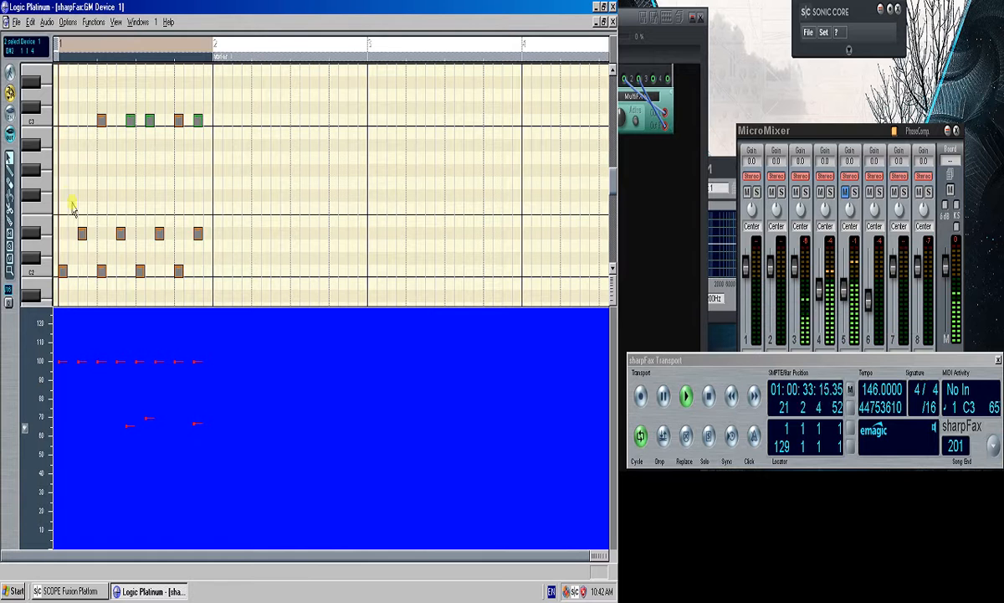
{"action": "left_click_drag", "start_coordinate": [65, 189], "coordinate": [200, 234]}
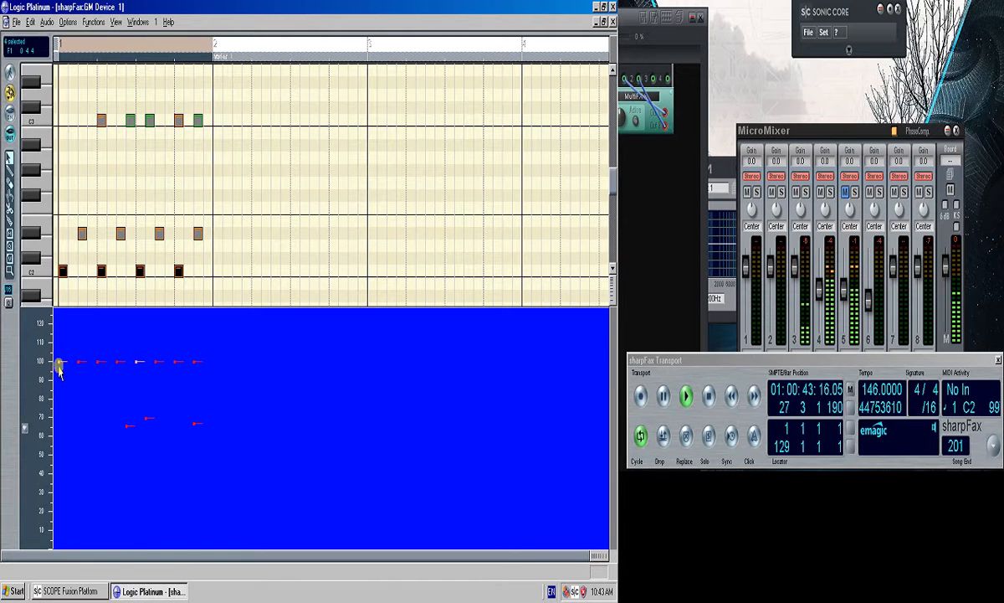
{"action": "left_click", "coordinate": [58, 369]}
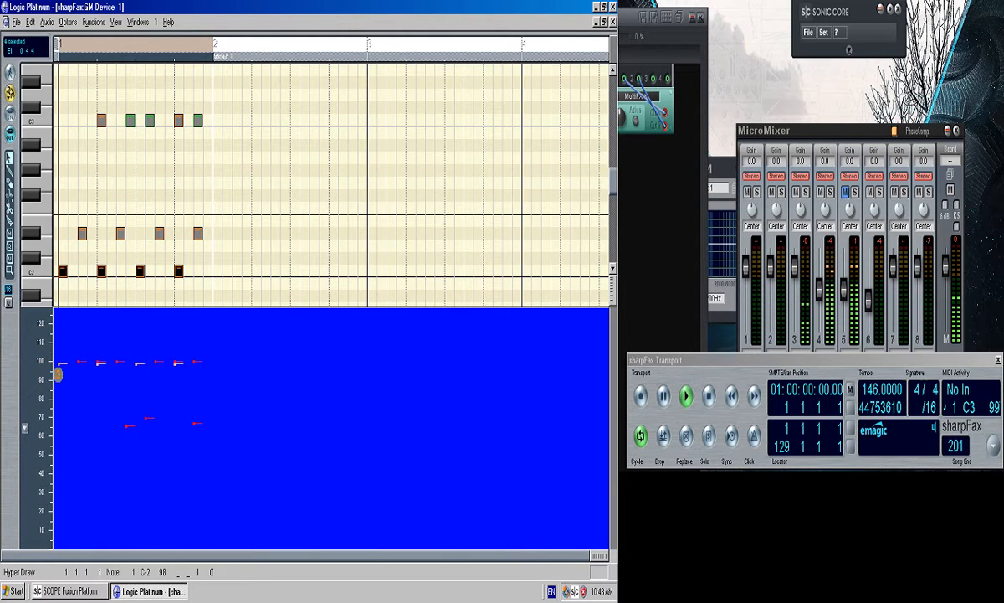
{"action": "left_click_drag", "start_coordinate": [58, 374], "coordinate": [57, 382]}
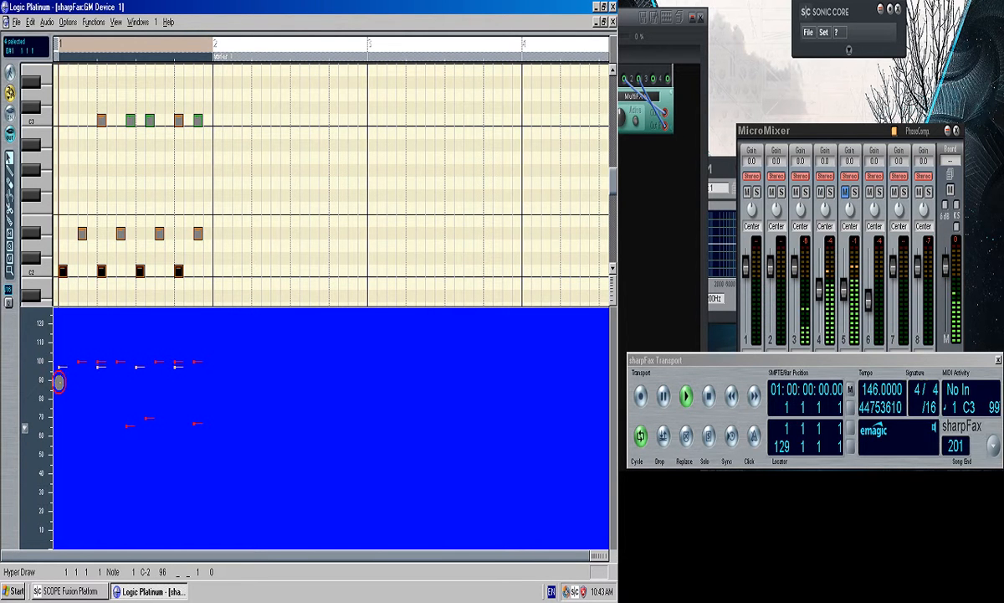
Set the velocity of the second D#2 note in bar 1 to 98 and of the last D#2 note to 97.
{"action": "left_click", "coordinate": [98, 253]}
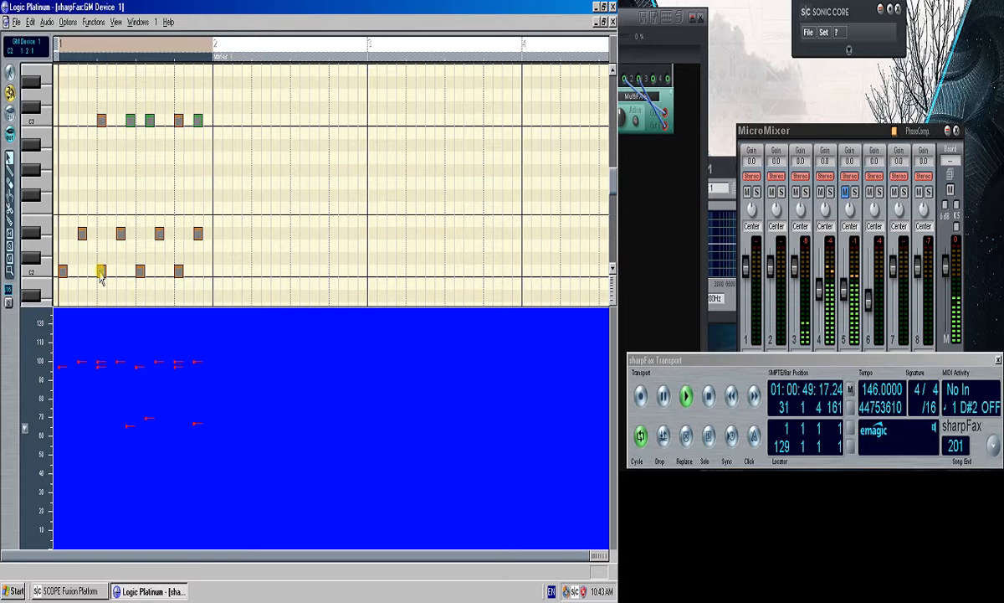
{"action": "left_click_drag", "start_coordinate": [99, 273], "coordinate": [108, 294]}
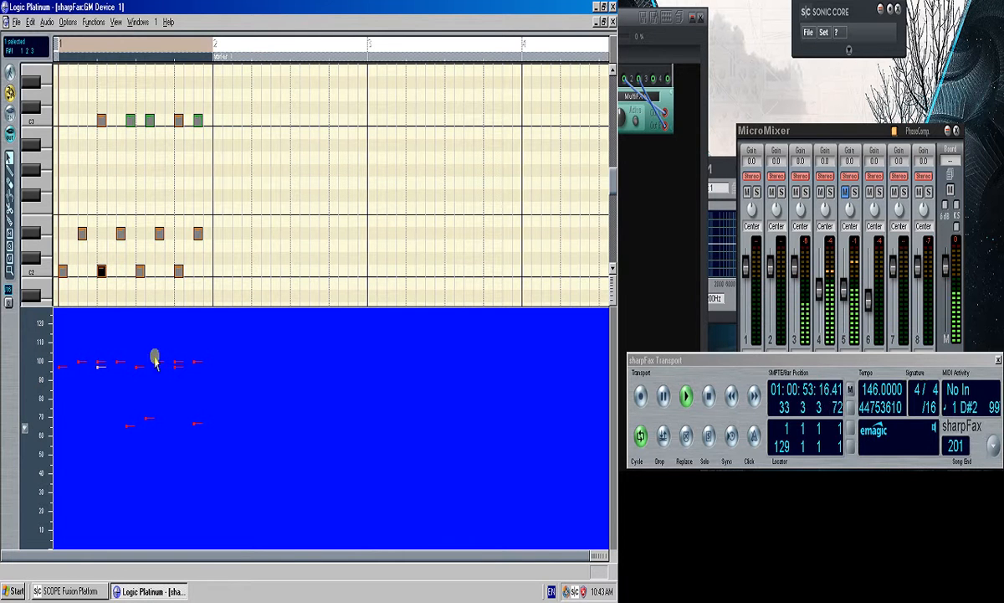
{"action": "left_click", "coordinate": [119, 232]}
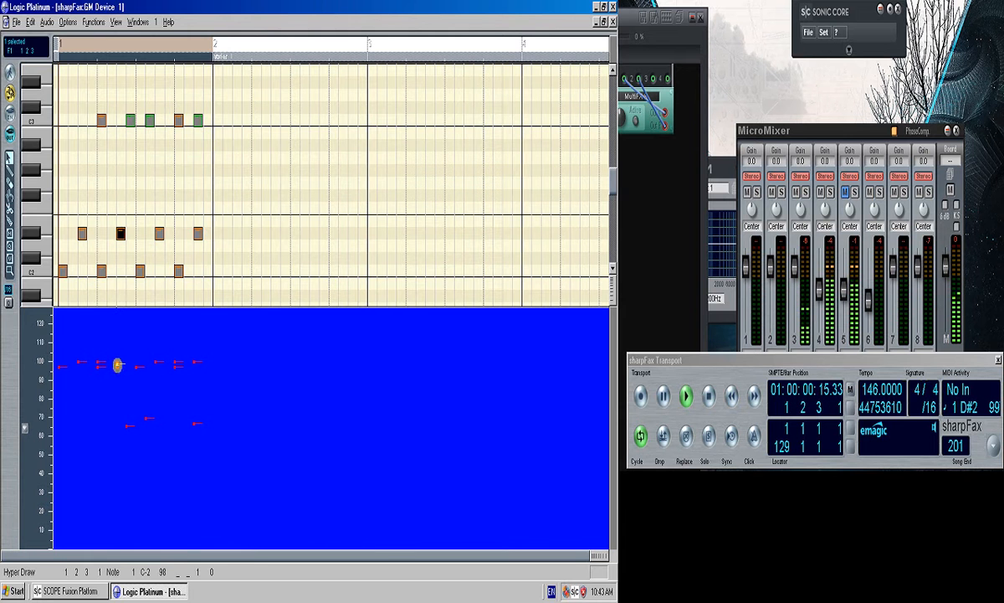
{"action": "left_click", "coordinate": [195, 365]}
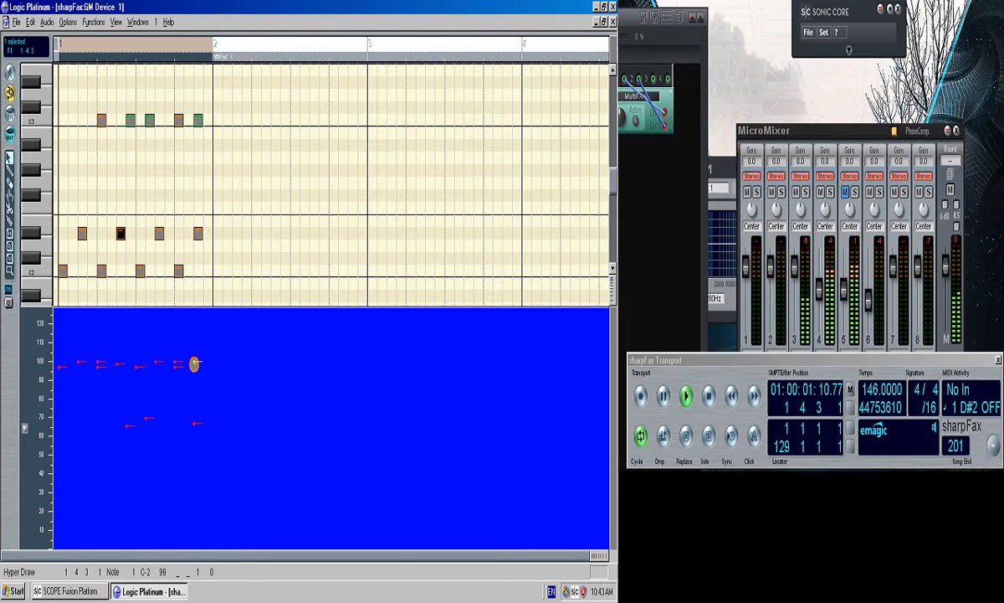
{"action": "left_click", "coordinate": [194, 208]}
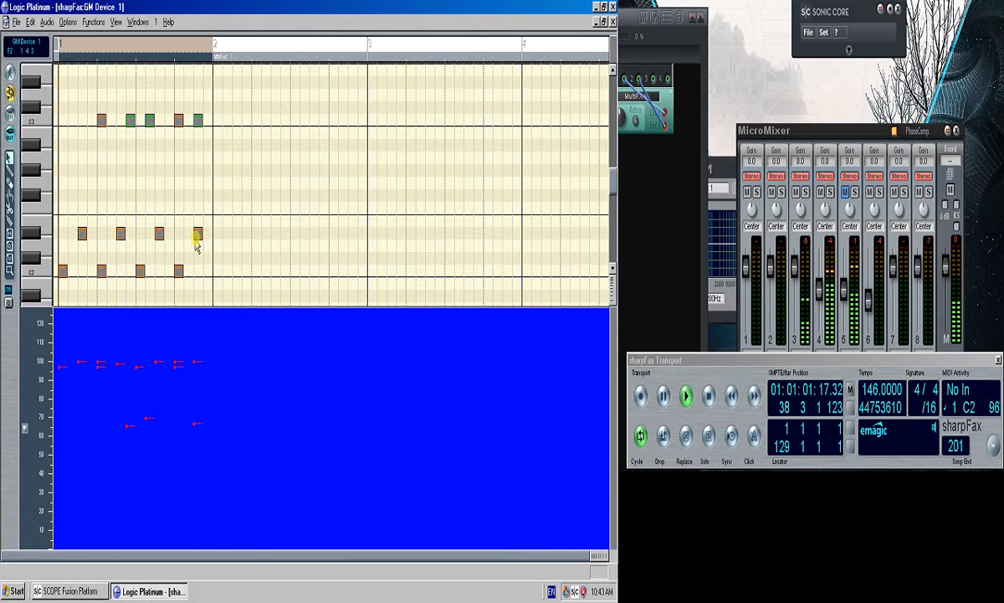
{"action": "left_click", "coordinate": [197, 236]}
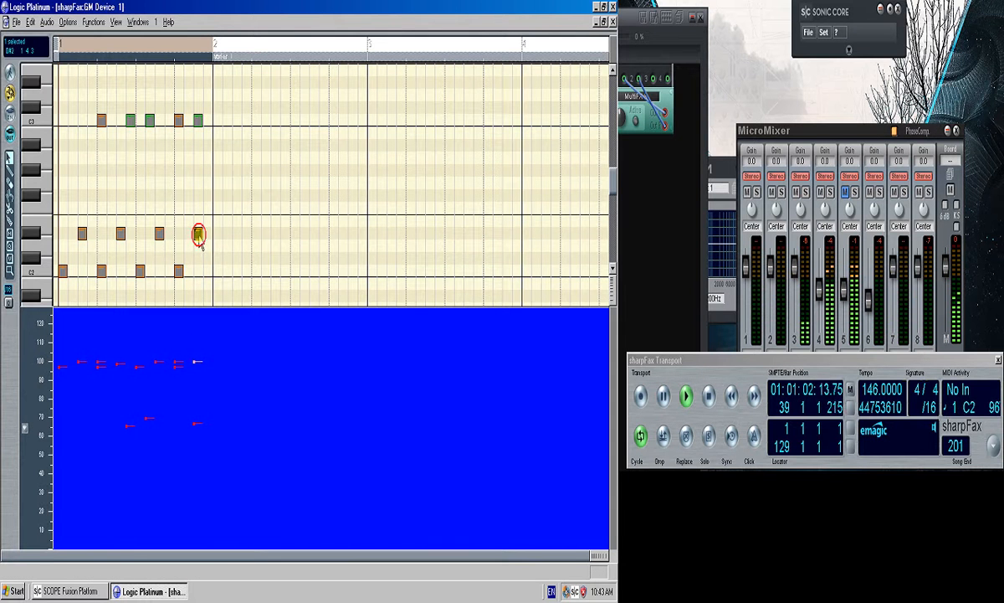
{"action": "left_click", "coordinate": [194, 365]}
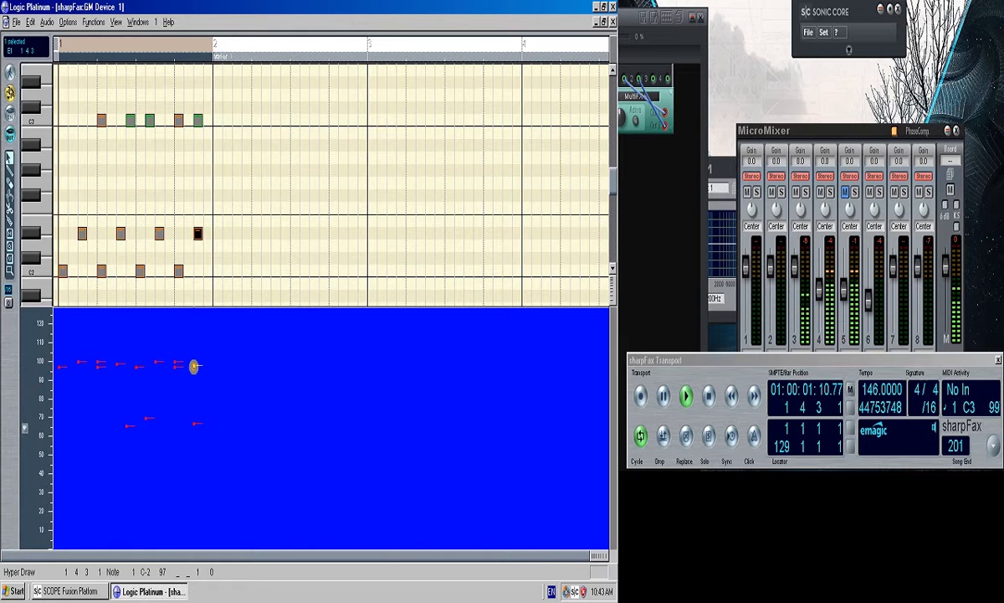
Switch back to SCOPE Fusion Platform and move EmptyModular's polyOut1 module into the empty area below the stereoInsert.
{"action": "left_click", "coordinate": [88, 591]}
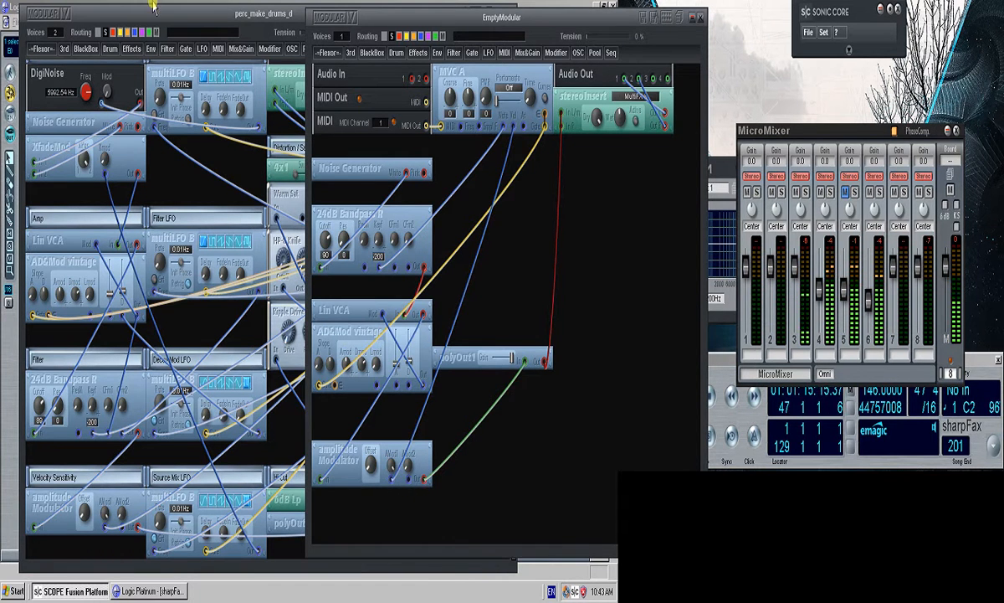
{"action": "left_click", "coordinate": [14, 7]}
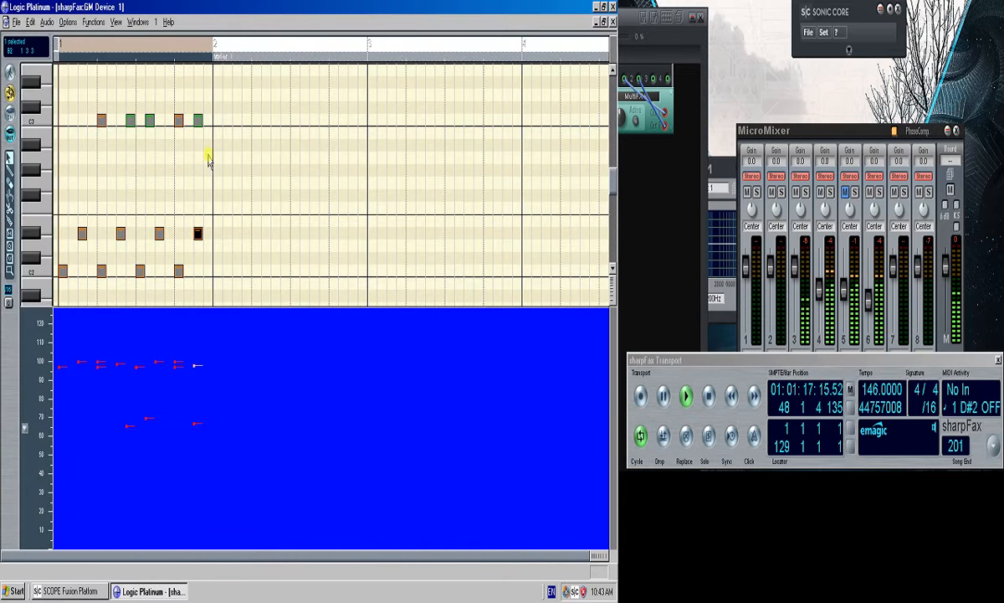
{"action": "left_click", "coordinate": [93, 589]}
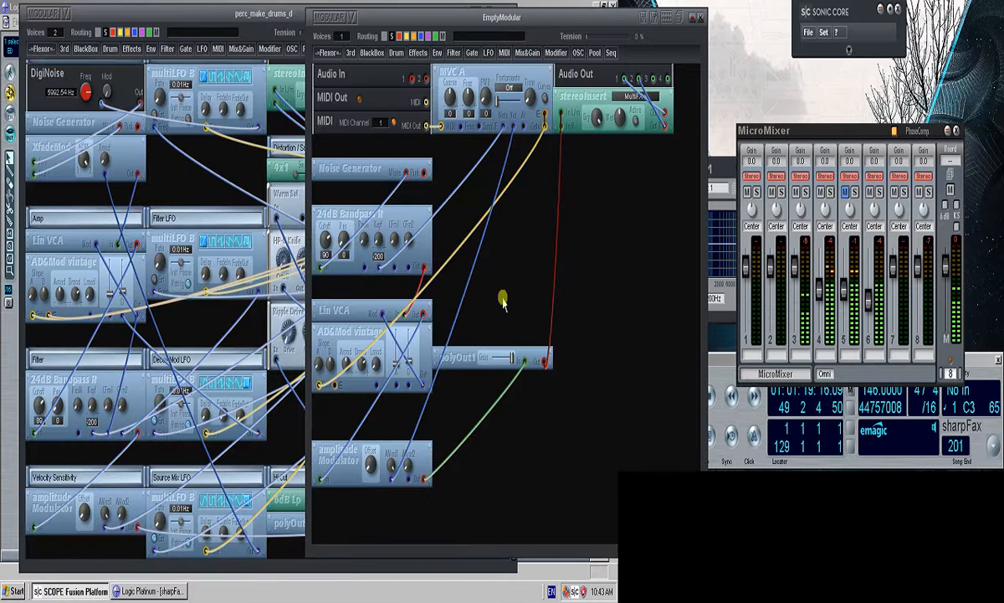
{"action": "left_click_drag", "start_coordinate": [473, 356], "coordinate": [591, 381]}
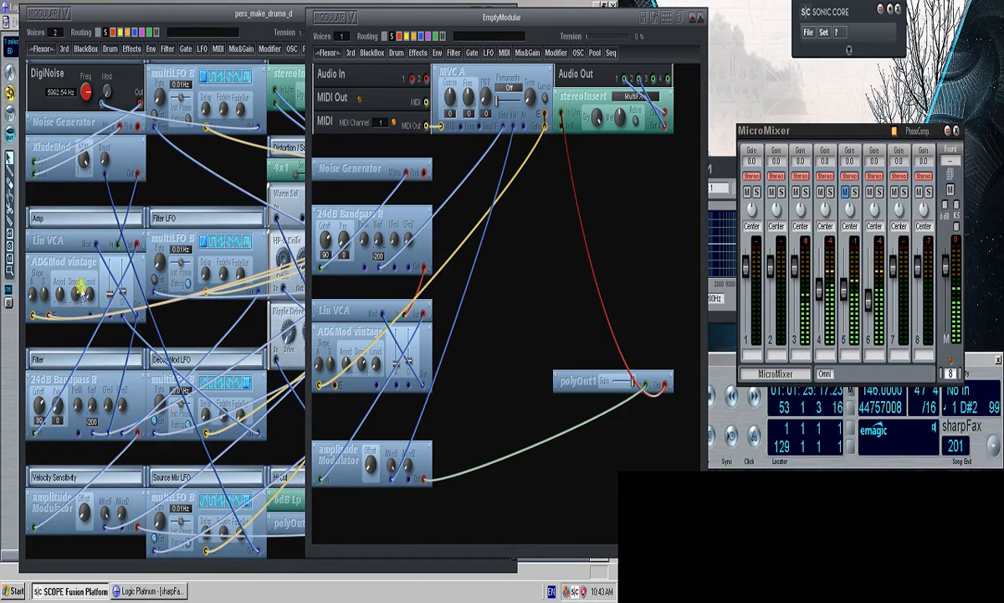
Stop playback in Logic Platinum, and in EmptyModular place polyOut1 between the AD&Mod vintage envelope and the amplitude Modulator.
{"action": "left_click", "coordinate": [190, 591]}
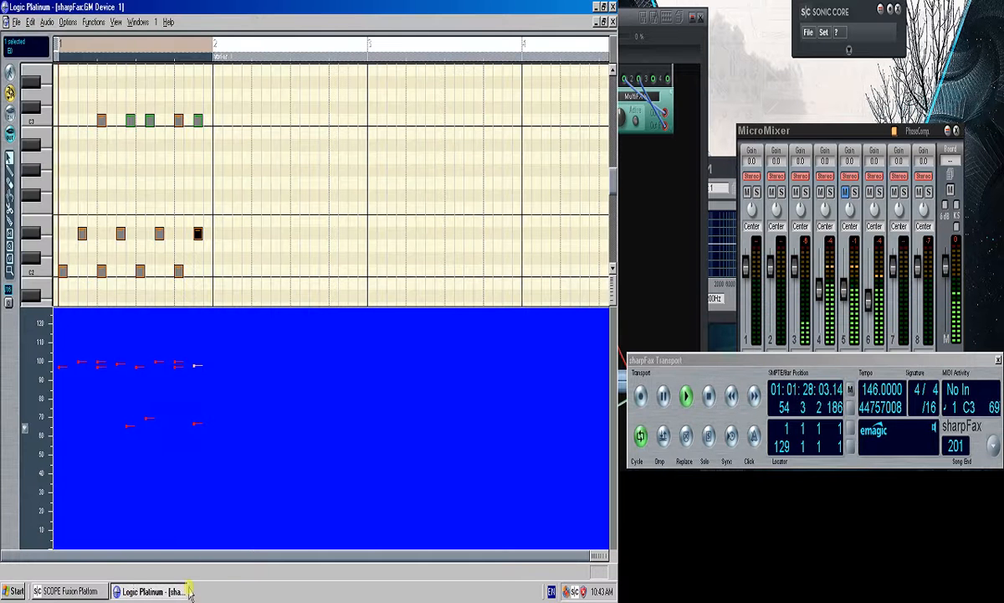
{"action": "left_click", "coordinate": [79, 590]}
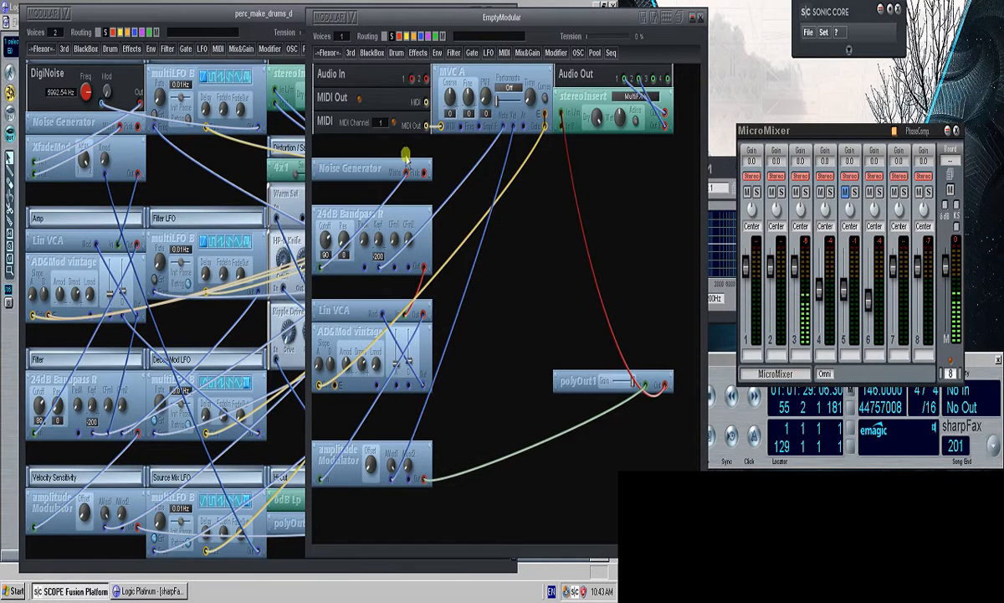
{"action": "left_click_drag", "start_coordinate": [578, 381], "coordinate": [337, 405]}
{"action": "left_click_drag", "start_coordinate": [433, 421], "coordinate": [422, 224]}
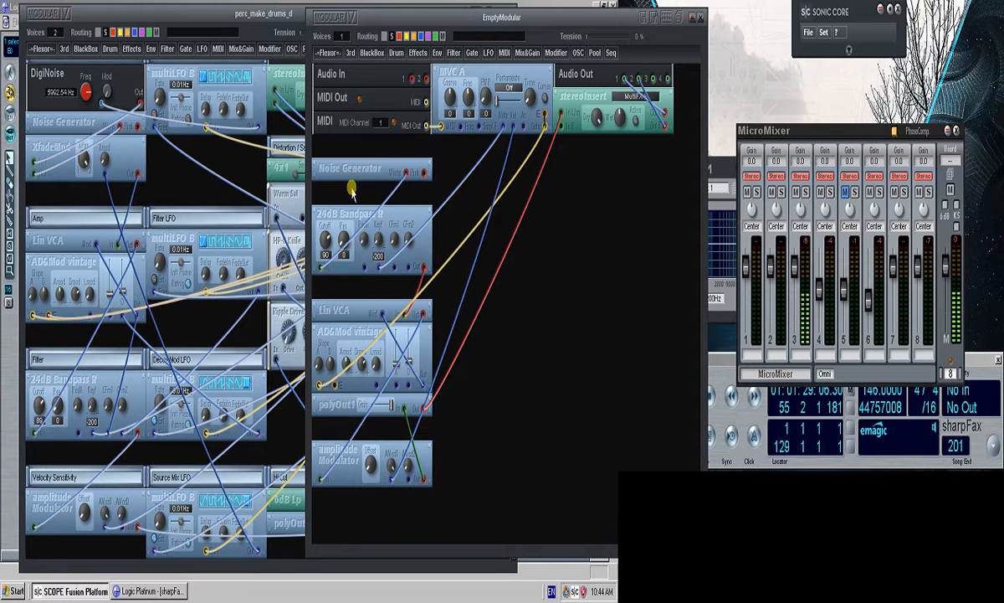
{"action": "left_click", "coordinate": [396, 53]}
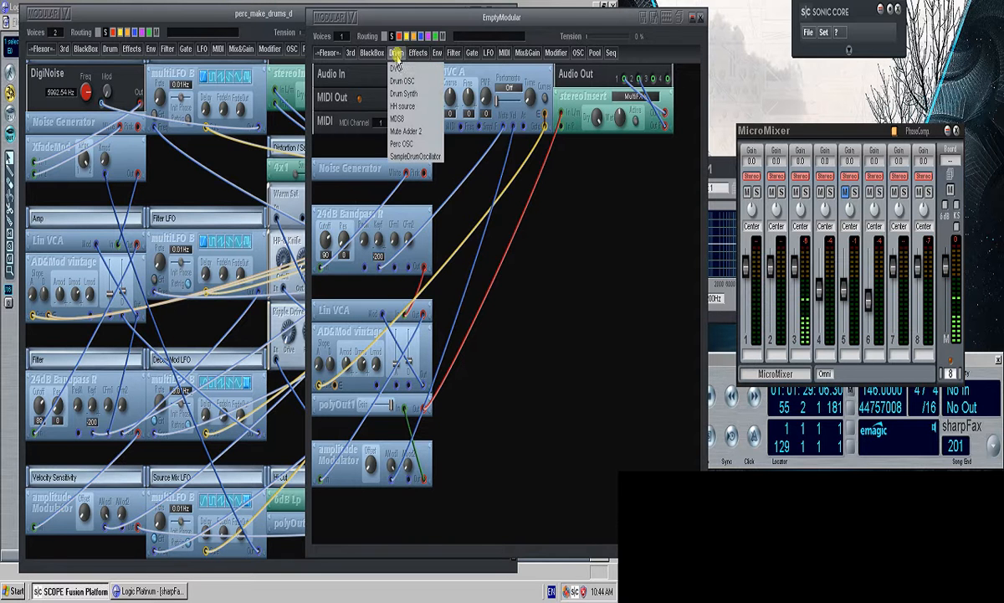
{"action": "left_click", "coordinate": [413, 144]}
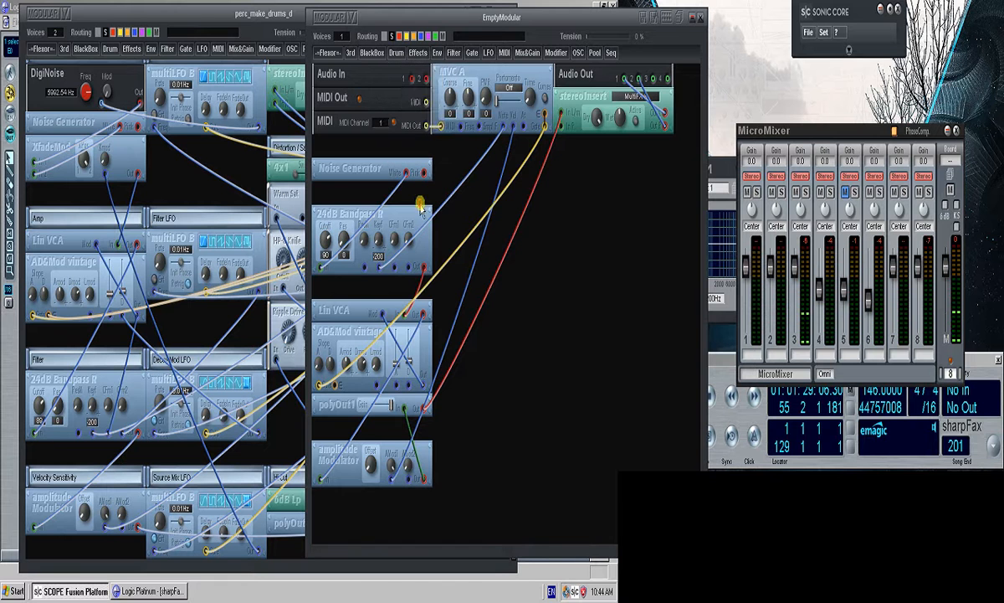
{"action": "left_click", "coordinate": [461, 218]}
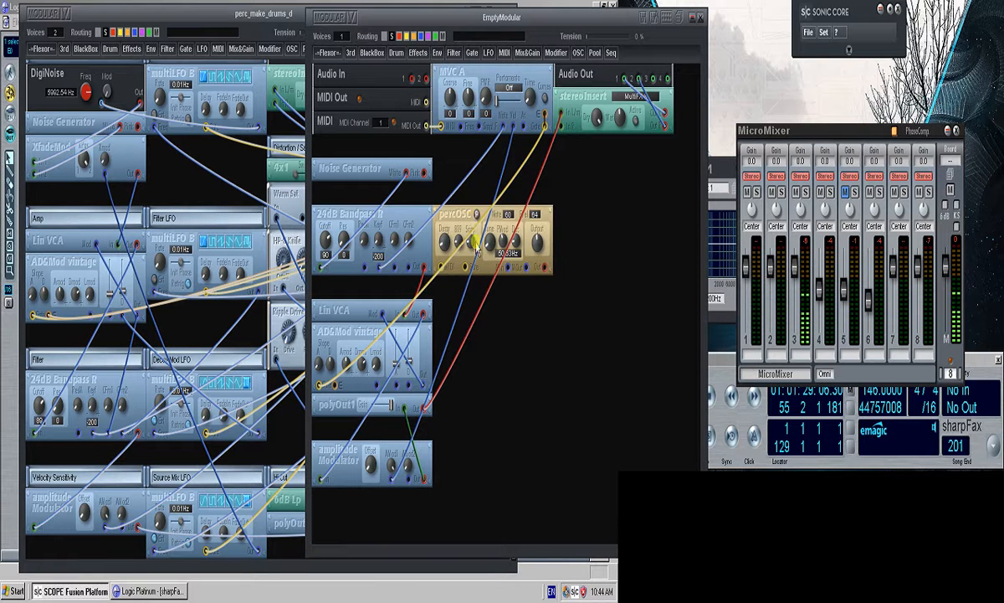
{"action": "right_click", "coordinate": [460, 220]}
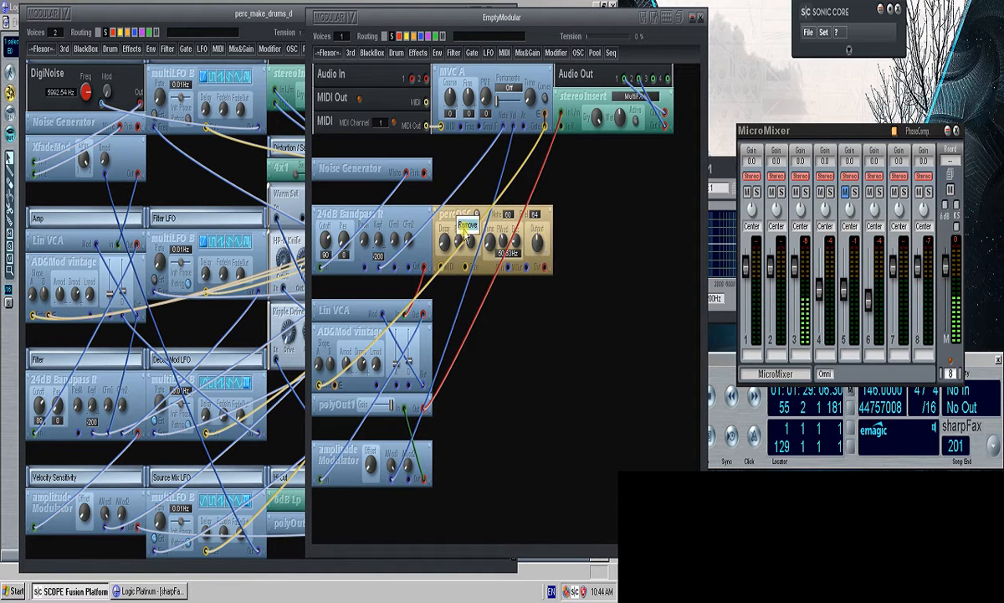
{"action": "left_click", "coordinate": [467, 225]}
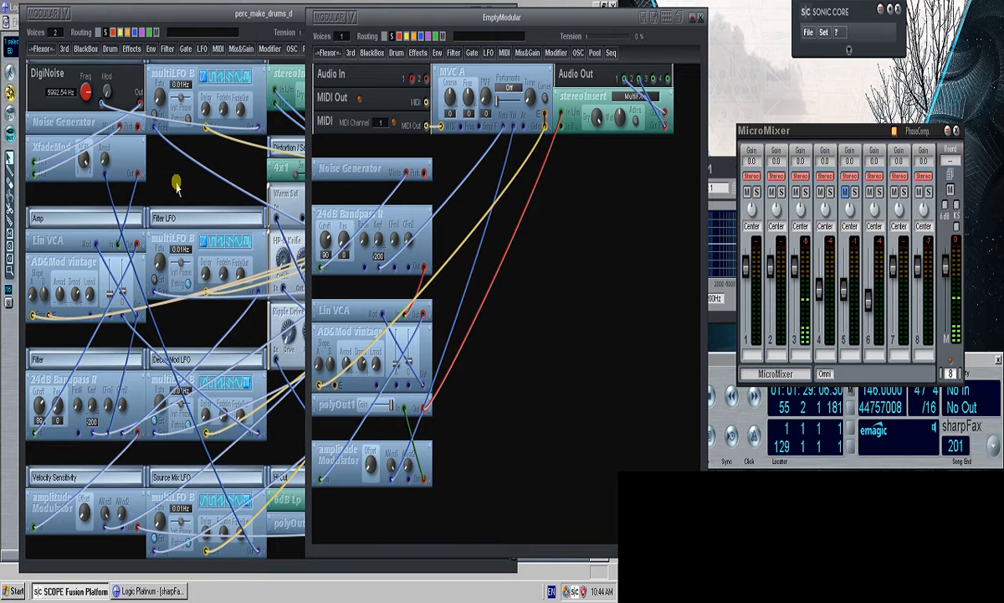
Bring perc_make_drums_d forward for a brief look, move the EmptyModular window aside and close it.
{"action": "left_click", "coordinate": [173, 181]}
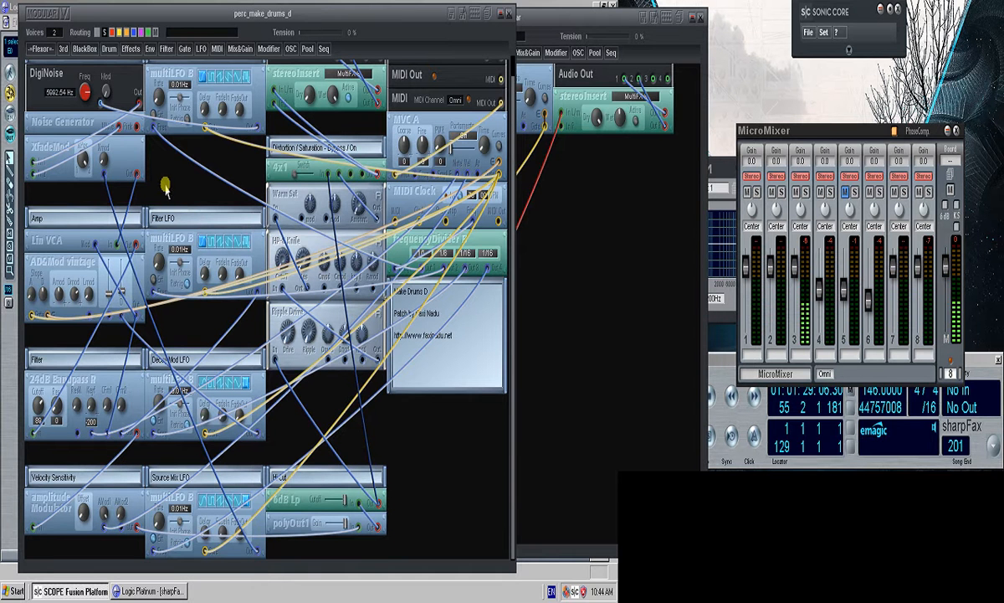
{"action": "scroll", "coordinate": [165, 187], "scroll_direction": "up", "scroll_amount": 1}
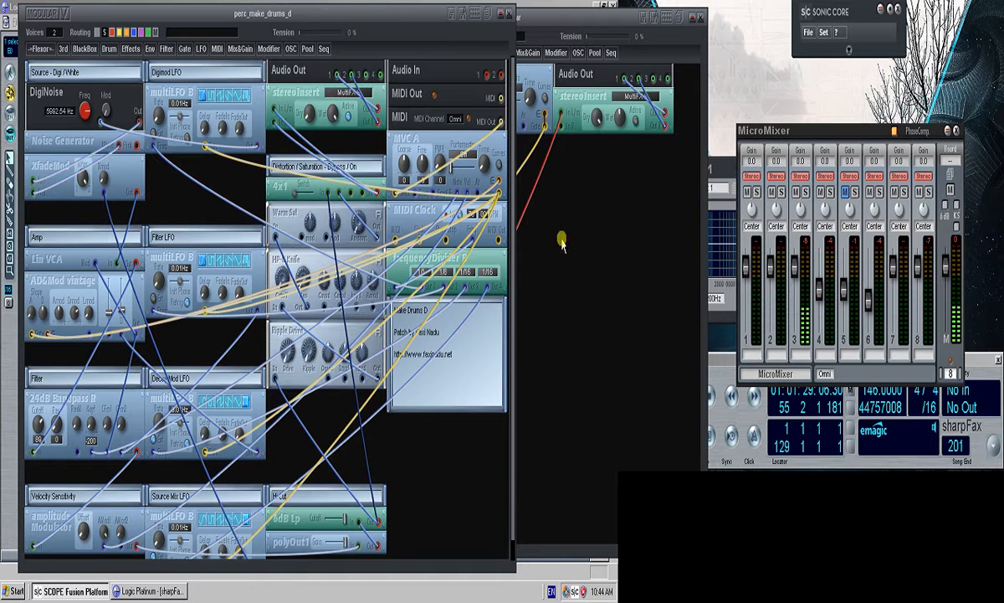
{"action": "left_click_drag", "start_coordinate": [58, 102], "coordinate": [67, 101]}
{"action": "left_click", "coordinate": [523, 238]}
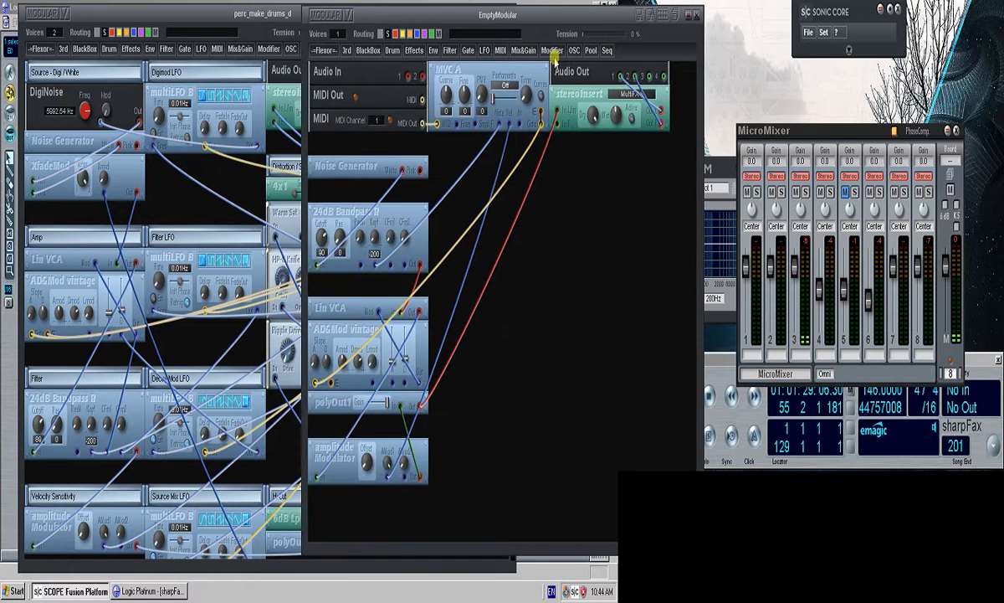
{"action": "left_click_drag", "start_coordinate": [561, 19], "coordinate": [427, 57]}
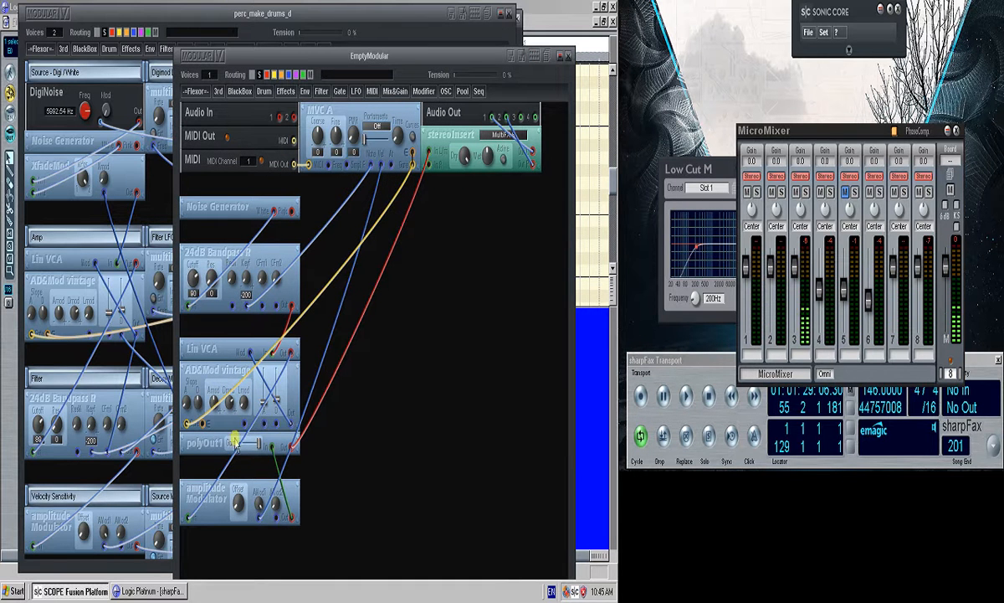
{"action": "left_click", "coordinate": [562, 56]}
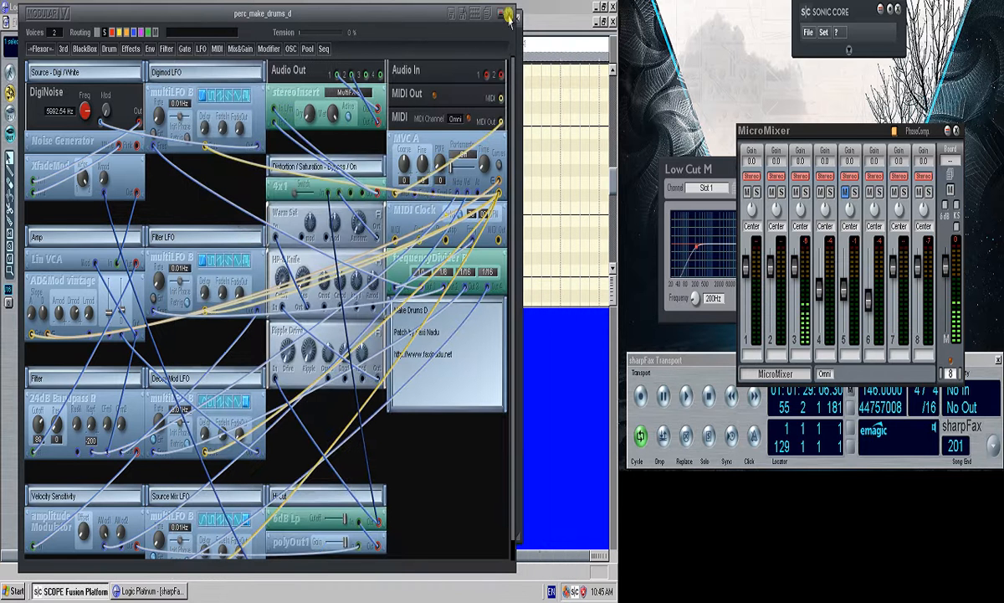
Mute channel 6 and unmute channel 5 in the MicroMixer, and play the part briefly in Logic Platinum.
{"action": "left_click", "coordinate": [868, 193]}
{"action": "left_click", "coordinate": [848, 194]}
{"action": "left_click", "coordinate": [572, 7]}
{"action": "key", "text": "space"}
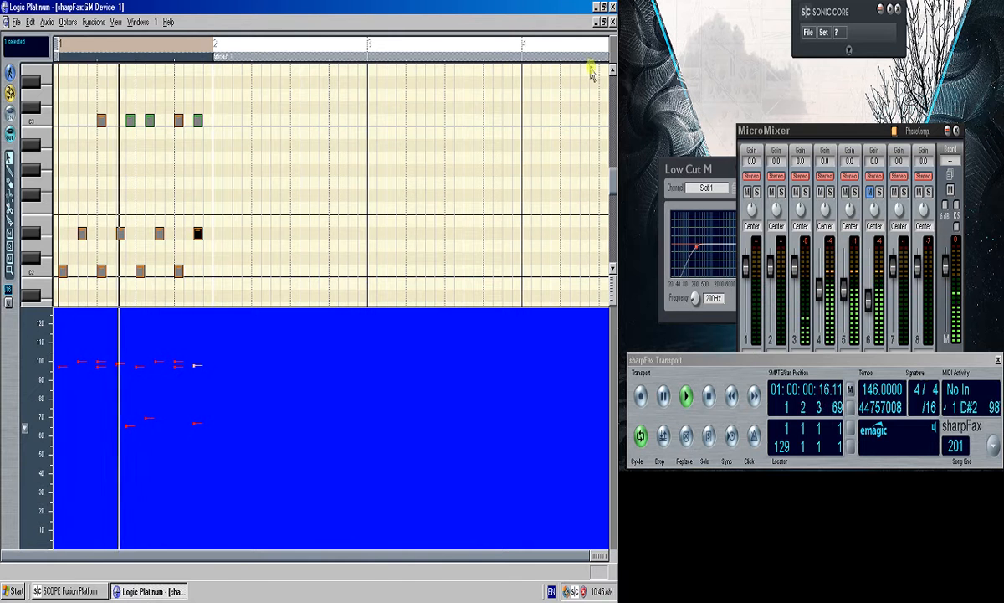
{"action": "left_click", "coordinate": [91, 591]}
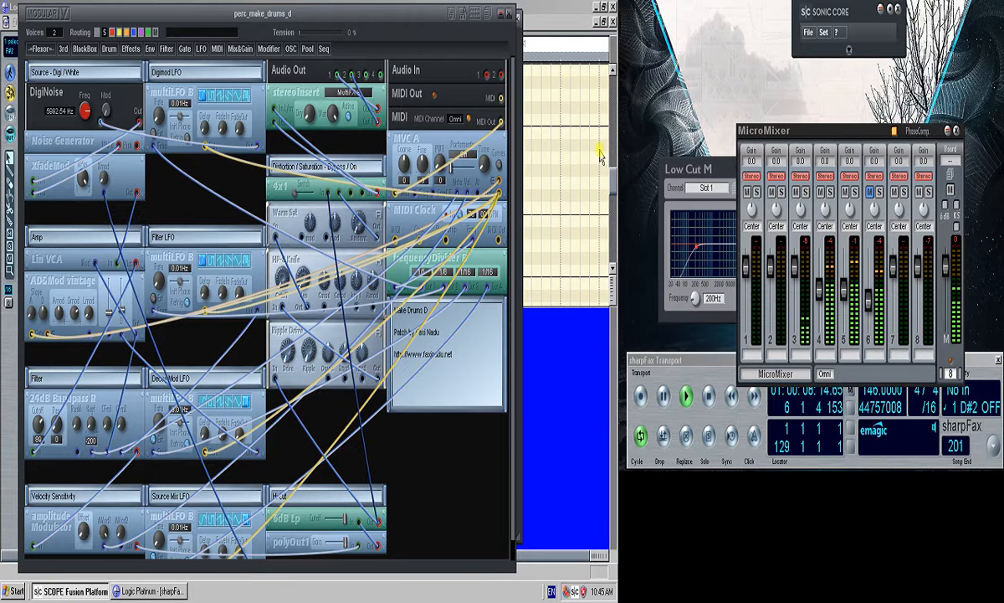
{"action": "left_click", "coordinate": [529, 7]}
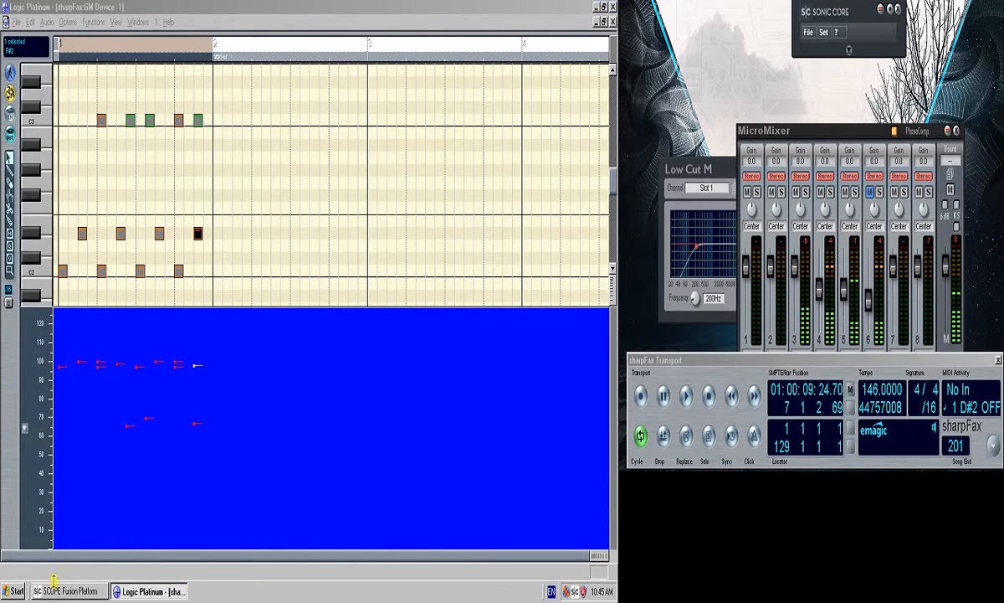
Switch to SCOPE Fusion Platform, hide the cables of perc_make_drums_d to examine its modules, and restore the cables.
{"action": "left_click", "coordinate": [71, 591]}
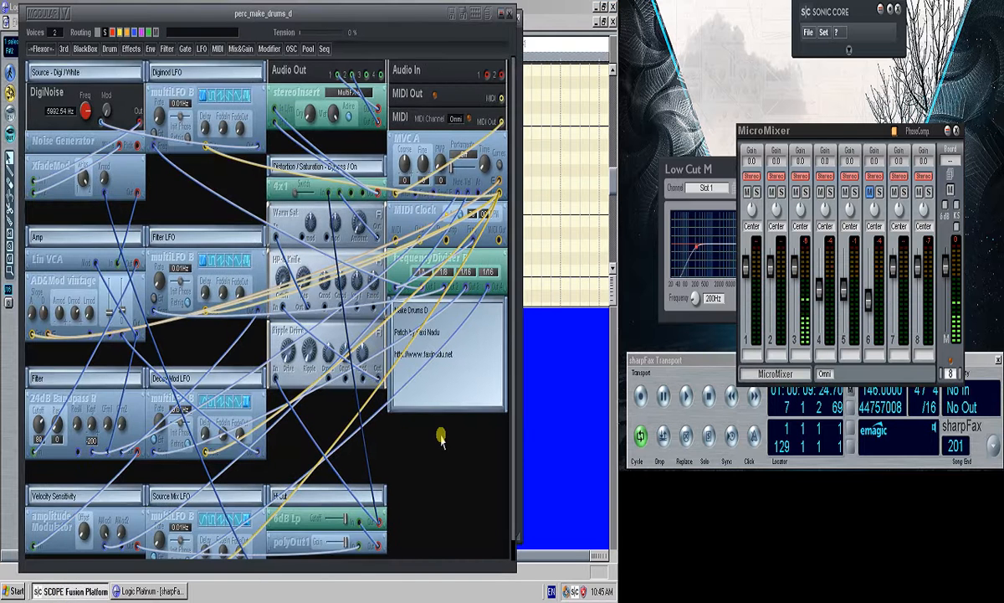
{"action": "scroll", "coordinate": [427, 427], "scroll_direction": "down", "scroll_amount": 1}
{"action": "scroll", "coordinate": [317, 325], "scroll_direction": "up", "scroll_amount": 1}
{"action": "left_click", "coordinate": [98, 32]}
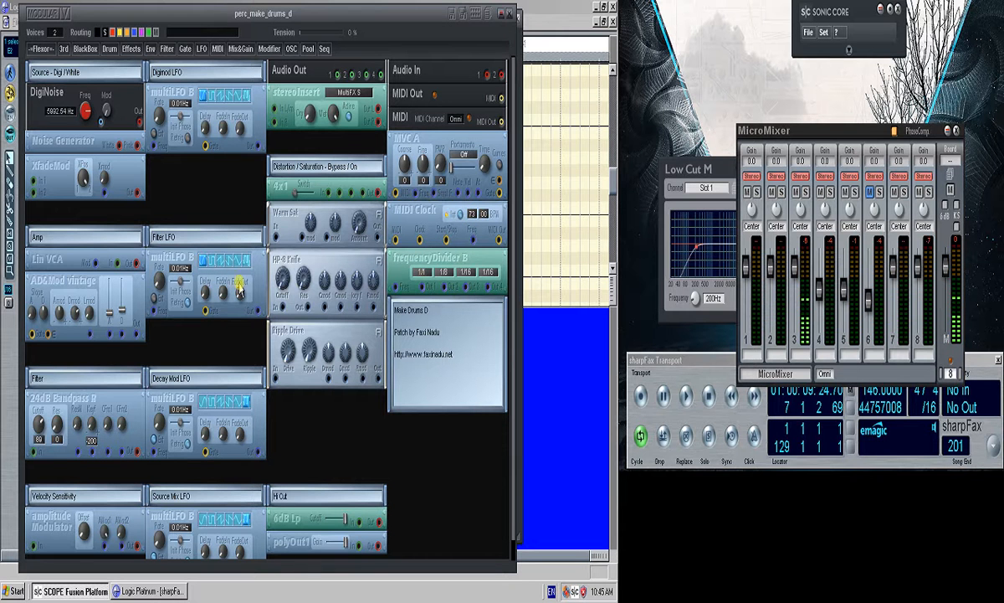
{"action": "scroll", "coordinate": [299, 444], "scroll_direction": "down", "scroll_amount": 1}
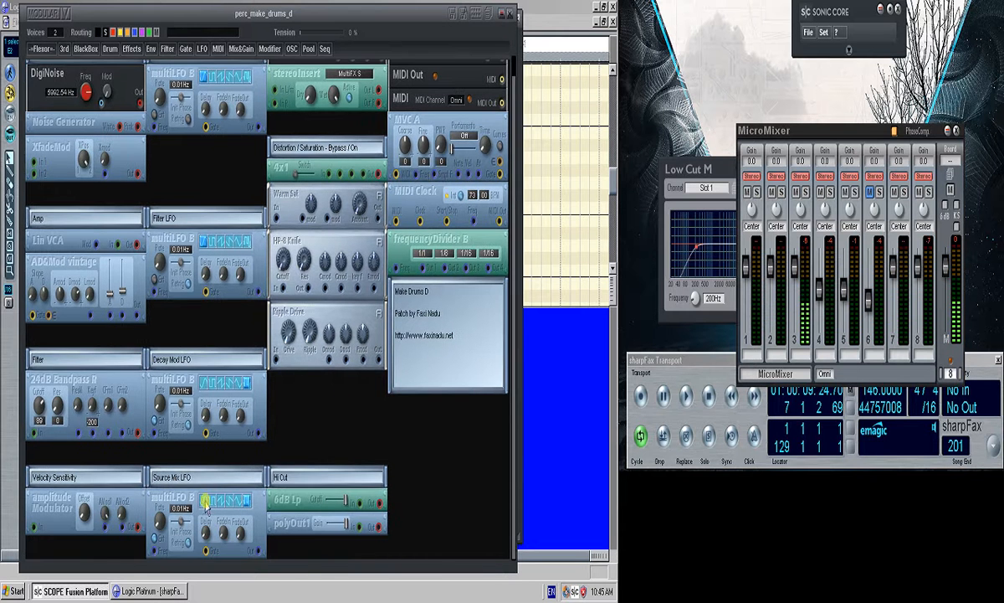
{"action": "scroll", "coordinate": [209, 201], "scroll_direction": "up", "scroll_amount": 1}
{"action": "scroll", "coordinate": [189, 310], "scroll_direction": "down", "scroll_amount": 1}
{"action": "scroll", "coordinate": [261, 50], "scroll_direction": "up", "scroll_amount": 1}
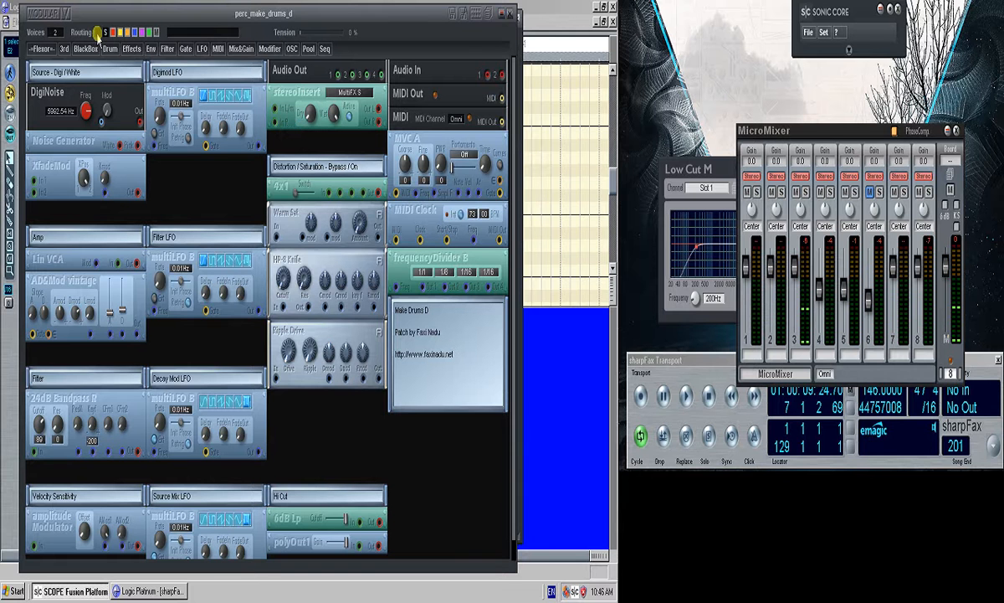
{"action": "left_click", "coordinate": [94, 34]}
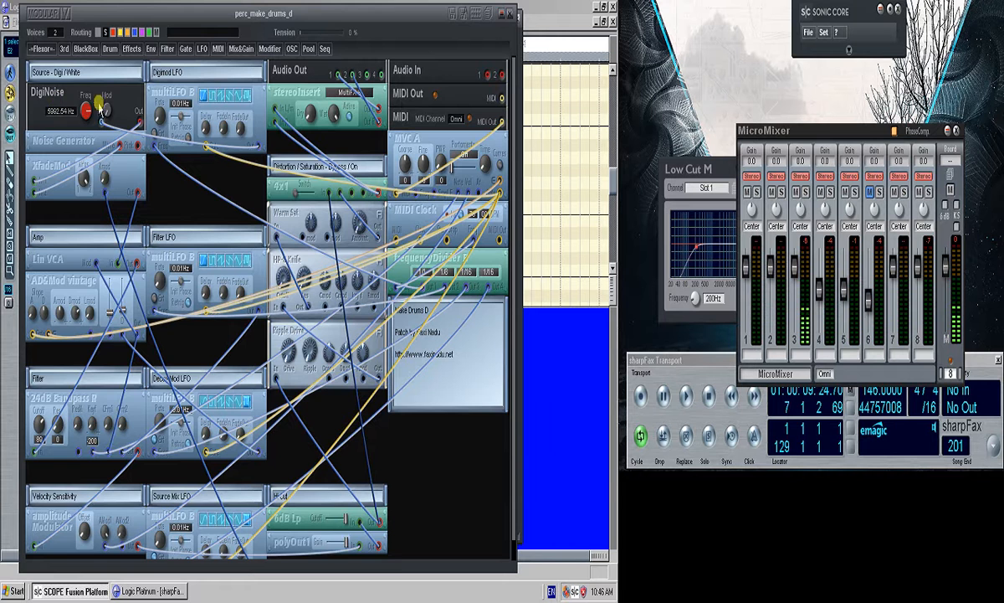
Play the part in Logic Platinum while lowering DigiNoise's frequency to about 790 Hz in perc_make_drums_d, and stop playback.
{"action": "left_click", "coordinate": [509, 13]}
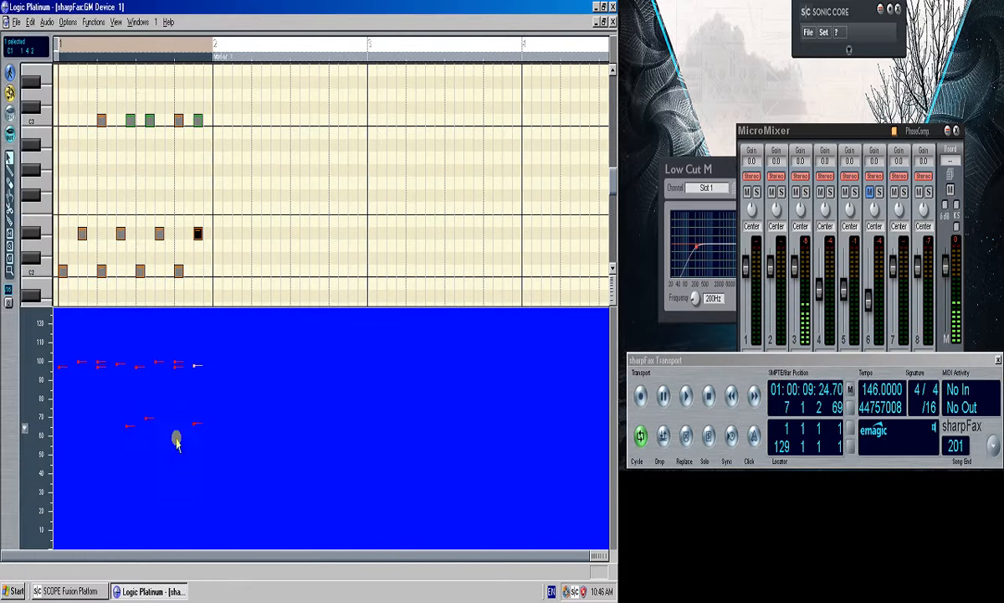
{"action": "key", "text": "space"}
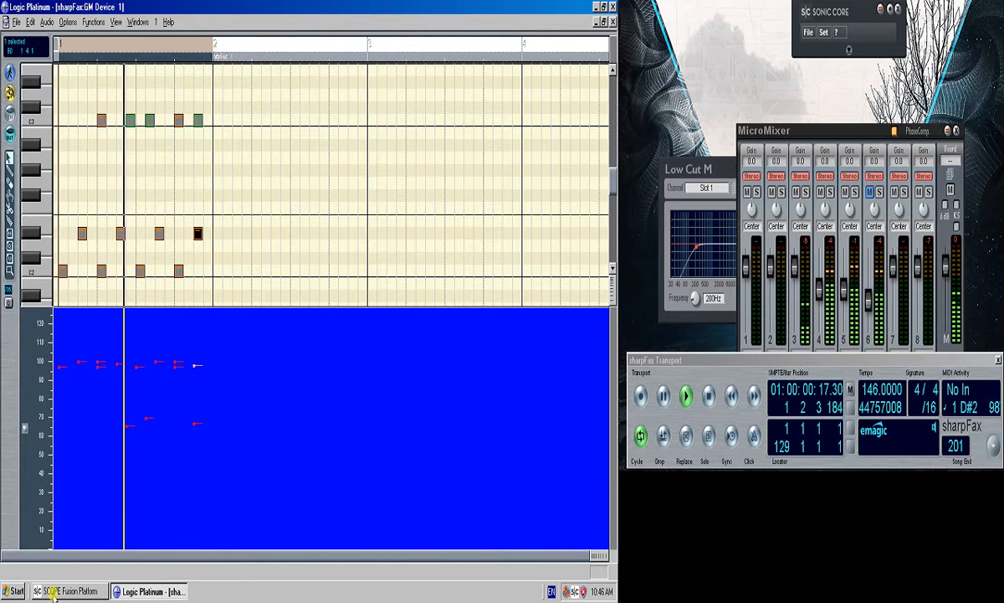
{"action": "left_click", "coordinate": [67, 591]}
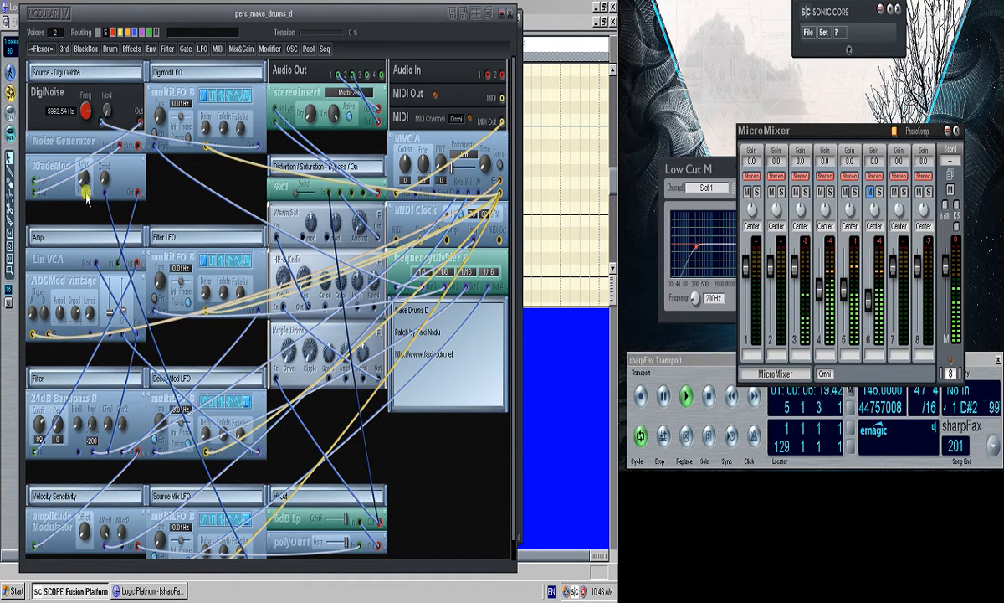
{"action": "left_click_drag", "start_coordinate": [86, 109], "coordinate": [81, 85]}
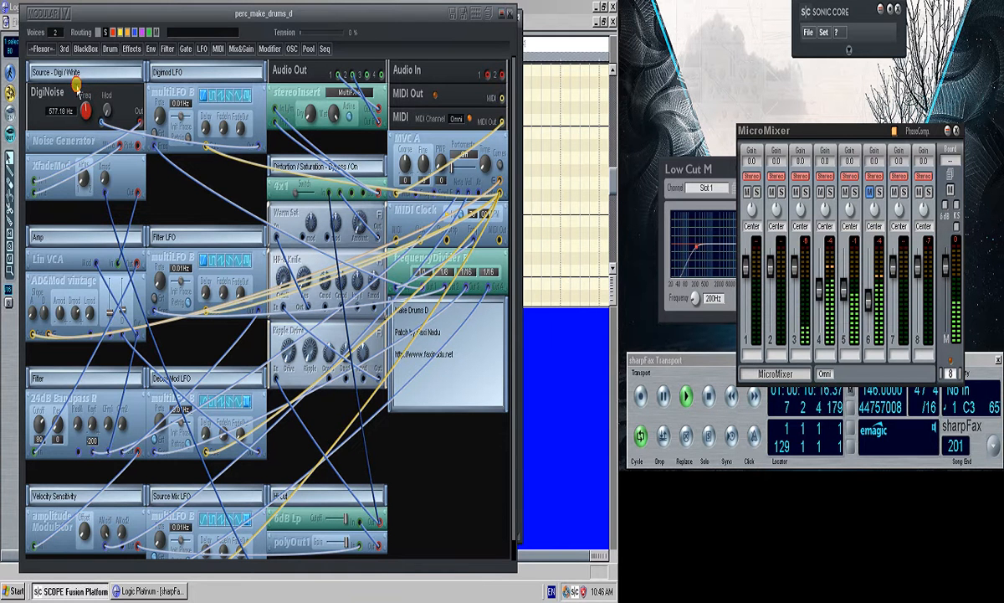
{"action": "mouse_move", "coordinate": [80, 86]}
{"action": "left_mouse_down"}
{"action": "mouse_move", "coordinate": [88, 102]}
{"action": "mouse_move", "coordinate": [74, 68]}
{"action": "left_mouse_up"}
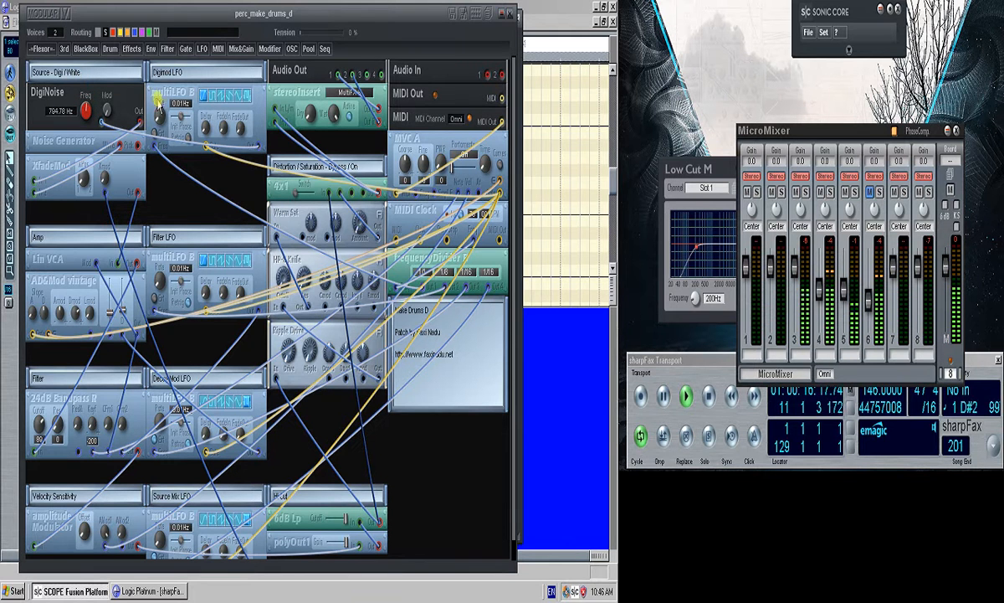
{"action": "left_click_drag", "start_coordinate": [158, 100], "coordinate": [157, 94]}
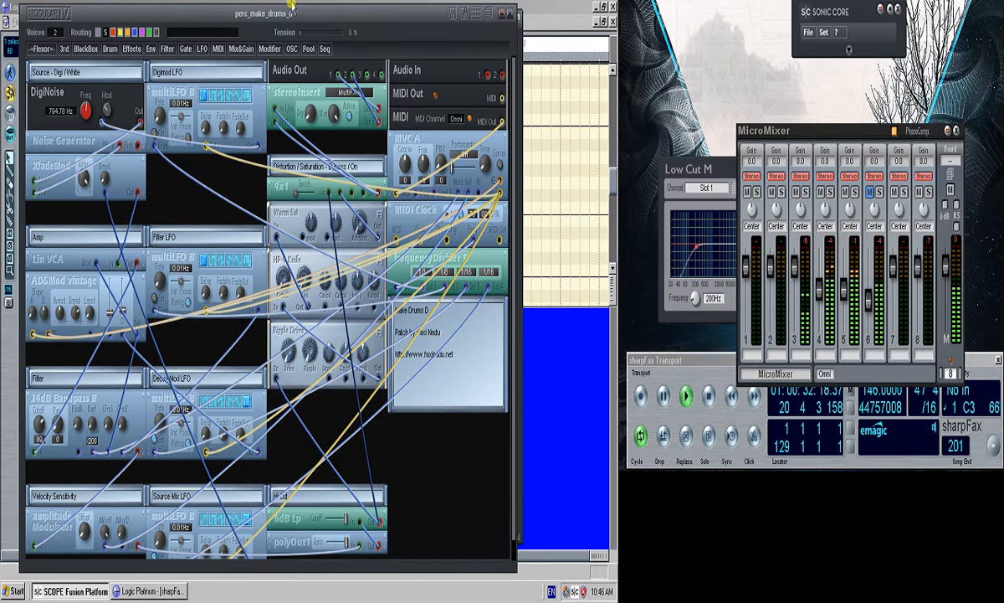
{"action": "left_click", "coordinate": [126, 591]}
{"action": "left_click", "coordinate": [94, 591]}
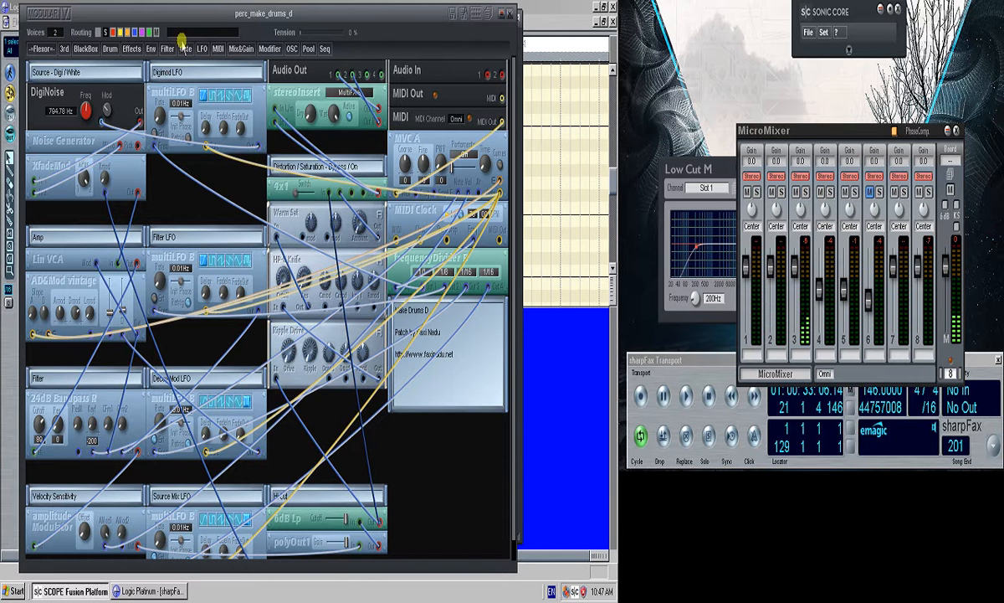
Show only the cables of the multiLFO B under Decay Mod LFO, and nudge AD&Mod vintage's second slider.
{"action": "left_click", "coordinate": [103, 31]}
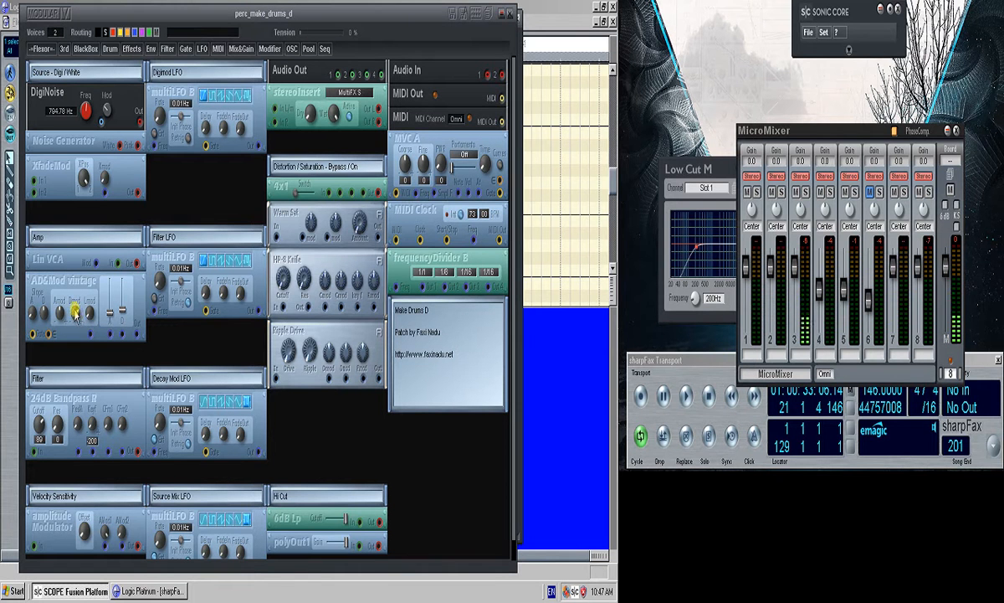
{"action": "left_click", "coordinate": [106, 34]}
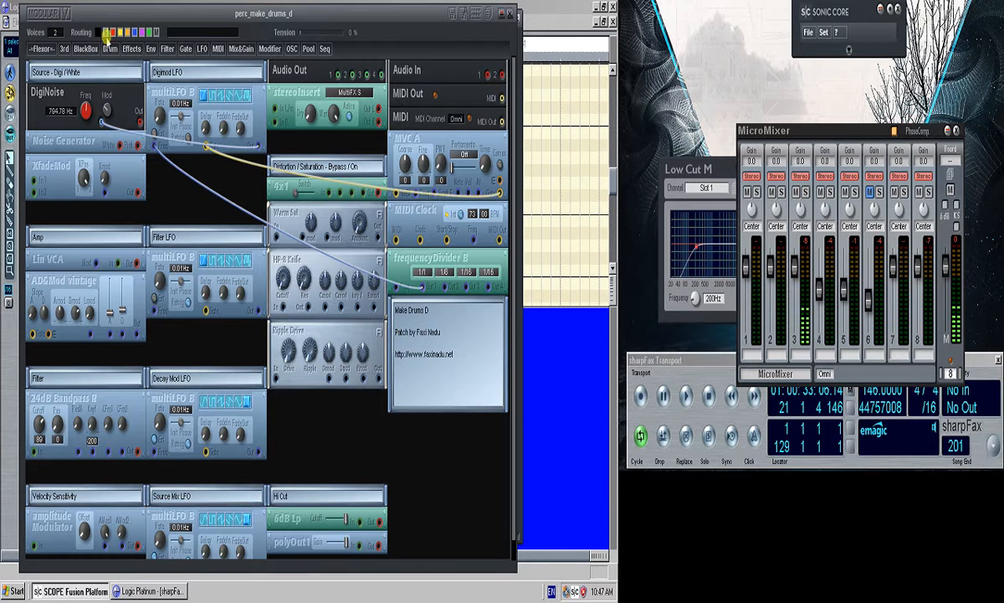
{"action": "left_click", "coordinate": [162, 402]}
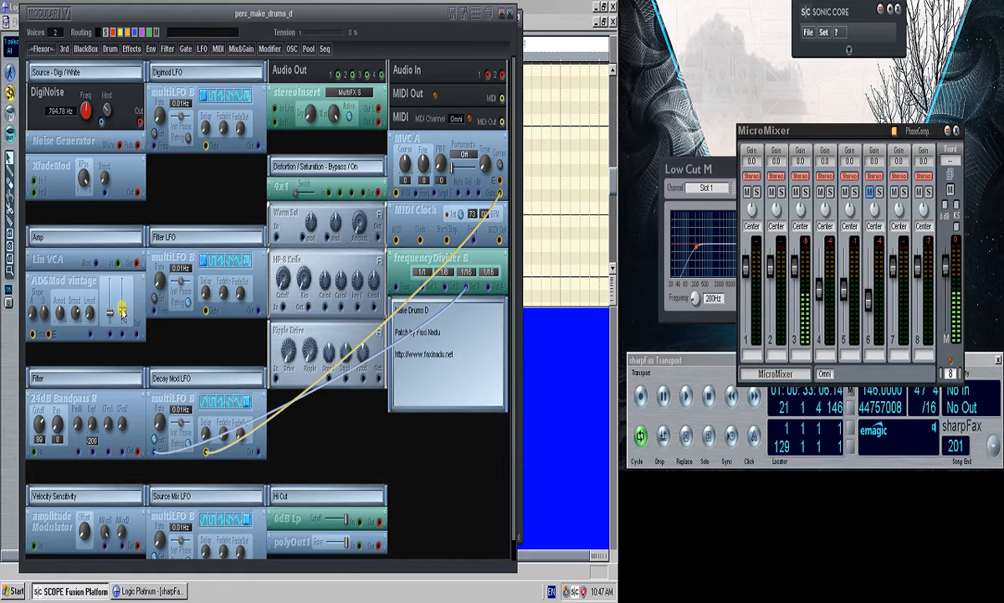
{"action": "left_click_drag", "start_coordinate": [122, 312], "coordinate": [123, 316]}
In Logic Platinum, close the note editor, solo GM Device 1 on track 39 and start playback.
{"action": "left_click", "coordinate": [513, 12]}
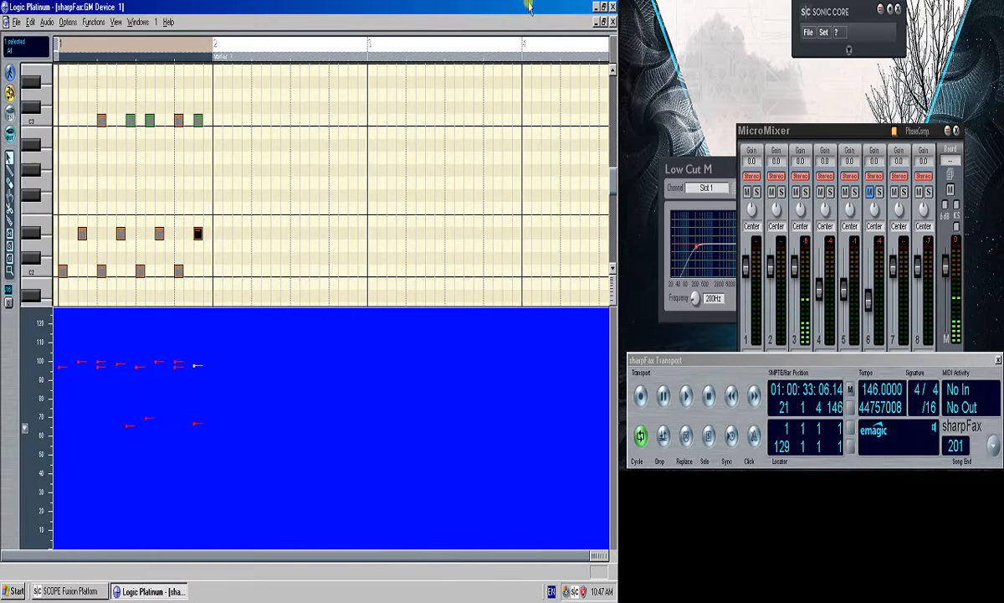
{"action": "left_click", "coordinate": [611, 21]}
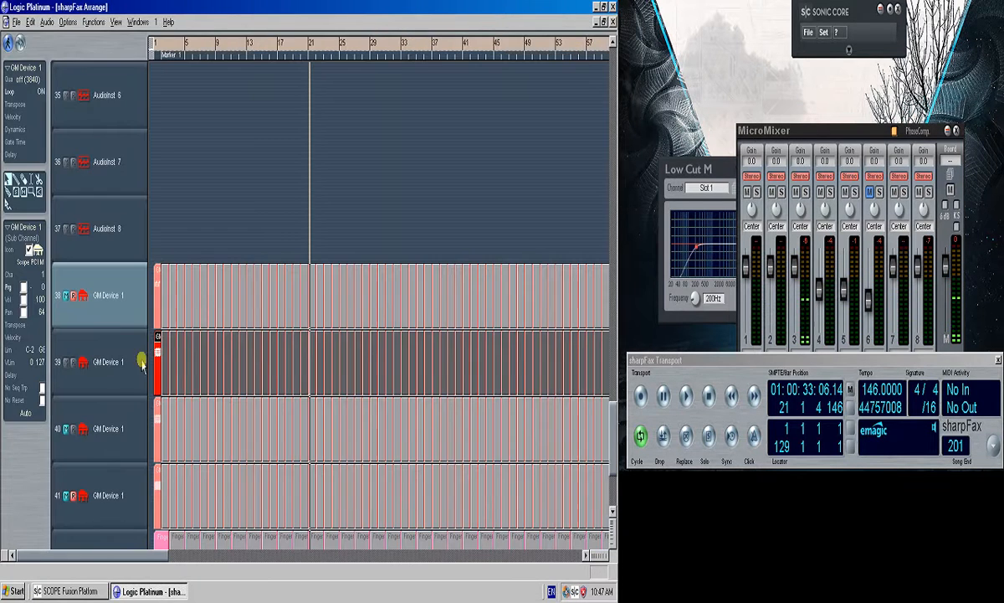
{"action": "key", "text": "s"}
{"action": "key", "text": "space"}
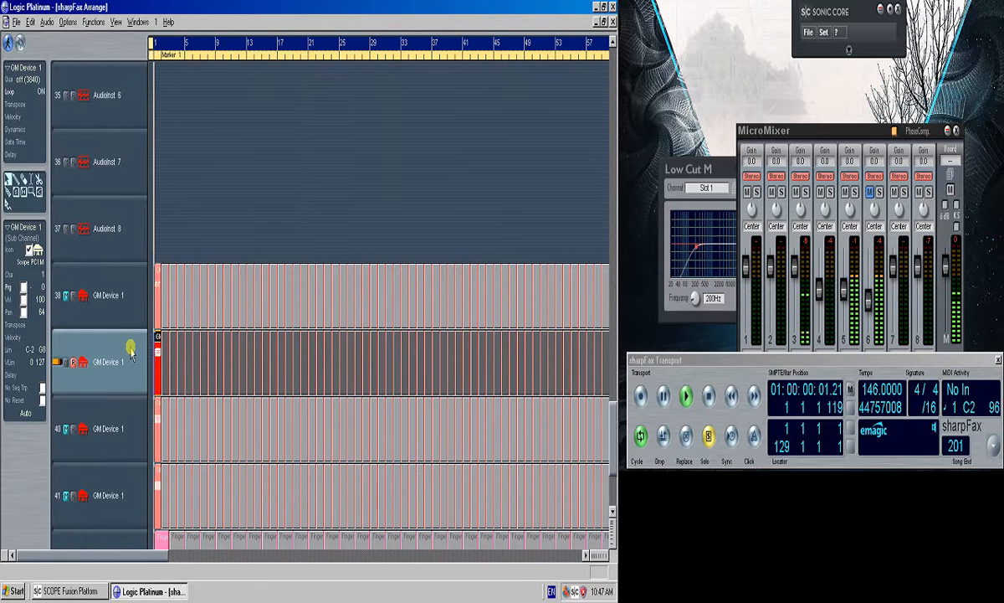
Back in SCOPE Fusion Platform, adjust AD&Mod vintage's Dmod knob slightly and lower DigiNoise's frequency to about 39 Hz.
{"action": "left_click", "coordinate": [102, 592]}
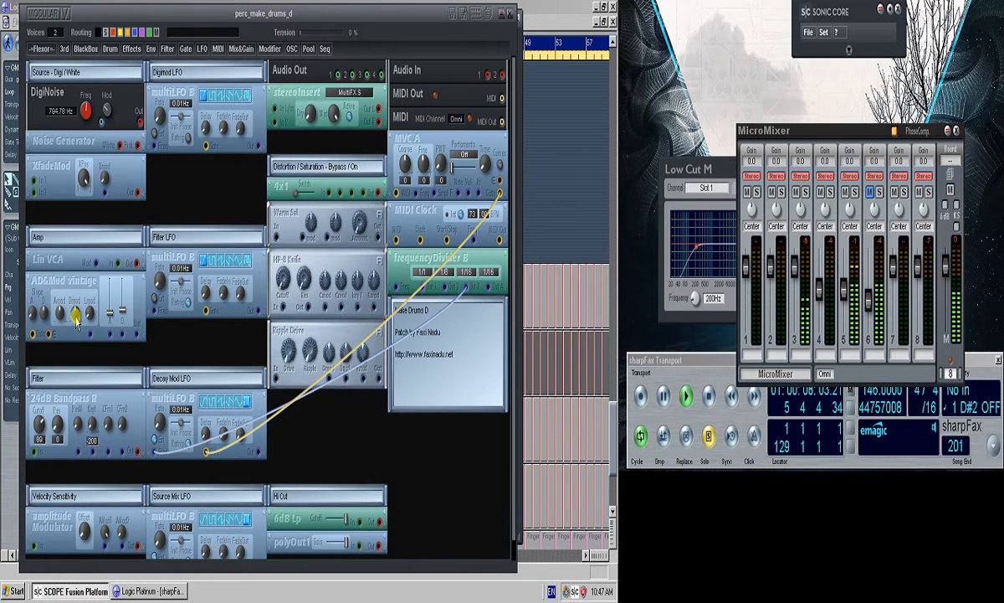
{"action": "left_click_drag", "start_coordinate": [77, 324], "coordinate": [78, 316]}
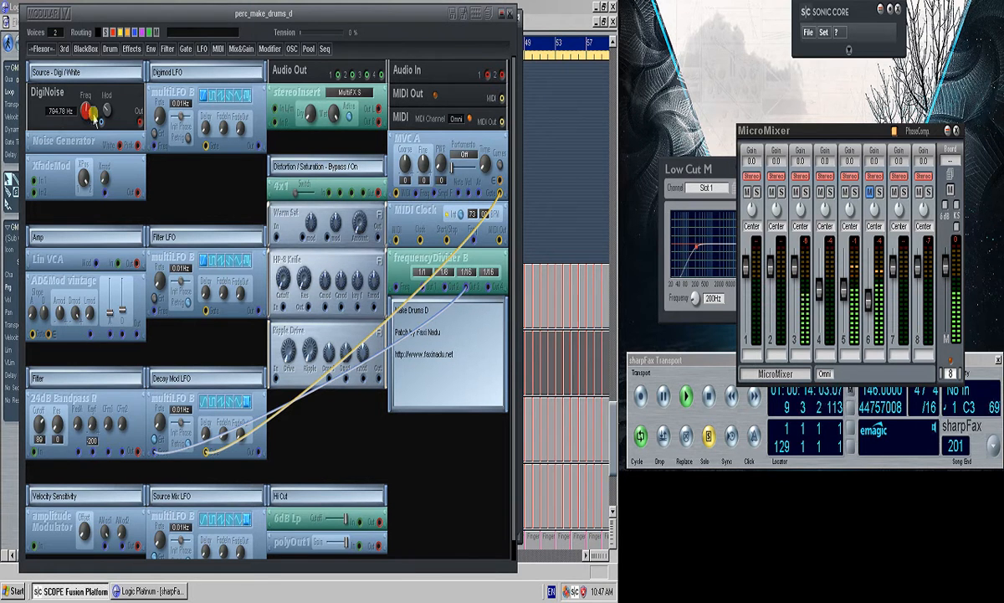
{"action": "left_click", "coordinate": [57, 239]}
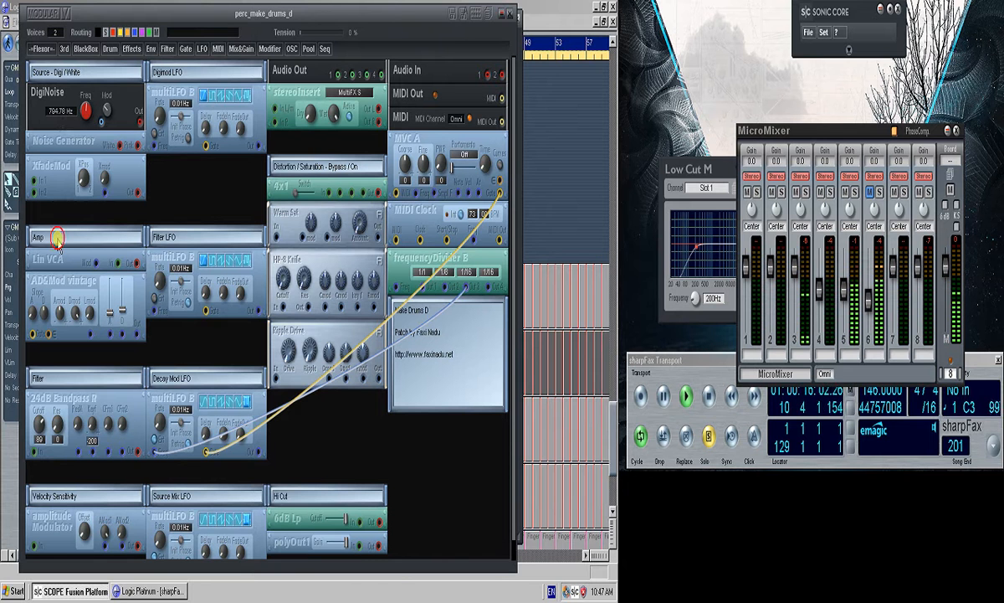
{"action": "left_click_drag", "start_coordinate": [86, 107], "coordinate": [56, 98]}
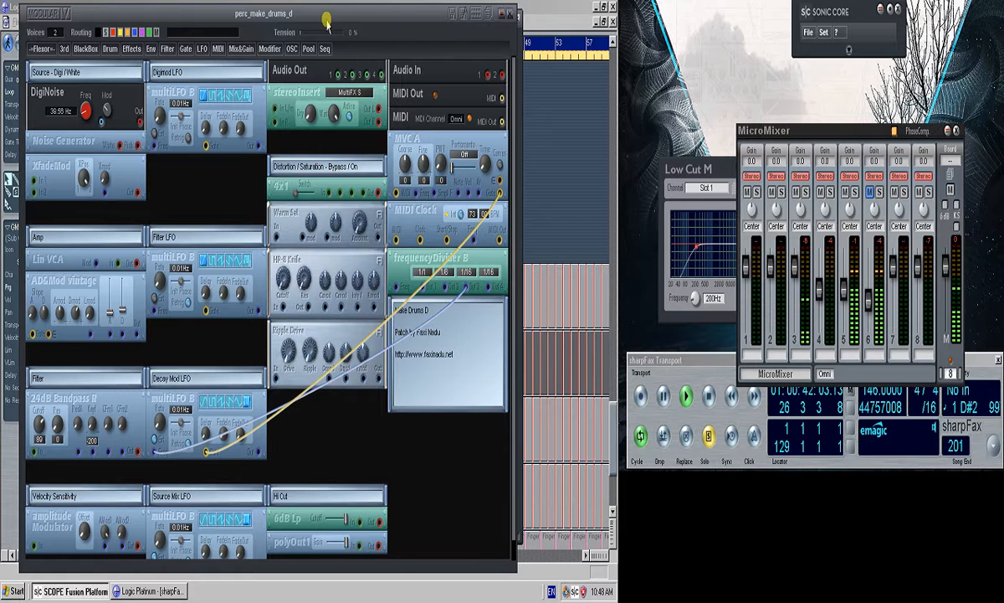
Replay the part from Logic Platinum, show all cables in perc_make_drums_d in SCOPE Fusion Platform, and stop playback.
{"action": "left_click", "coordinate": [544, 7]}
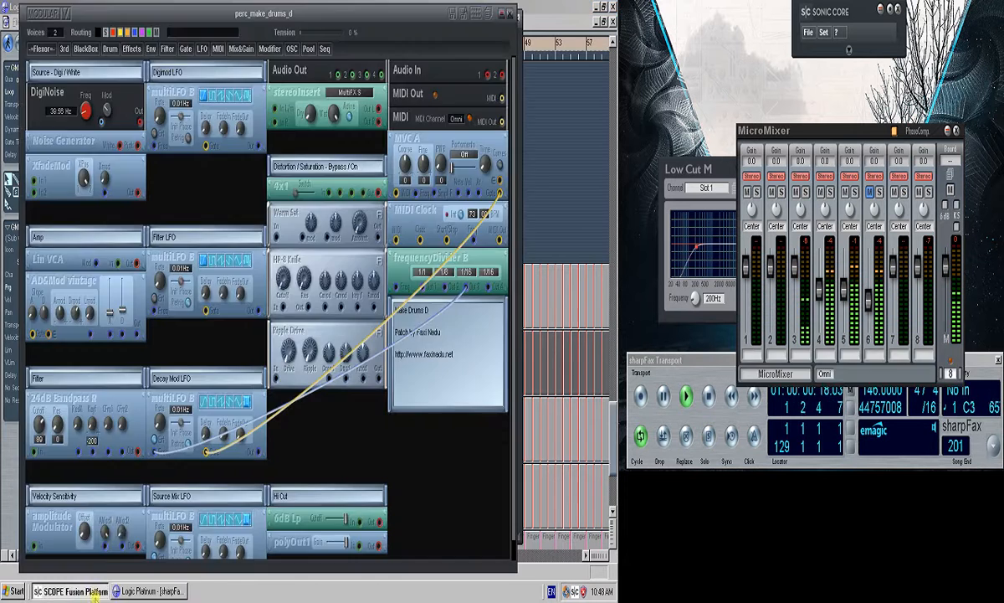
{"action": "left_click", "coordinate": [67, 591]}
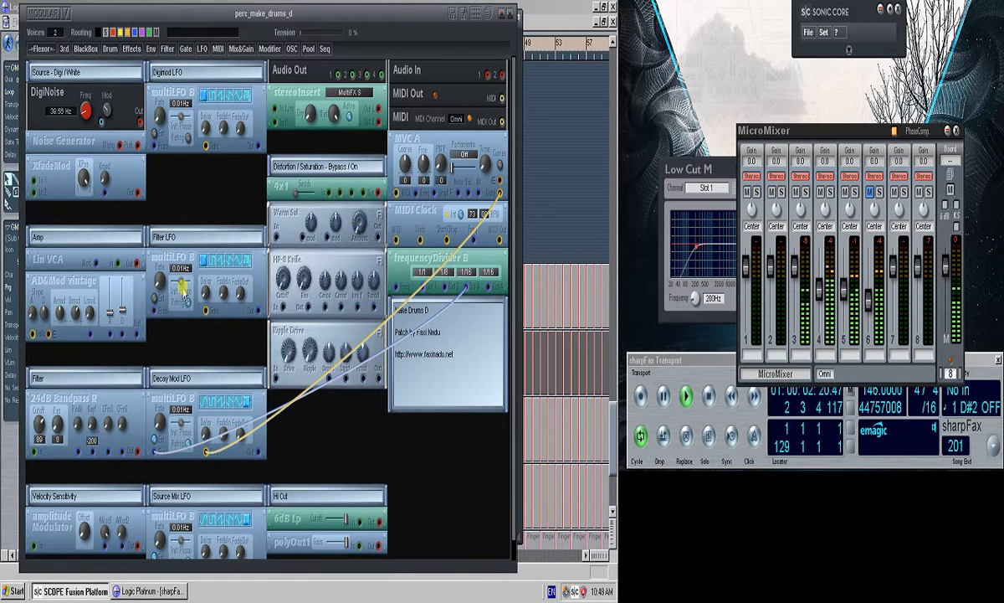
{"action": "left_click", "coordinate": [98, 33]}
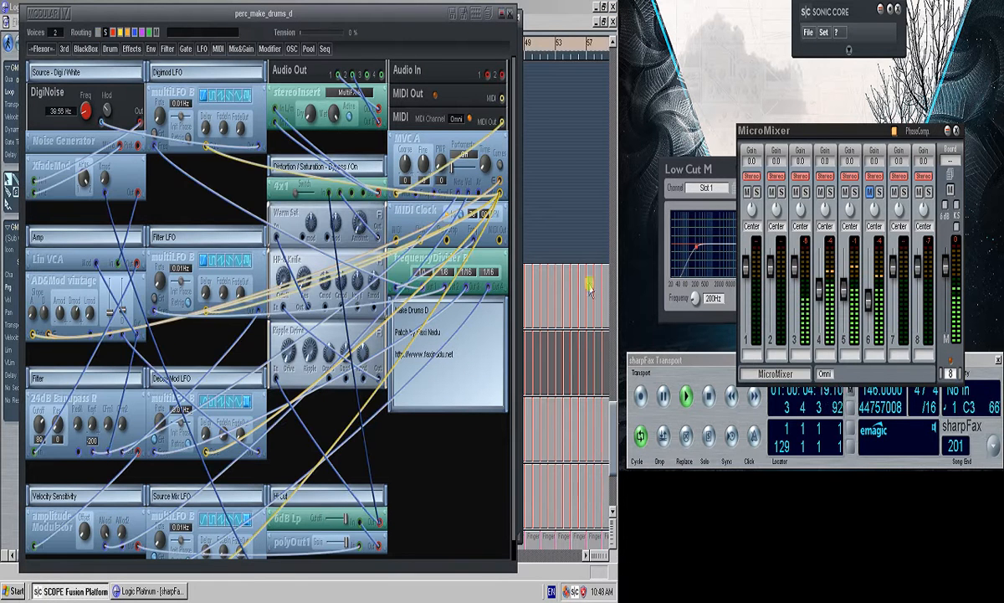
{"action": "left_click", "coordinate": [551, 7]}
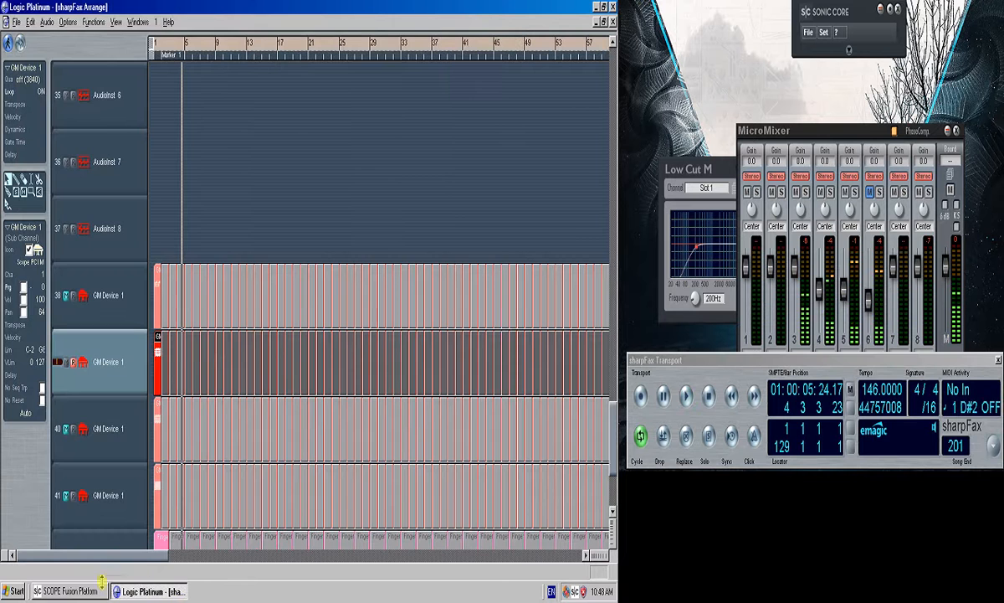
Return to SCOPE Fusion Platform and examine the source, amp, filter, velocity and distortion modules of perc_make_drums_d with their cables.
{"action": "left_click", "coordinate": [67, 591]}
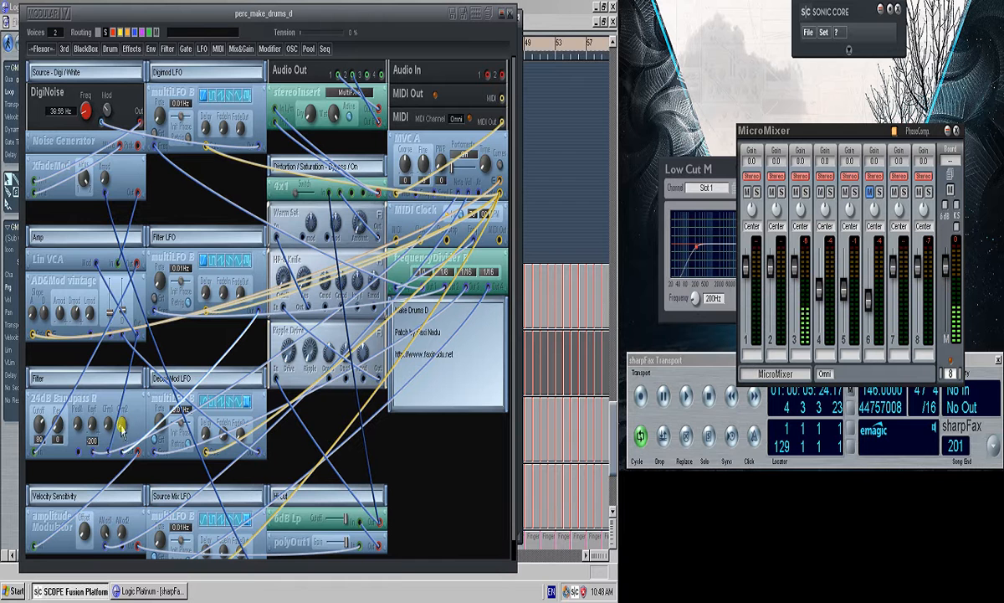
{"action": "scroll", "coordinate": [295, 452], "scroll_direction": "down", "scroll_amount": 1}
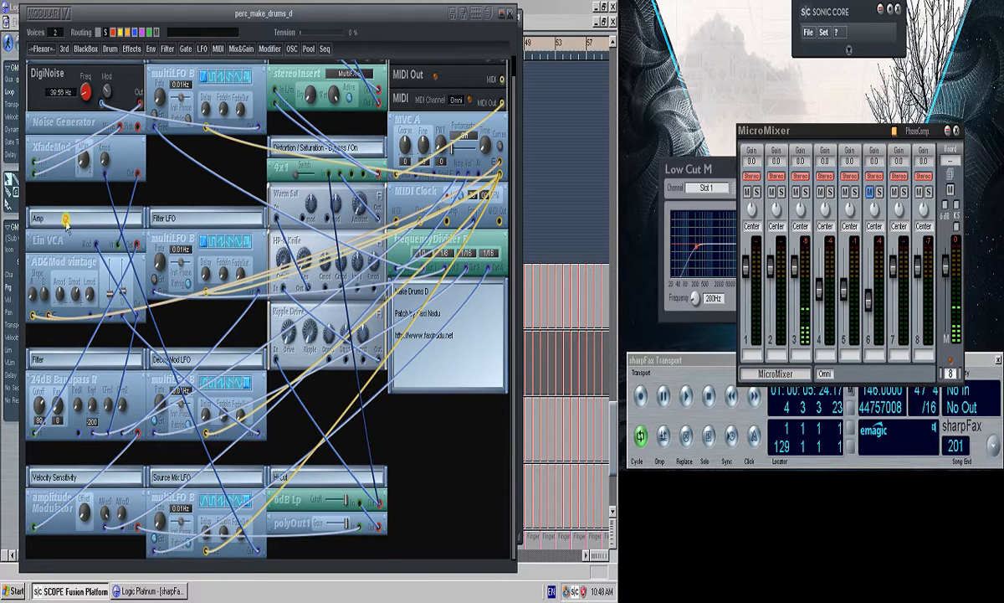
{"action": "left_click_drag", "start_coordinate": [91, 146], "coordinate": [132, 332]}
{"action": "left_click_drag", "start_coordinate": [158, 207], "coordinate": [155, 198]}
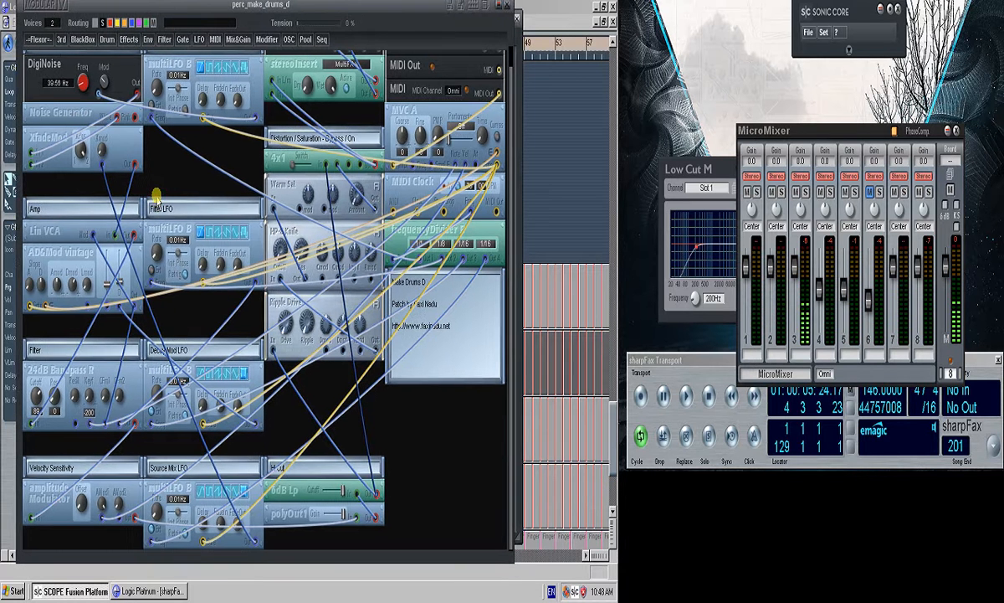
{"action": "scroll", "coordinate": [156, 199], "scroll_direction": "up", "scroll_amount": 1}
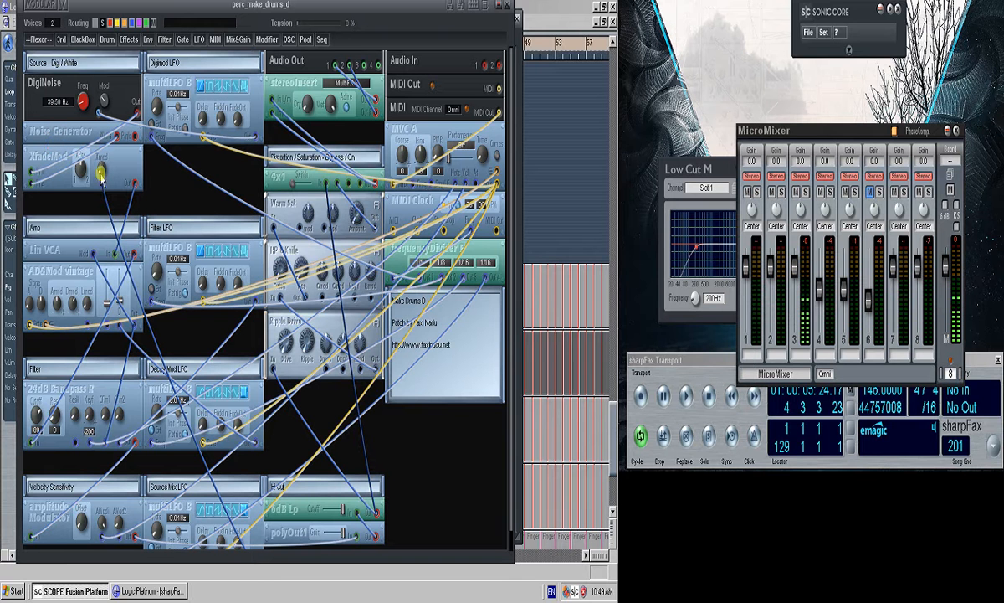
{"action": "scroll", "coordinate": [200, 360], "scroll_direction": "down", "scroll_amount": 1}
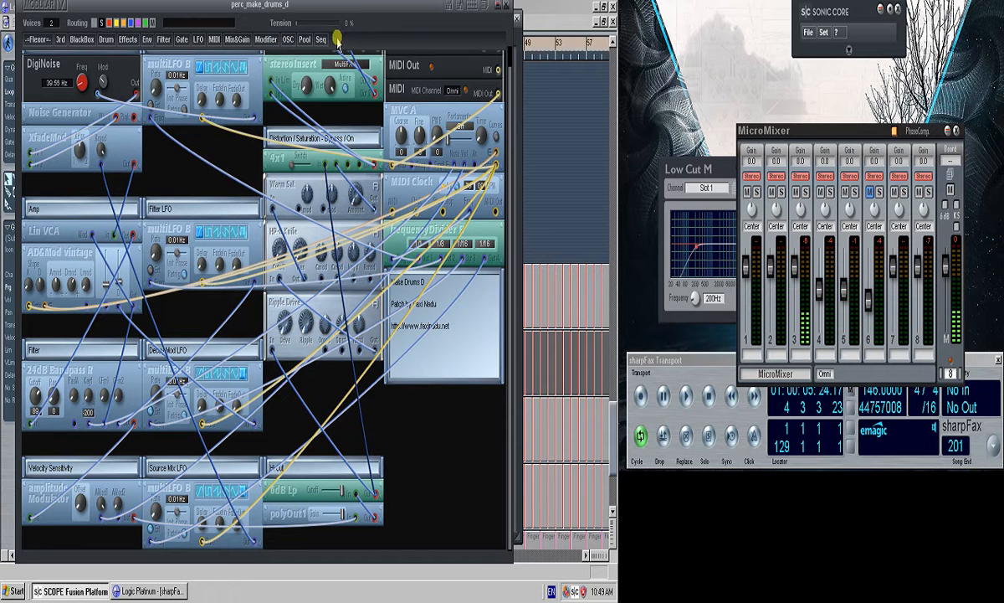
{"action": "left_click_drag", "start_coordinate": [378, 4], "coordinate": [427, 7]}
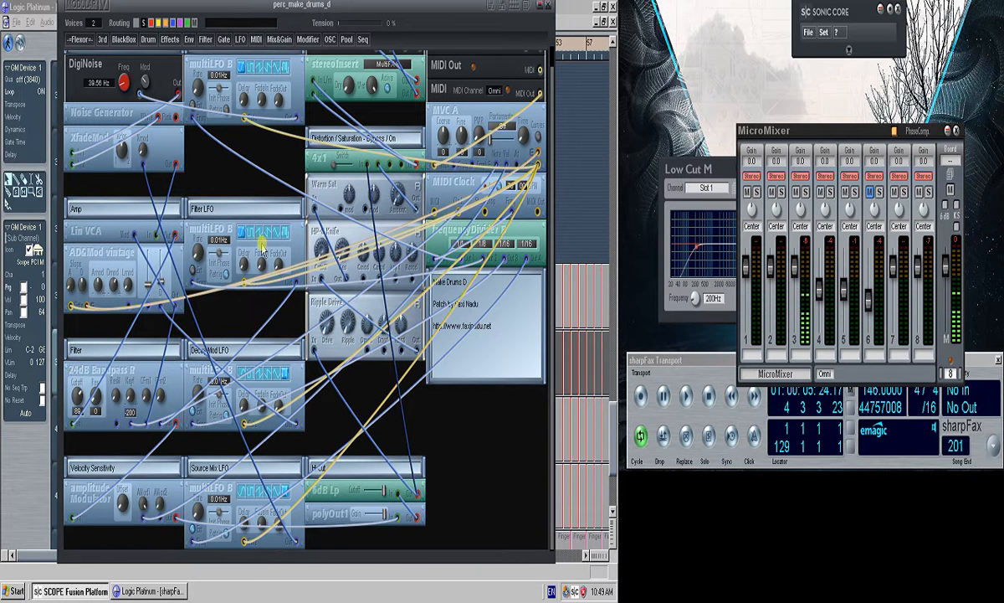
{"action": "scroll", "coordinate": [328, 372], "scroll_direction": "up", "scroll_amount": 1}
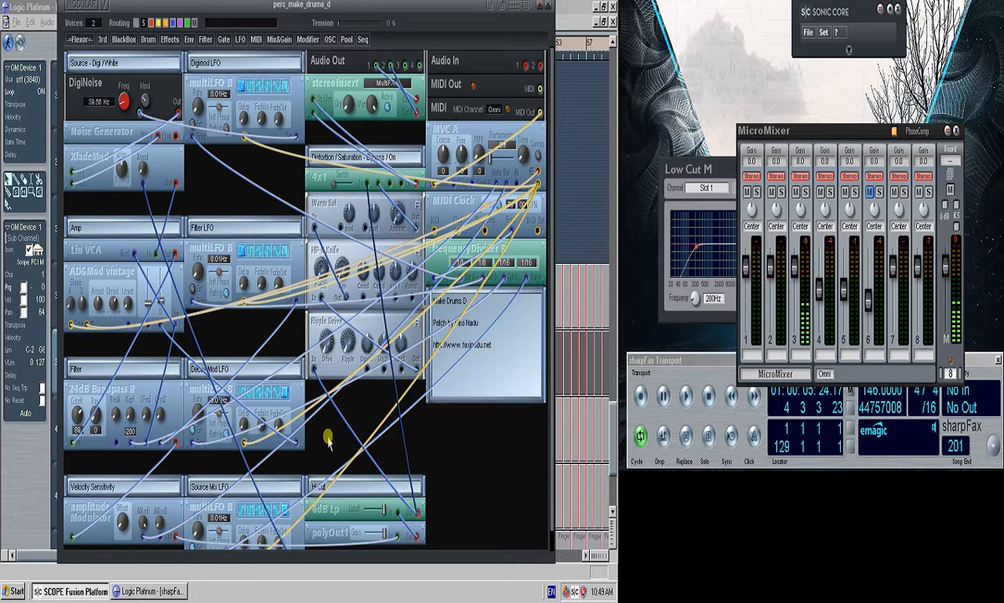
{"action": "scroll", "coordinate": [310, 426], "scroll_direction": "down", "scroll_amount": 1}
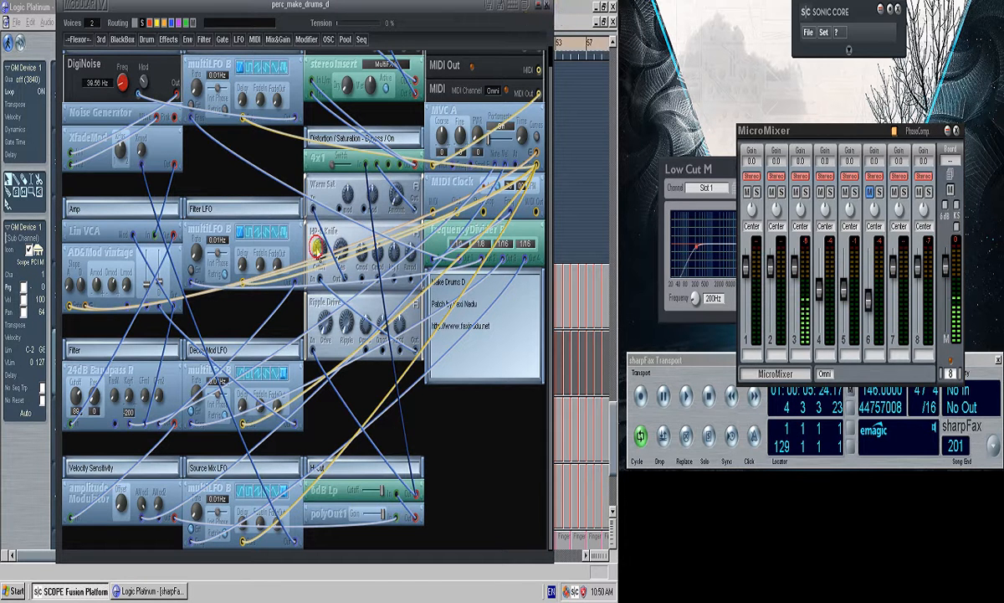
Start playback in Logic Platinum and switch perc_make_drums_d's 4x1 Distortion / Saturation selector to another position in SCOPE Fusion Platform.
{"action": "left_click", "coordinate": [562, 9]}
{"action": "key", "text": "space"}
{"action": "left_click", "coordinate": [85, 591]}
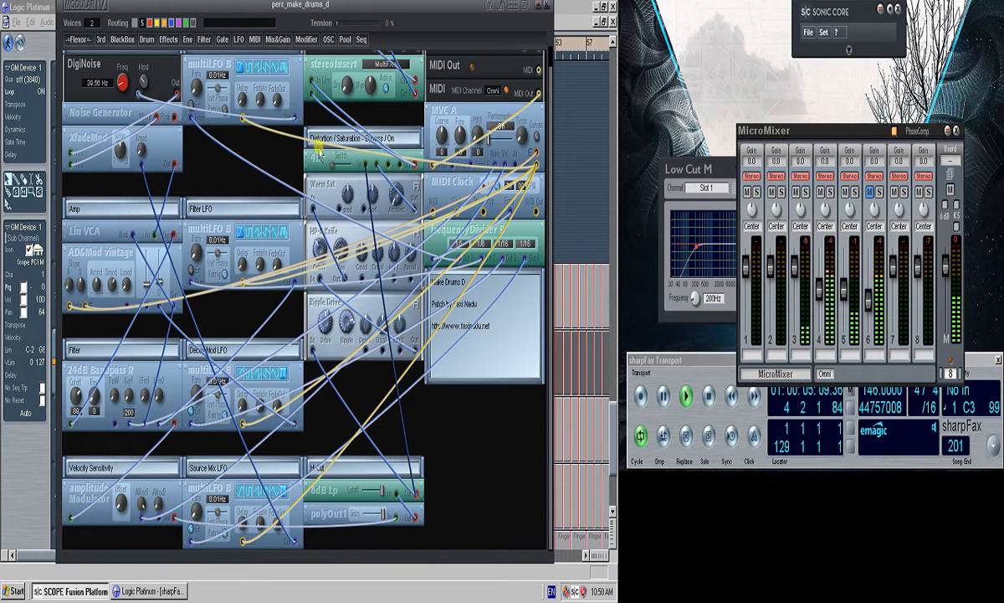
{"action": "left_click_drag", "start_coordinate": [318, 164], "coordinate": [330, 165]}
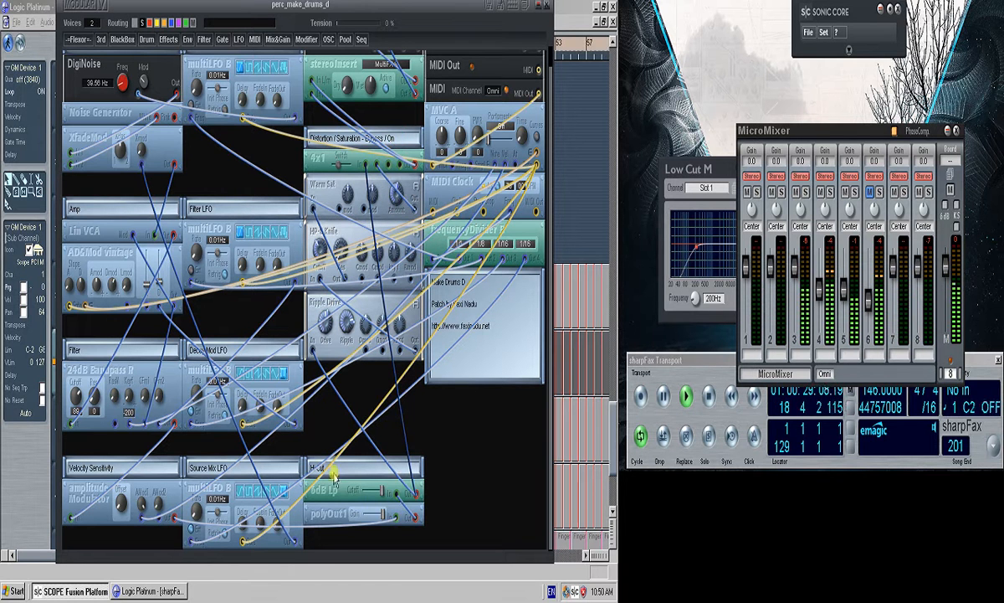
{"action": "left_click_drag", "start_coordinate": [333, 490], "coordinate": [322, 203]}
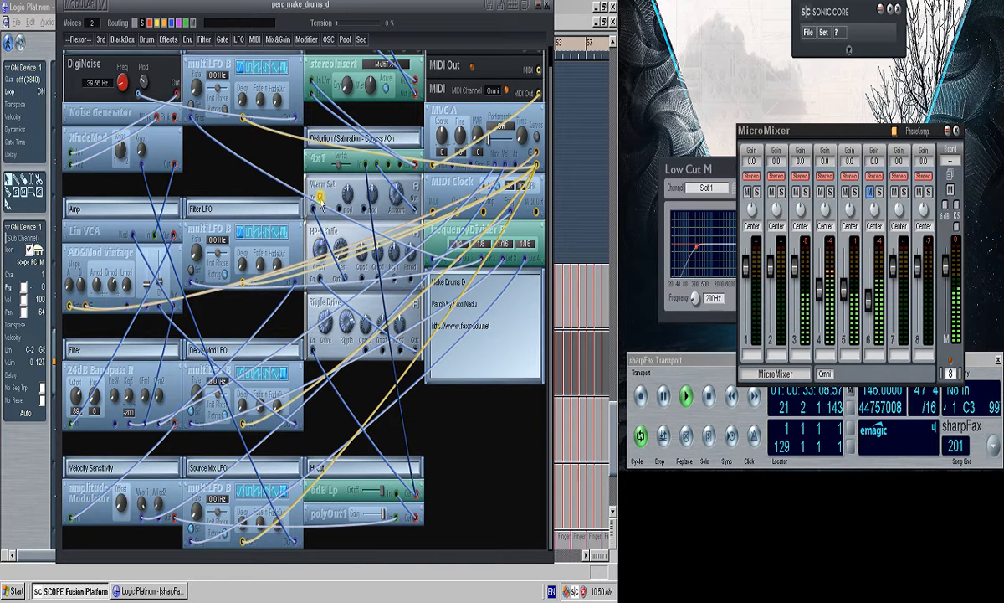
{"action": "left_click", "coordinate": [301, 192]}
{"action": "left_click", "coordinate": [281, 219]}
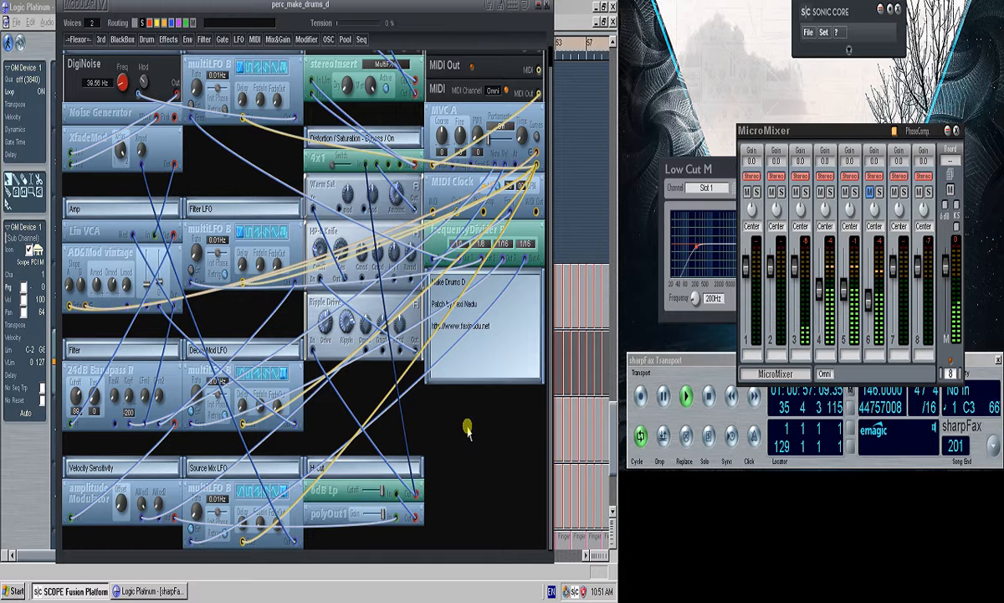
Stop playback in Logic Platinum and zoom the arrangement out to view the tracks down to track 43.
{"action": "left_click", "coordinate": [49, 8]}
{"action": "key", "text": "space"}
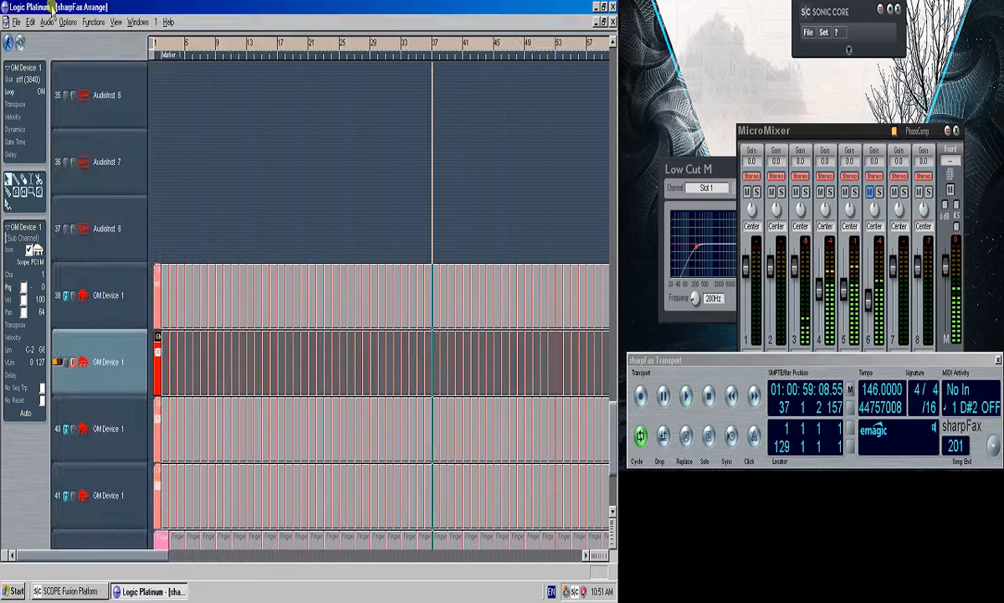
{"action": "key", "text": "1"}
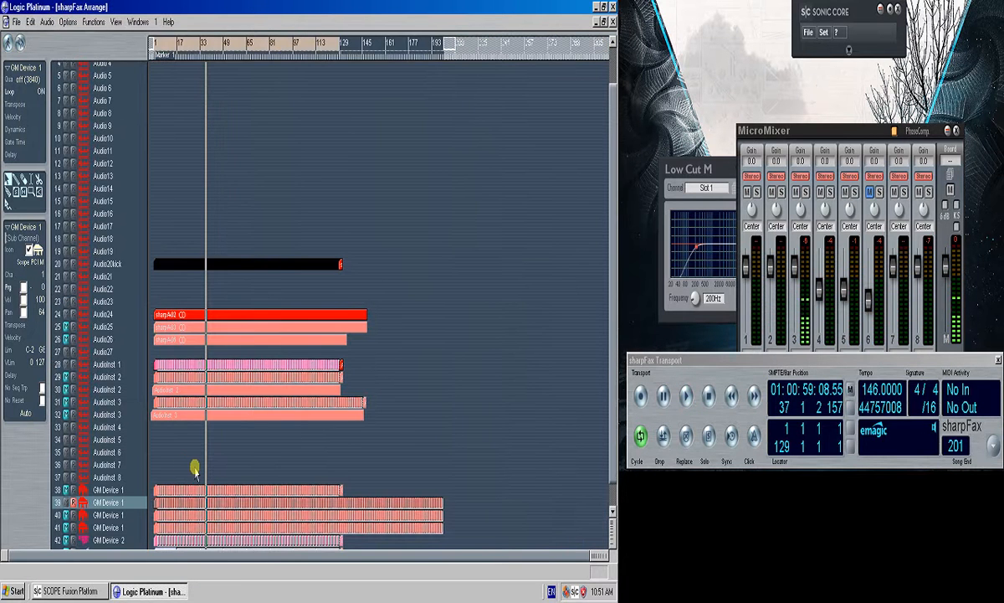
{"action": "scroll", "coordinate": [196, 467], "scroll_direction": "down", "scroll_amount": 2}
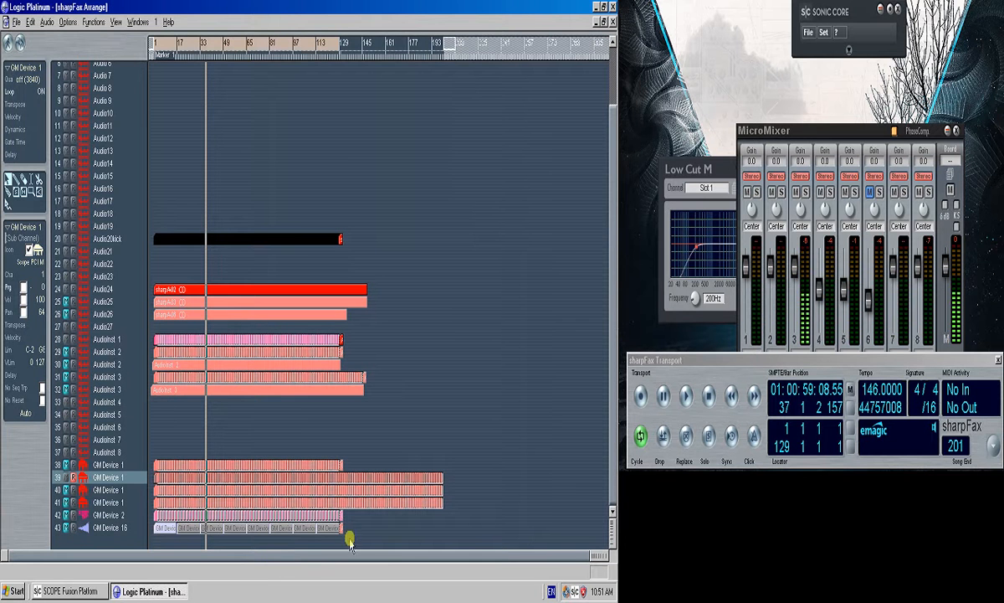
{"action": "left_click_drag", "start_coordinate": [353, 539], "coordinate": [143, 179]}
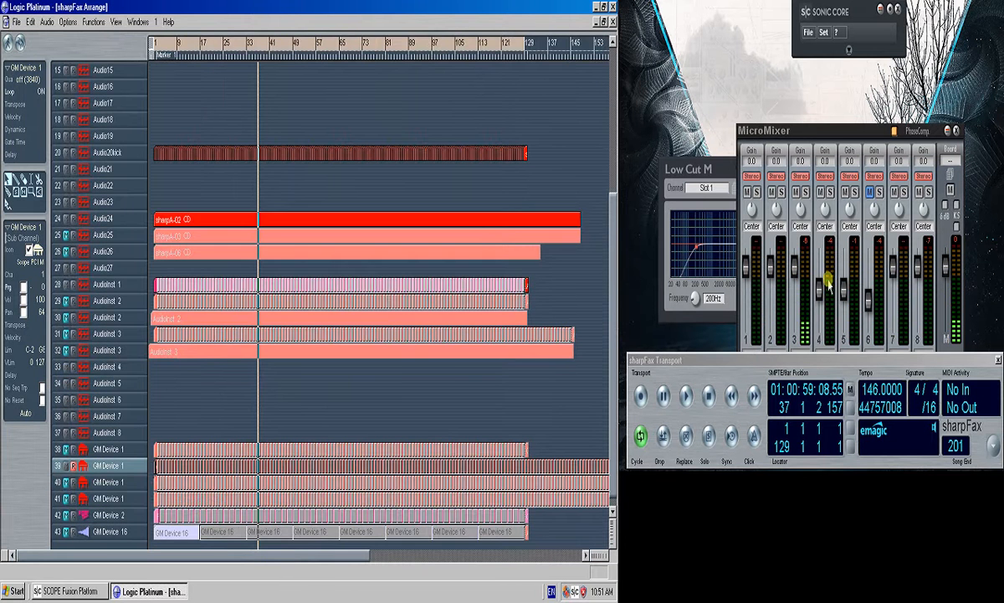
{"action": "left_click", "coordinate": [390, 90]}
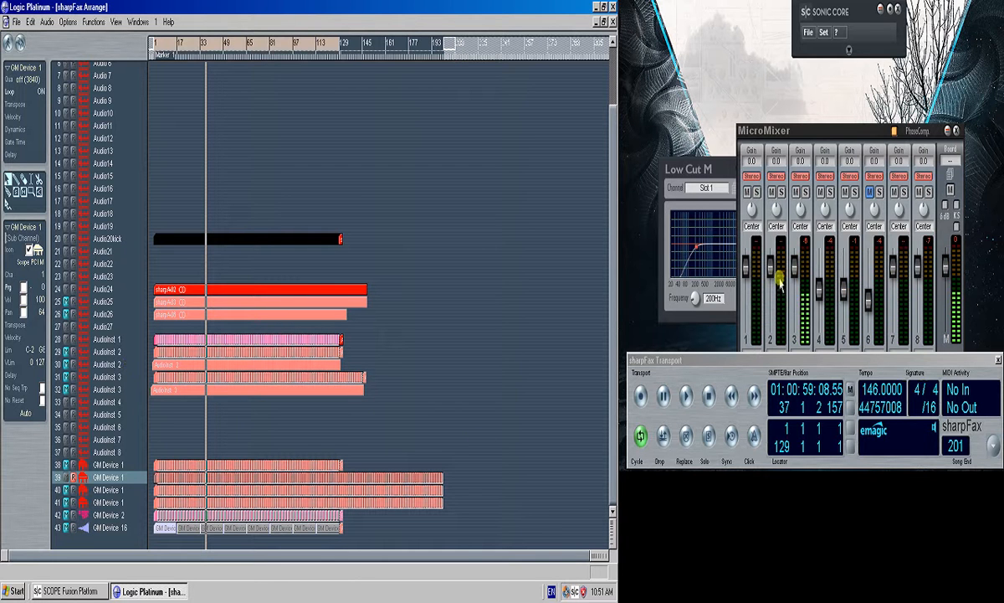
Play the Logic arrangement from the start and raise the channel 4 and 5 faders in MicroMixer.
{"action": "key", "text": "space"}
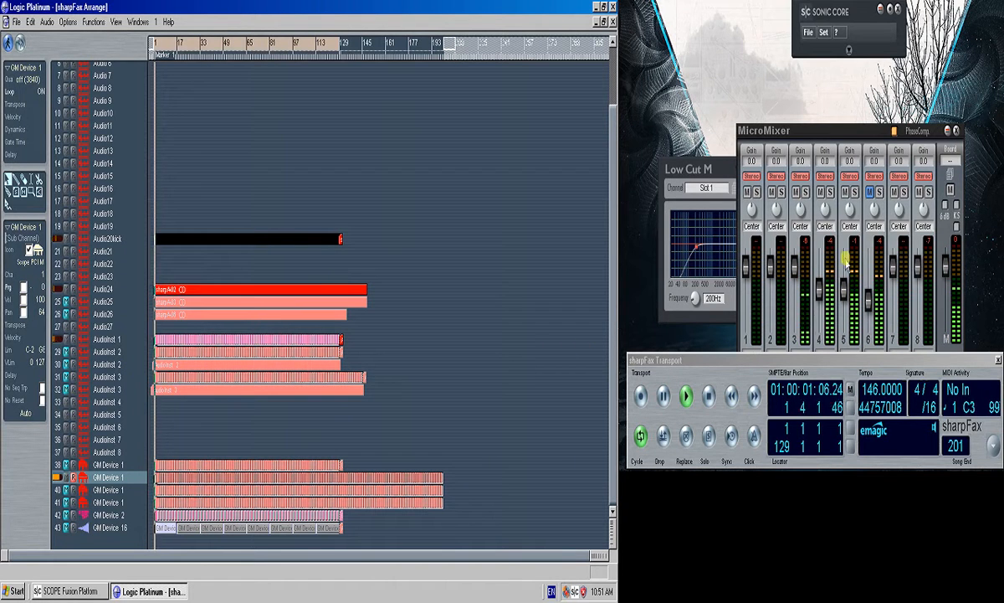
{"action": "key", "text": "space"}
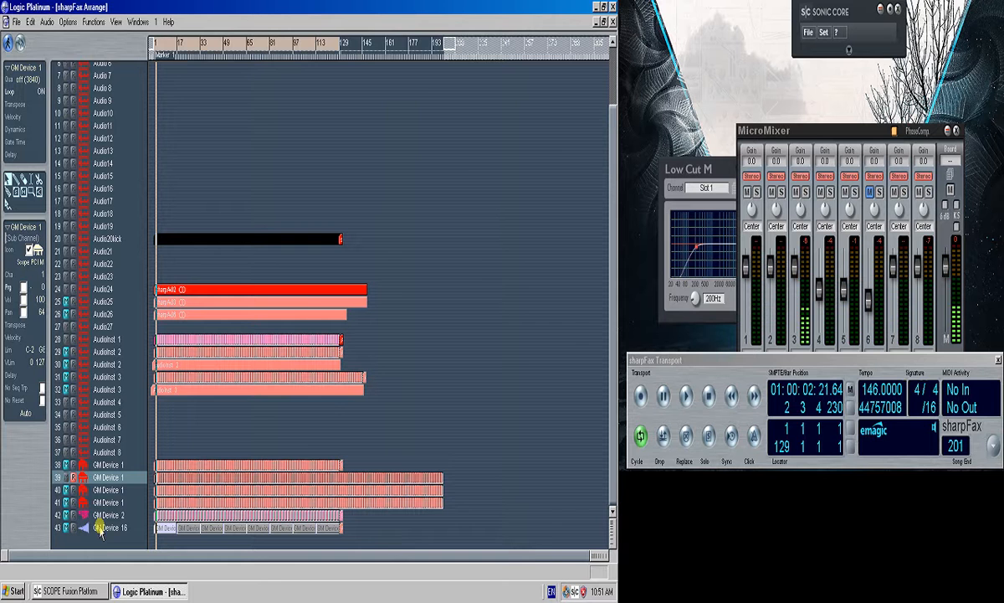
{"action": "left_click", "coordinate": [88, 592]}
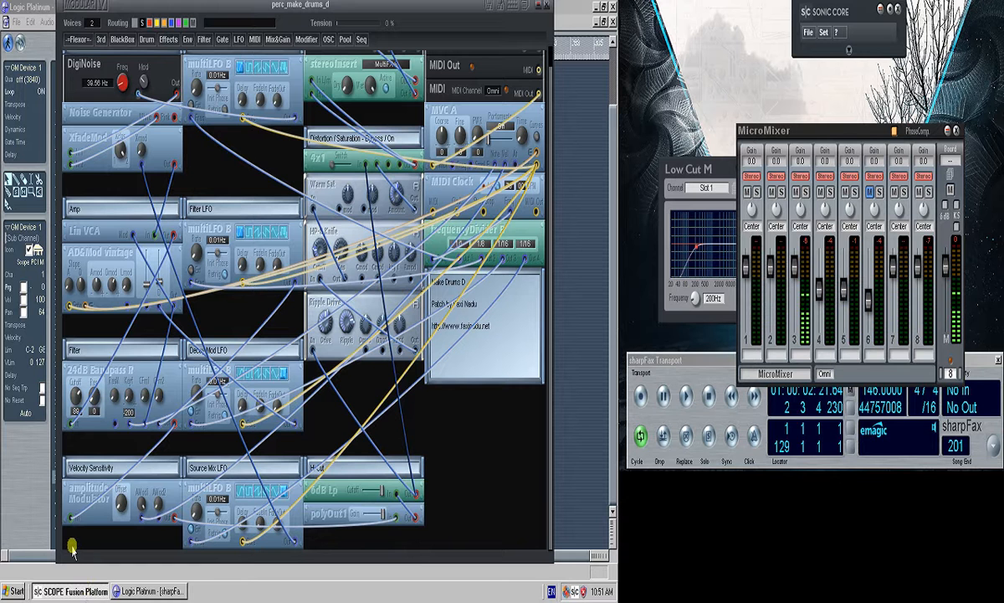
{"action": "left_click", "coordinate": [144, 591]}
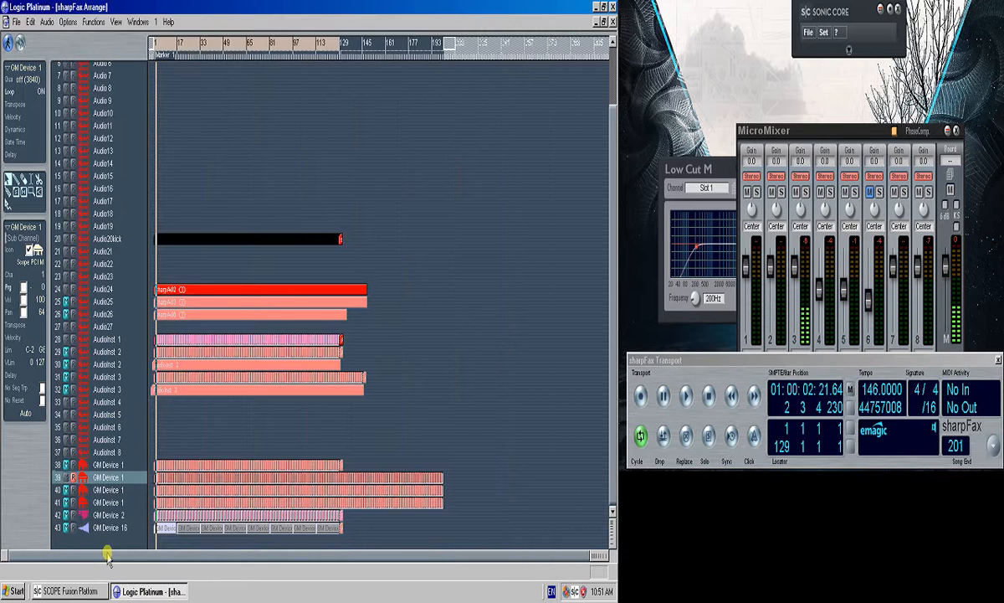
{"action": "key", "text": "space"}
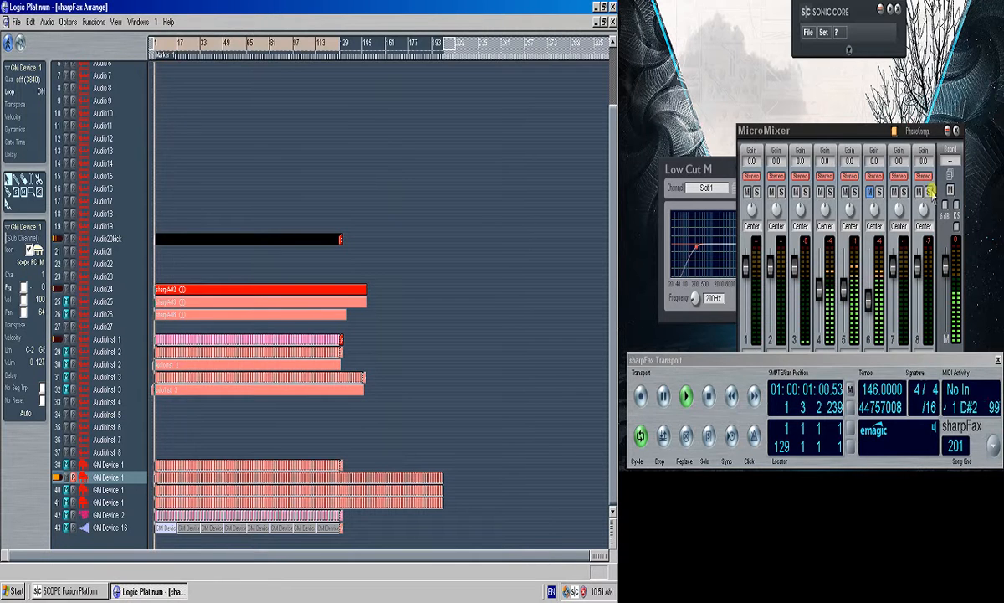
{"action": "left_click", "coordinate": [845, 293]}
{"action": "left_click_drag", "start_coordinate": [819, 290], "coordinate": [820, 272]}
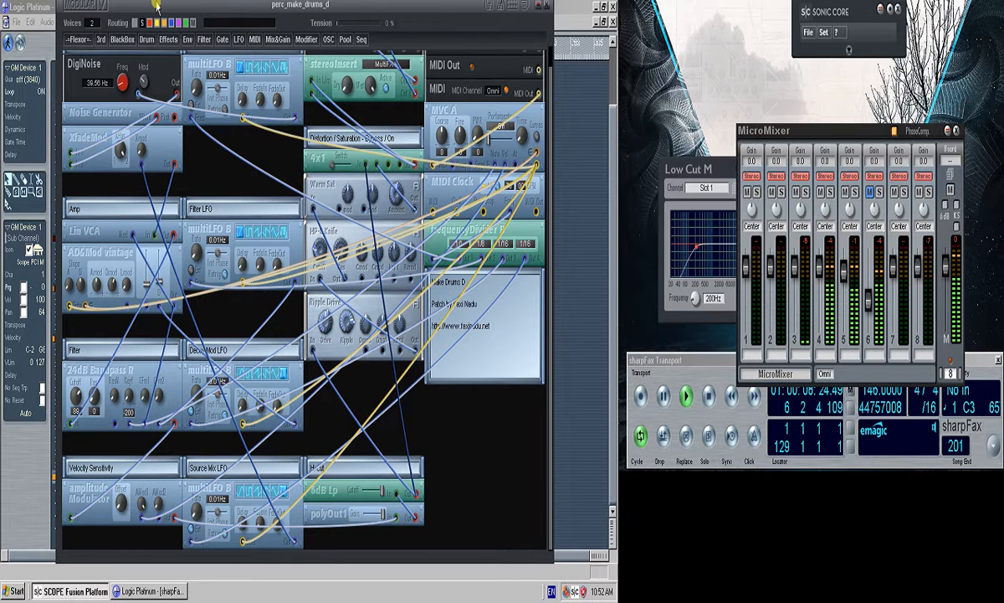
In perc_make_drums_d, set the 24dB Bandpass R's cutoff to 67 and resonance to 64, and adjust its modulation knobs.
{"action": "left_click", "coordinate": [127, 23]}
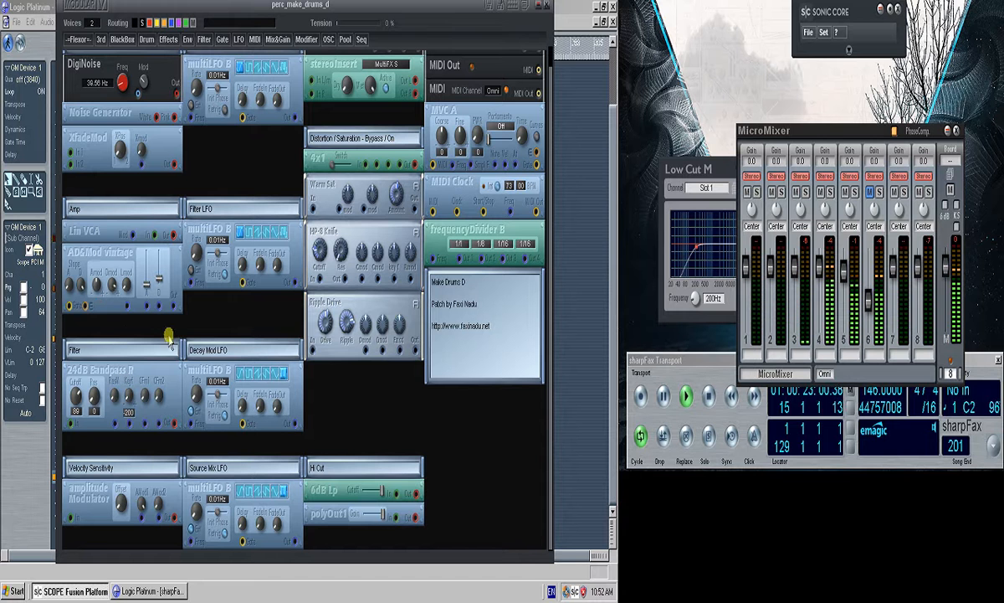
{"action": "left_click", "coordinate": [139, 23]}
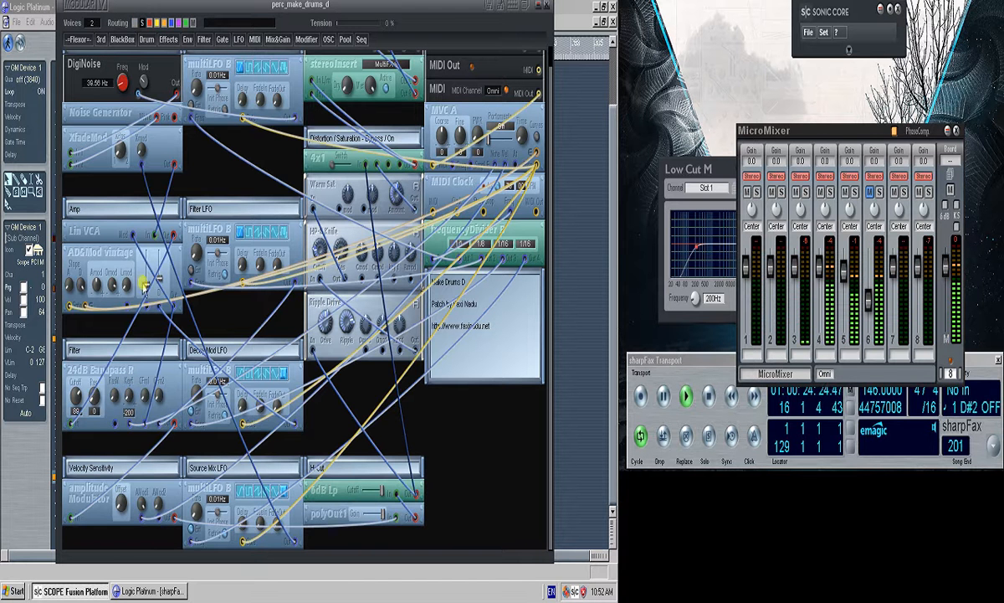
{"action": "left_click_drag", "start_coordinate": [96, 397], "coordinate": [72, 348]}
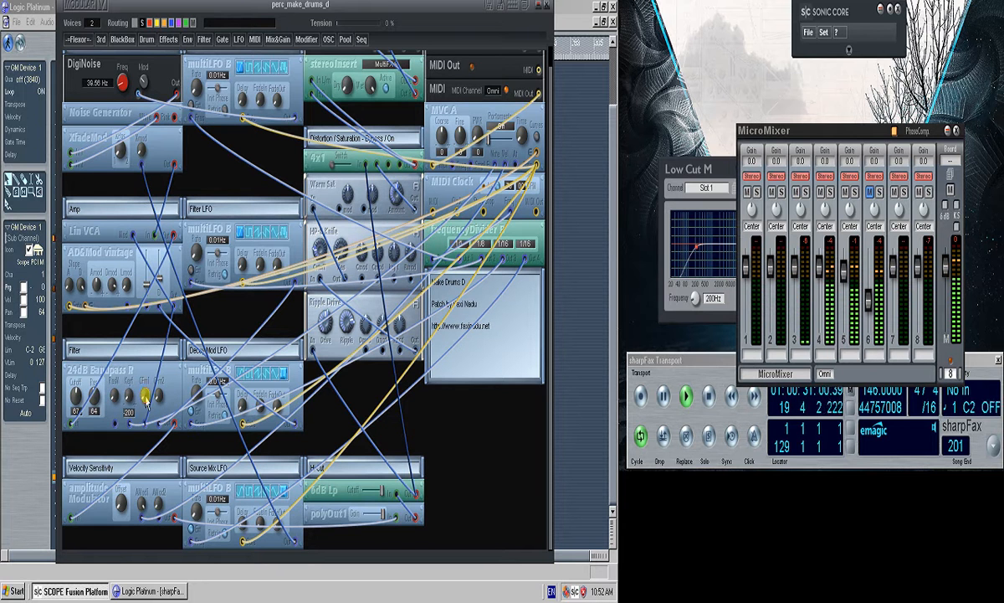
{"action": "left_click_drag", "start_coordinate": [130, 392], "coordinate": [148, 348]}
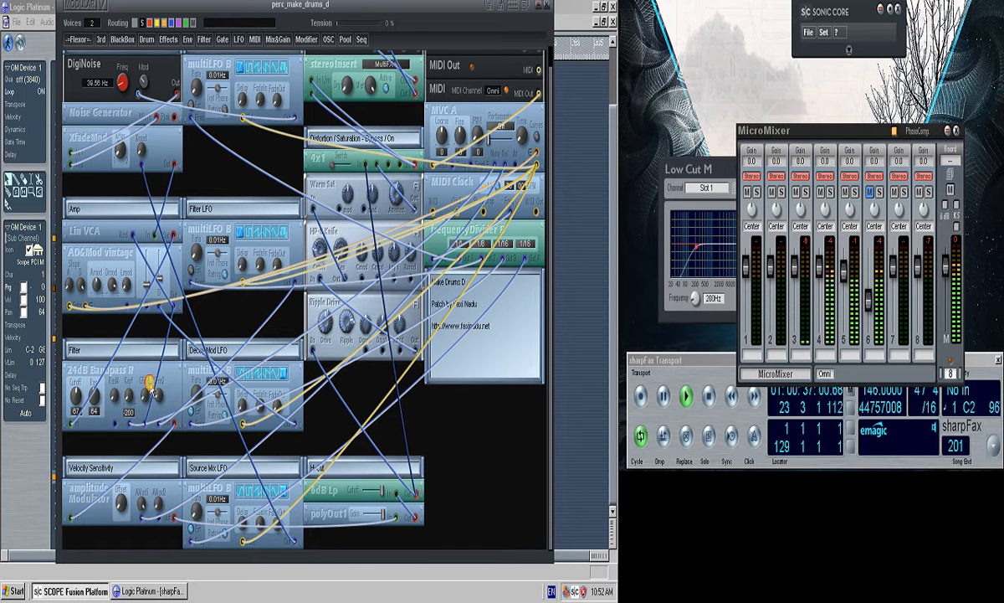
{"action": "left_click_drag", "start_coordinate": [149, 383], "coordinate": [135, 348]}
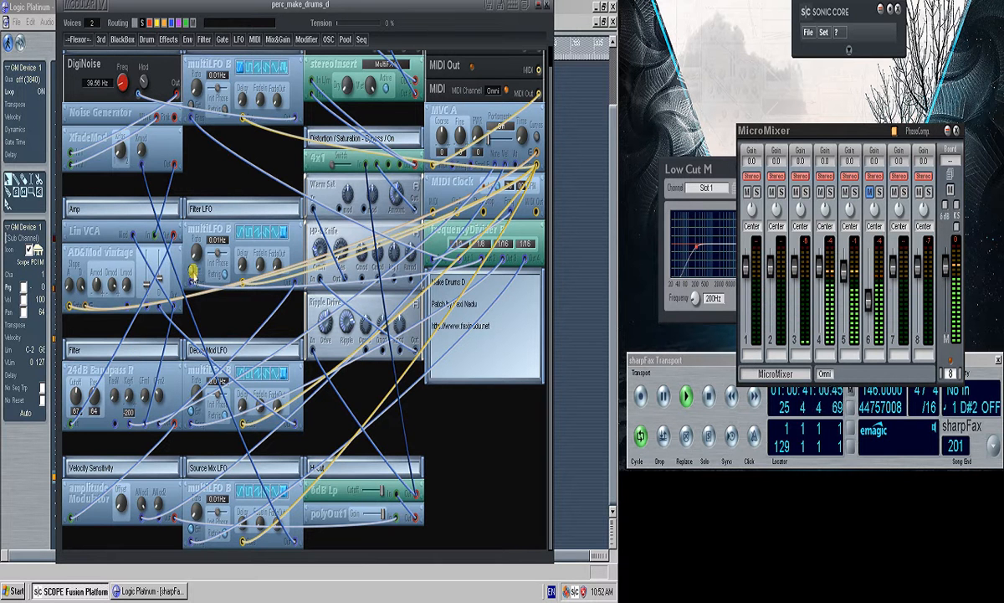
Sweep the 24dB Bandpass R's cutoff up to about 102 and down to 21, and raise its resonance to 101.
{"action": "scroll", "coordinate": [226, 182], "scroll_direction": "up", "scroll_amount": 1}
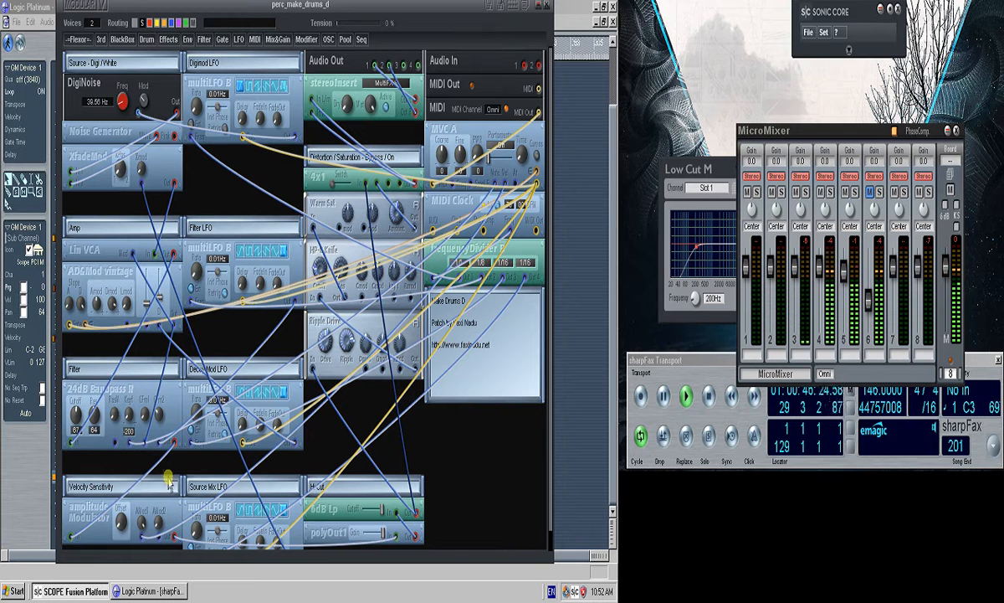
{"action": "left_click_drag", "start_coordinate": [75, 413], "coordinate": [103, 391]}
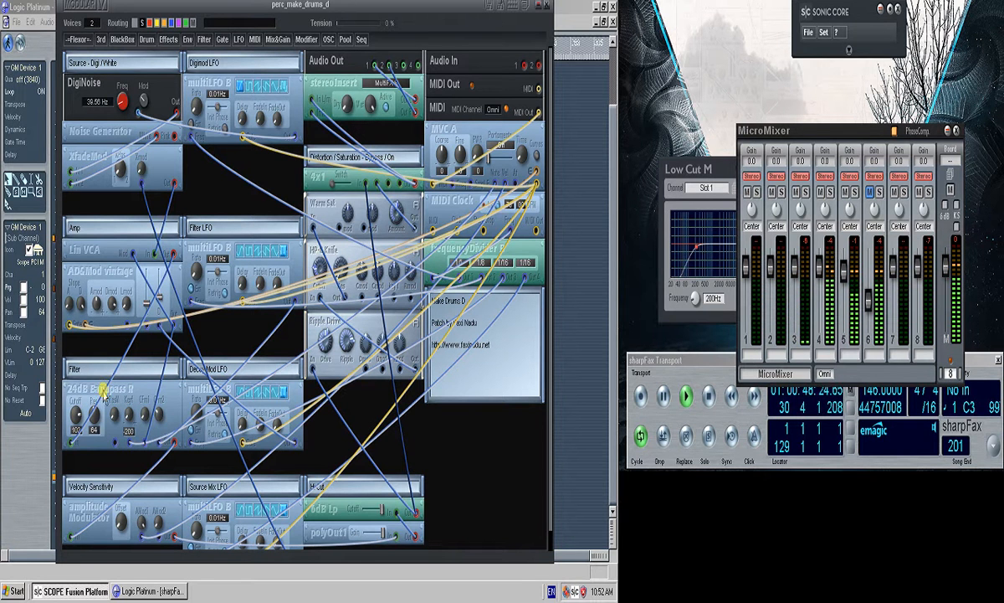
{"action": "scroll", "coordinate": [350, 387], "scroll_direction": "down", "scroll_amount": 1}
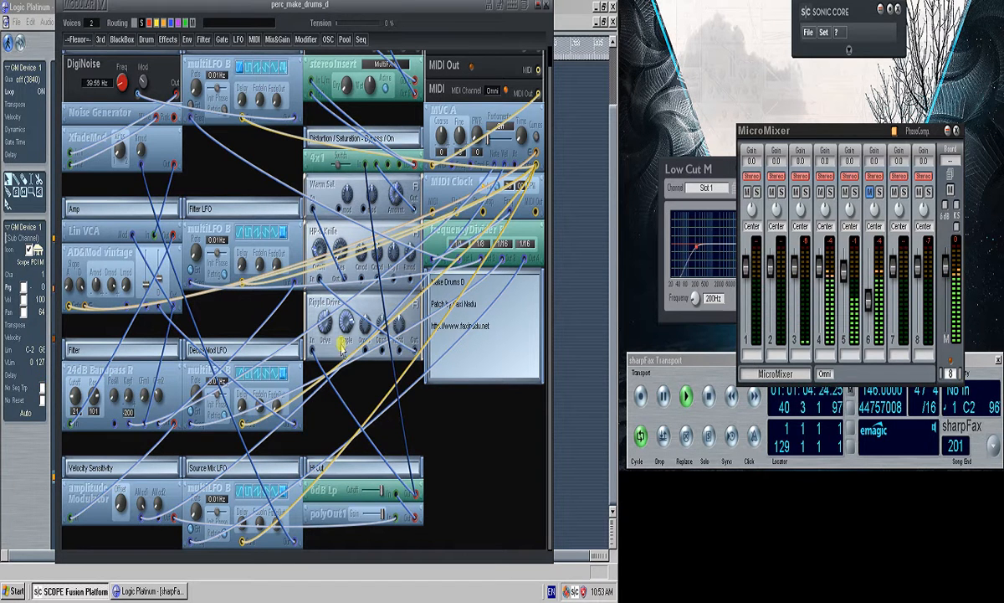
Hide all patch cables and raise the DigiNoise source's frequency to about 2558 Hz.
{"action": "scroll", "coordinate": [352, 373], "scroll_direction": "up", "scroll_amount": 1}
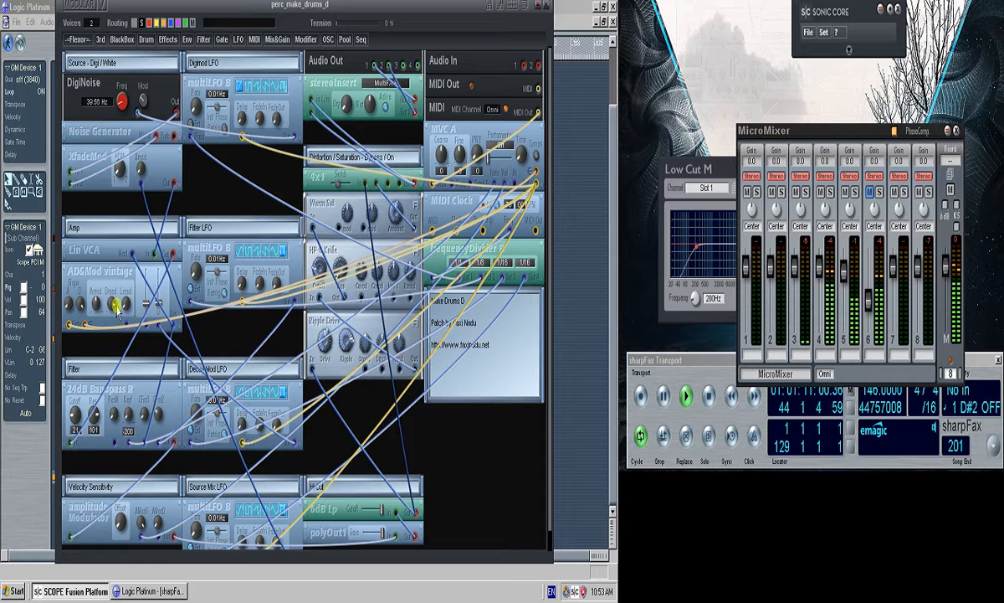
{"action": "left_click", "coordinate": [82, 303]}
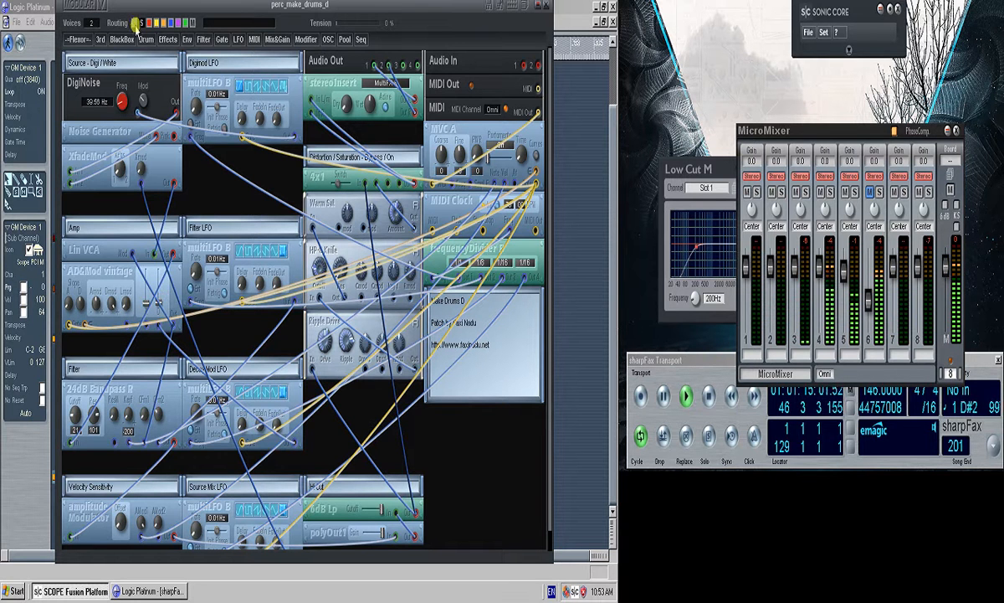
{"action": "left_click", "coordinate": [134, 23]}
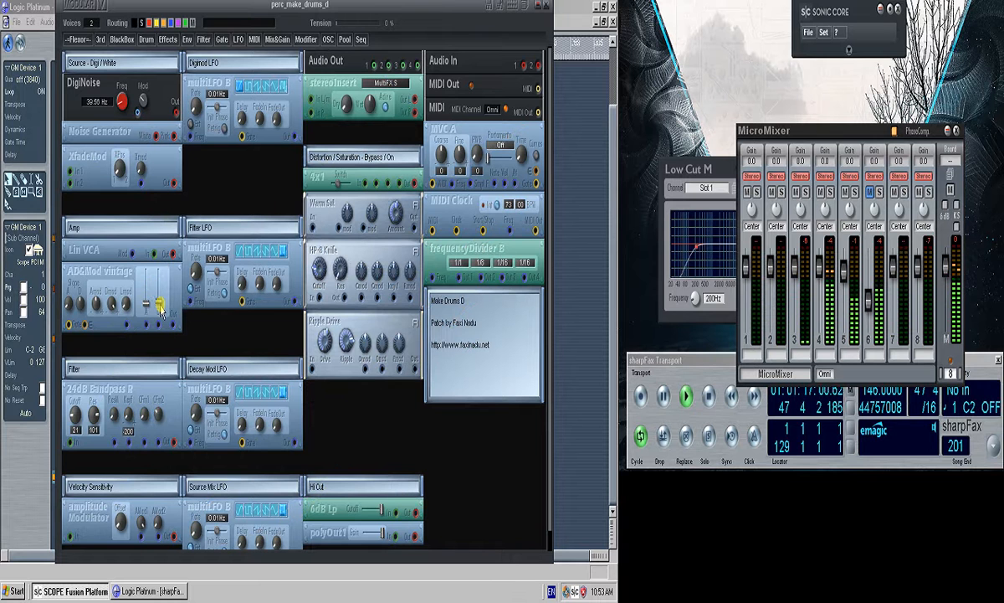
{"action": "mouse_move", "coordinate": [162, 311]}
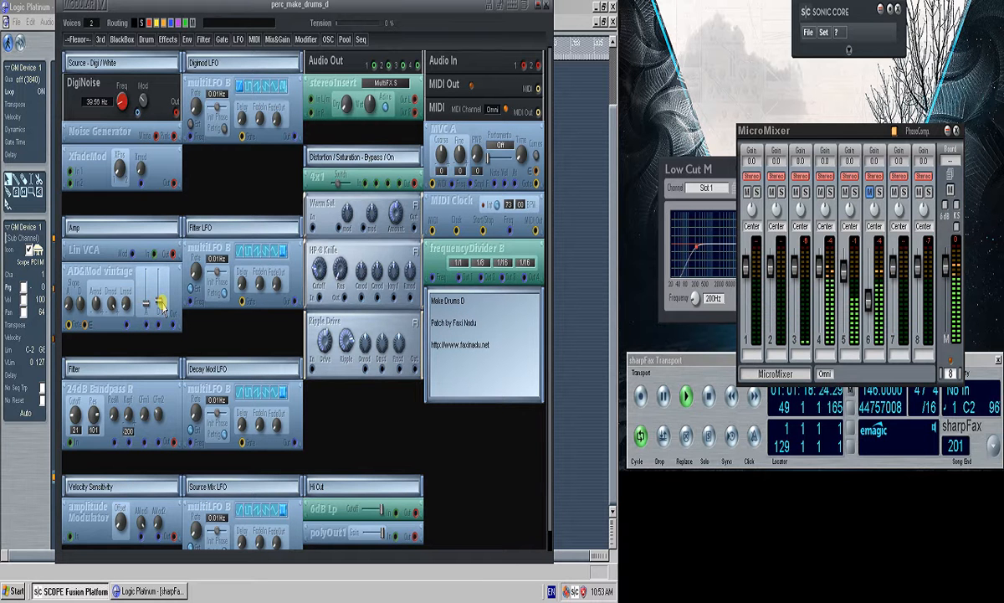
{"action": "left_click_drag", "start_coordinate": [121, 107], "coordinate": [120, 62]}
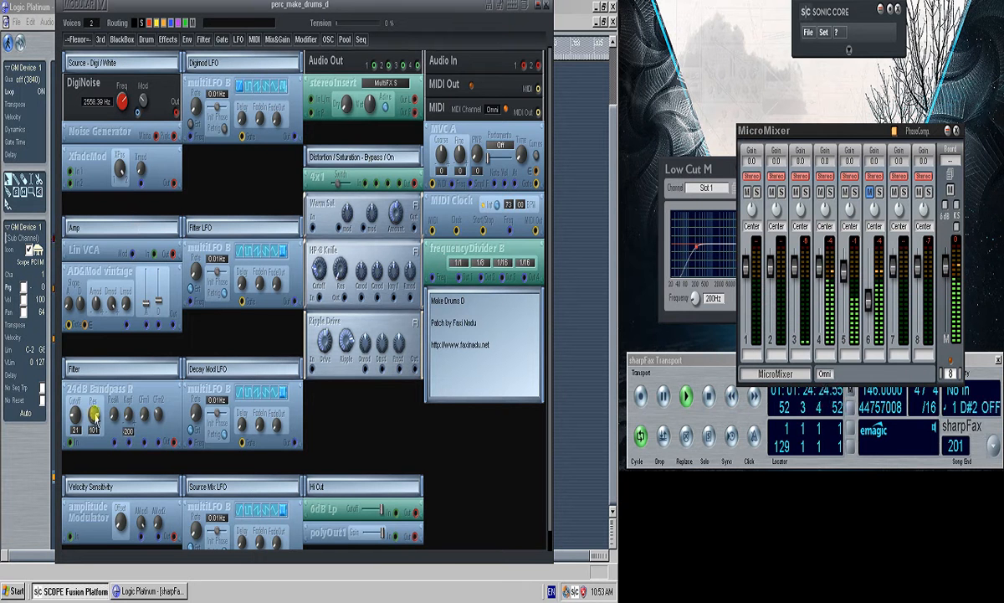
Set the 24dB Bandpass R's resonance to 0 and raise its cutoff, and slightly lower the Hi Cut 6dB Lp's cutoff.
{"action": "left_click_drag", "start_coordinate": [93, 414], "coordinate": [79, 467]}
{"action": "left_click_drag", "start_coordinate": [75, 413], "coordinate": [71, 365]}
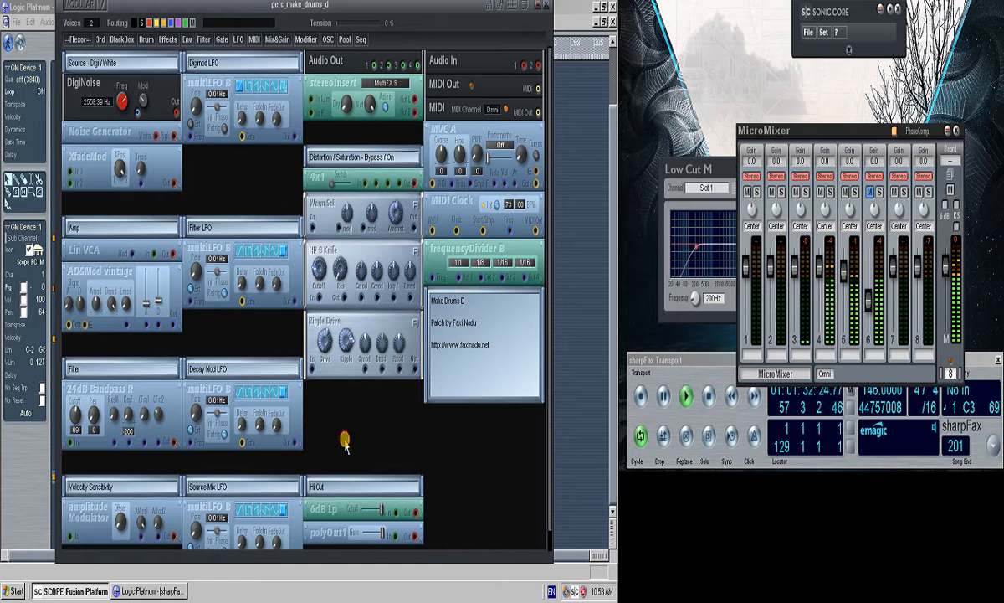
{"action": "scroll", "coordinate": [354, 443], "scroll_direction": "down", "scroll_amount": 1}
{"action": "left_click_drag", "start_coordinate": [377, 493], "coordinate": [370, 493]}
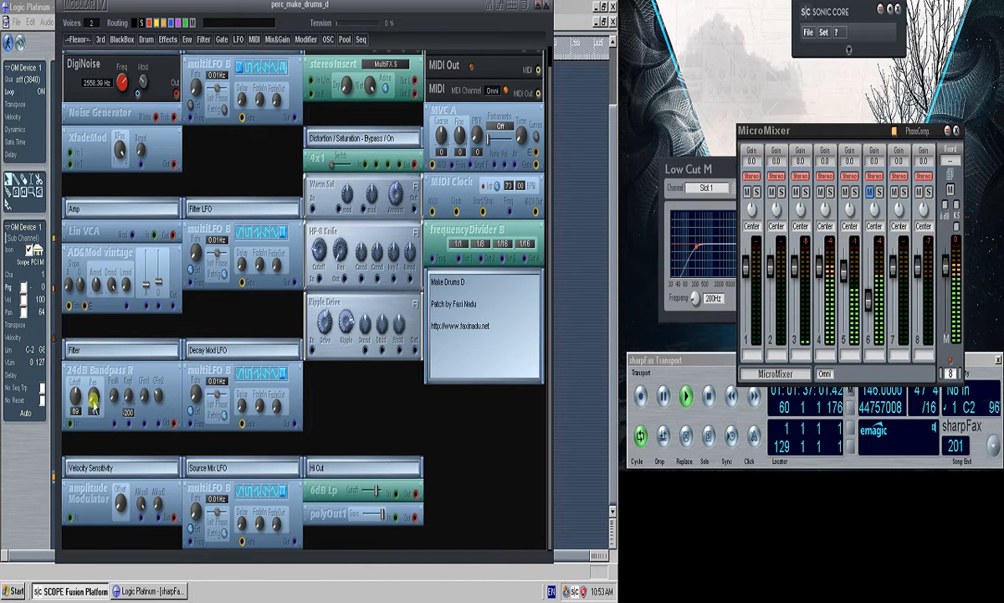
Lower the 24dB Bandpass R's cutoff to 51, raise its resonance to 104, and rebalance its key follow and cutoff.
{"action": "mouse_move", "coordinate": [55, 361]}
{"action": "left_mouse_down"}
{"action": "mouse_move", "coordinate": [41, 360]}
{"action": "mouse_move", "coordinate": [39, 376]}
{"action": "mouse_move", "coordinate": [73, 359]}
{"action": "mouse_move", "coordinate": [51, 364]}
{"action": "left_mouse_up"}
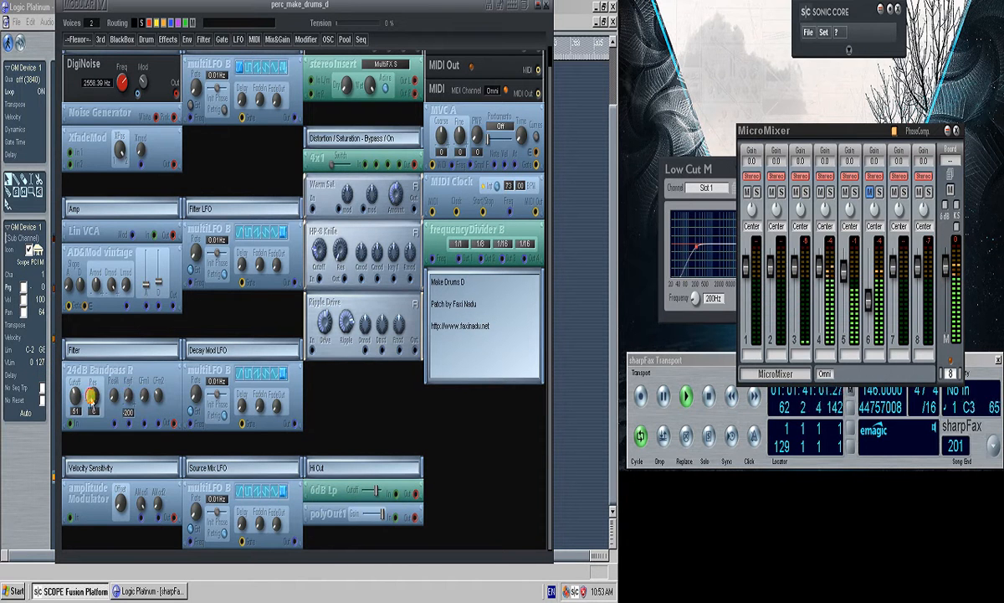
{"action": "left_click_drag", "start_coordinate": [91, 398], "coordinate": [111, 388]}
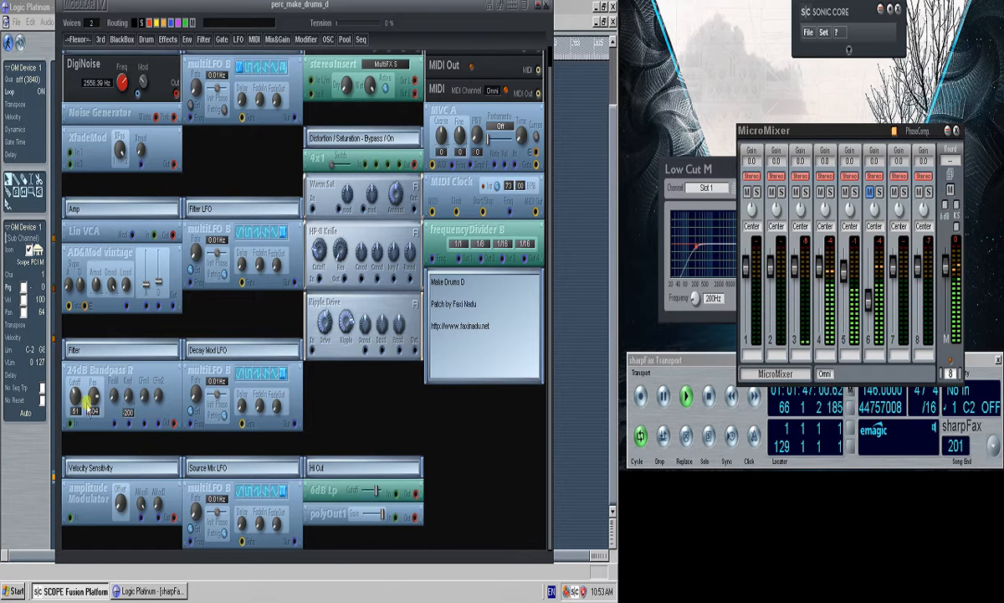
{"action": "mouse_move", "coordinate": [76, 392]}
{"action": "left_mouse_down"}
{"action": "mouse_move", "coordinate": [58, 356]}
{"action": "mouse_move", "coordinate": [75, 395]}
{"action": "left_mouse_up"}
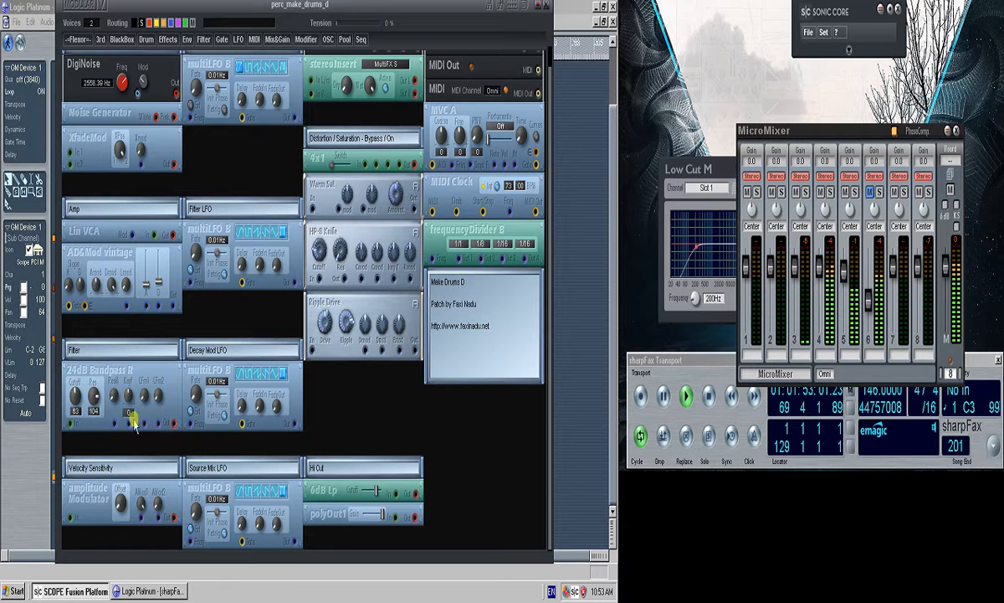
{"action": "left_click_drag", "start_coordinate": [128, 397], "coordinate": [134, 420]}
{"action": "left_click_drag", "start_coordinate": [78, 393], "coordinate": [89, 371]}
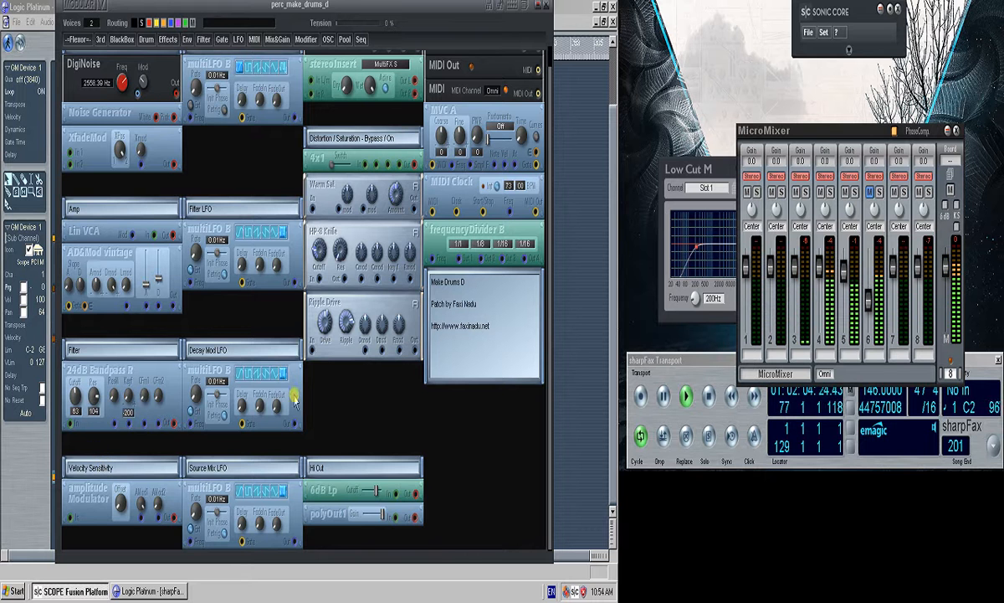
Raise the DigiNoise frequency to 24000 Hz and adjust the XfadeMod's modulation amount.
{"action": "scroll", "coordinate": [334, 402], "scroll_direction": "up", "scroll_amount": 1}
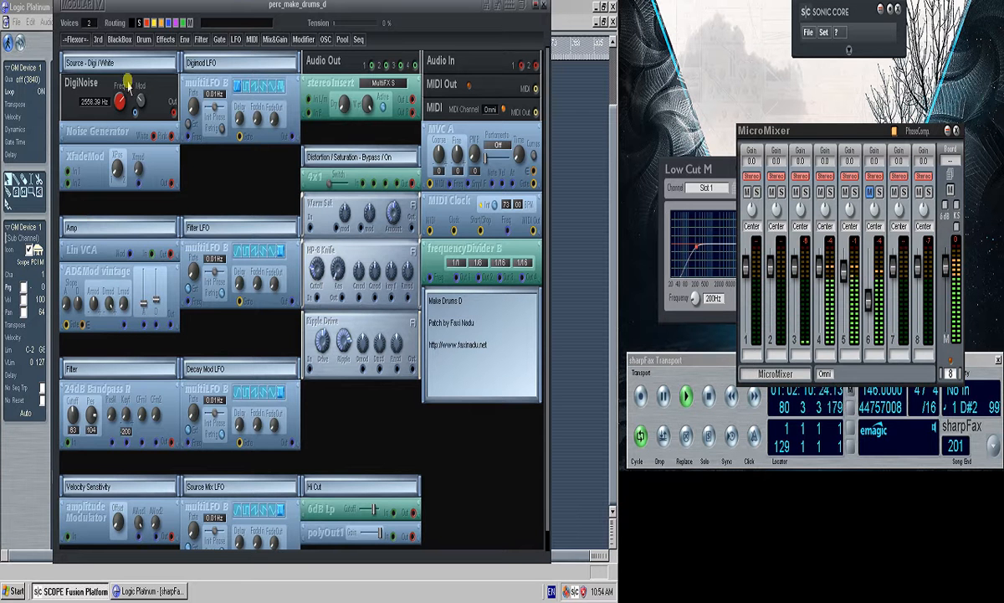
{"action": "left_click_drag", "start_coordinate": [119, 103], "coordinate": [149, 149]}
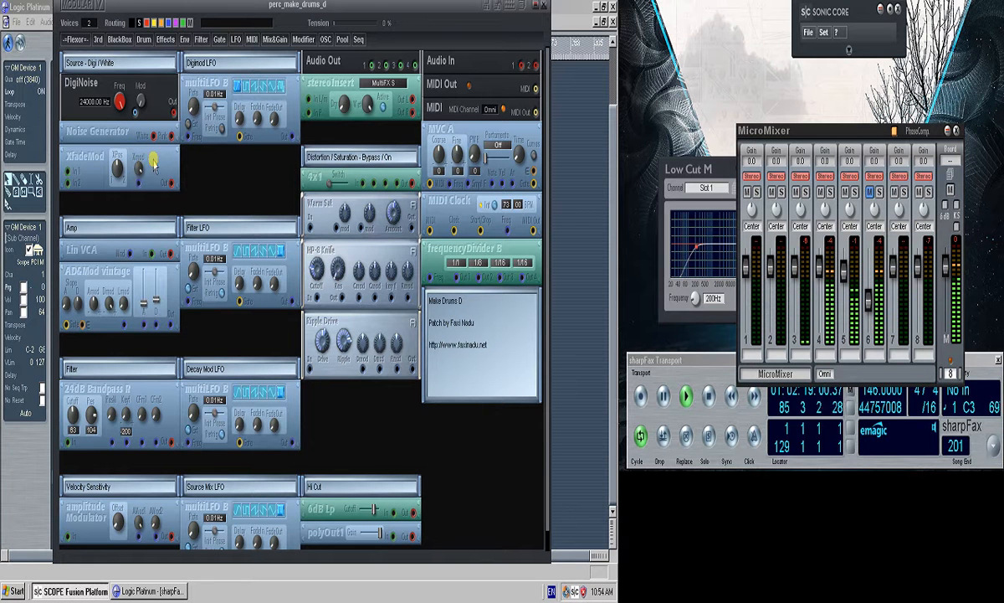
Show only the selected module's cables, inspect the Source Mix LFO's routing, and set all frequencyDivider B outputs to 1/16.
{"action": "left_click", "coordinate": [140, 24]}
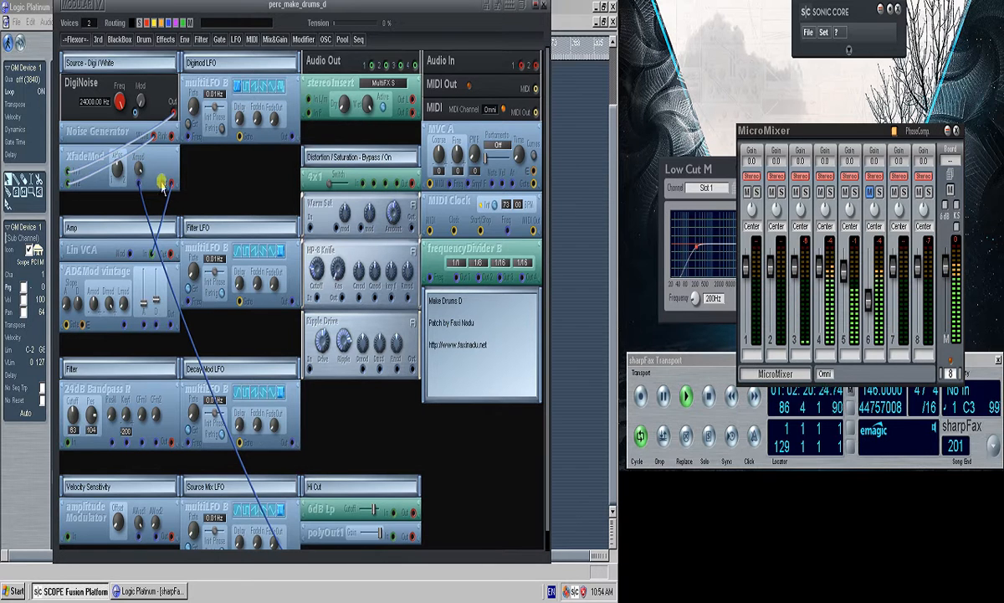
{"action": "scroll", "coordinate": [175, 218], "scroll_direction": "down", "scroll_amount": 1}
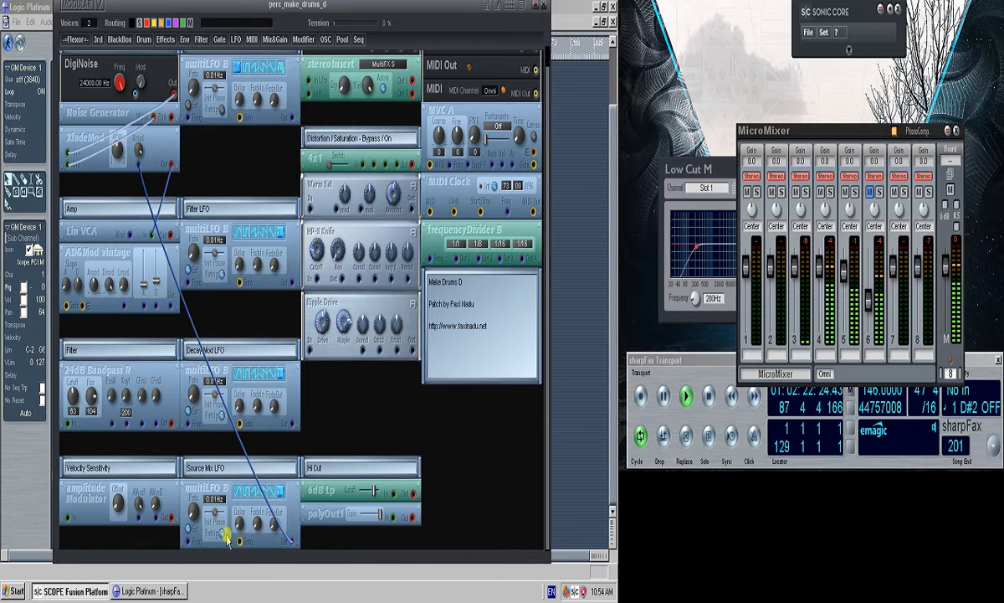
{"action": "left_click", "coordinate": [193, 505]}
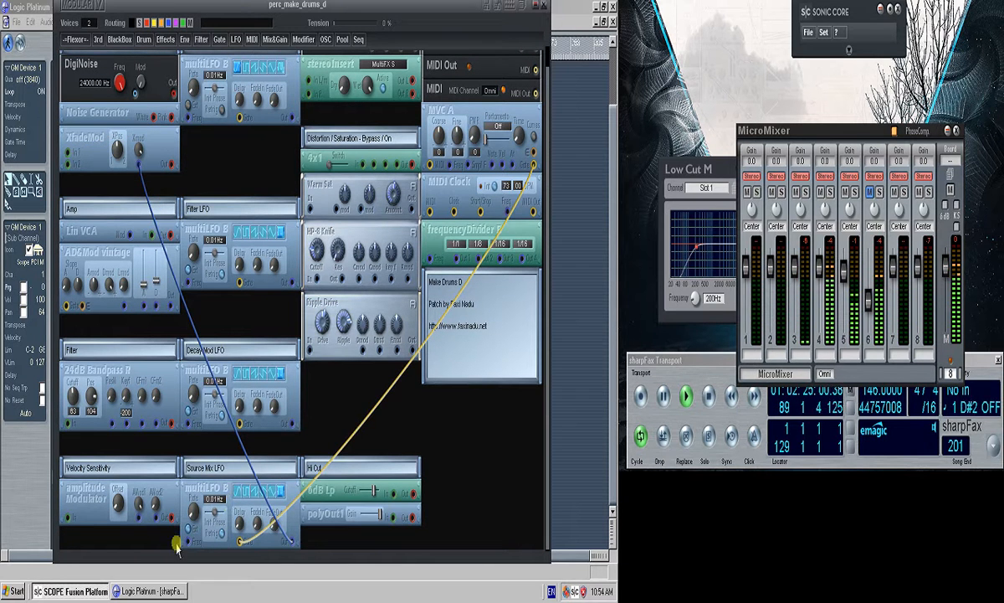
{"action": "left_click_drag", "start_coordinate": [478, 243], "coordinate": [489, 395]}
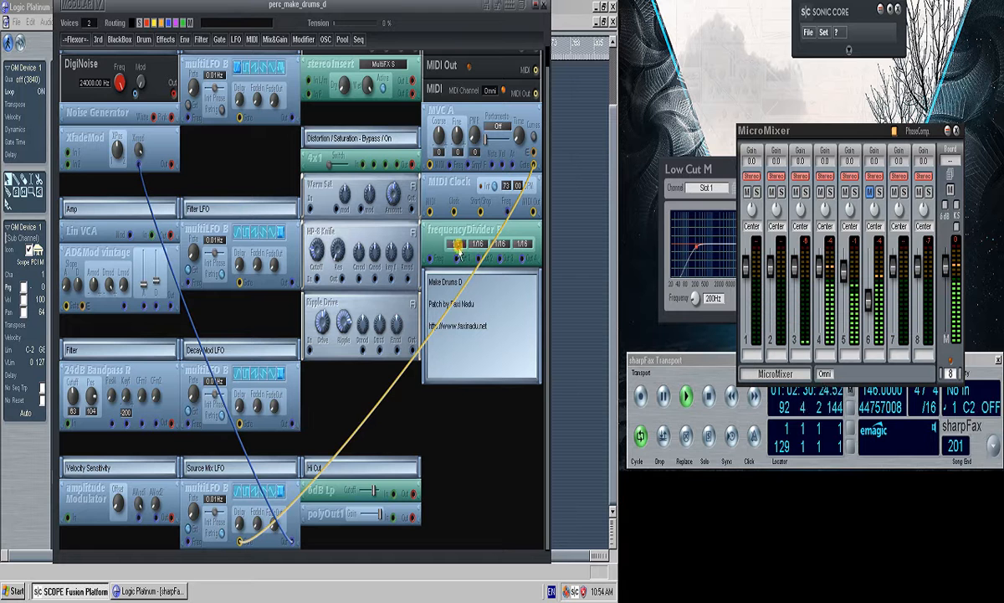
{"action": "left_click_drag", "start_coordinate": [459, 250], "coordinate": [454, 358]}
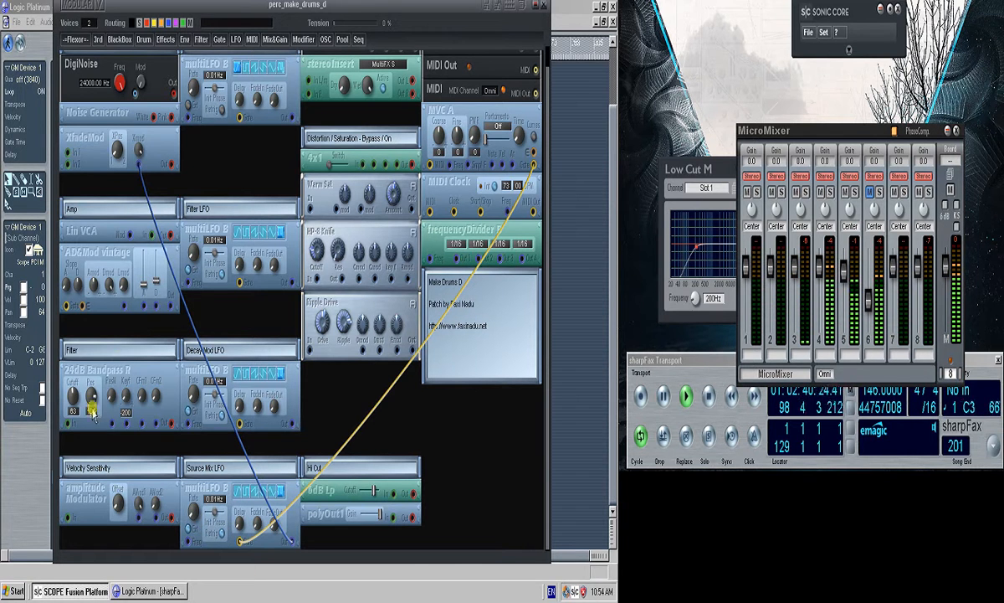
Set the 24dB Bandpass R's cutoff to 97 and resonance to 64, and fine-tune the AD&Mod vintage envelope's decay slider.
{"action": "left_click_drag", "start_coordinate": [73, 397], "coordinate": [93, 386]}
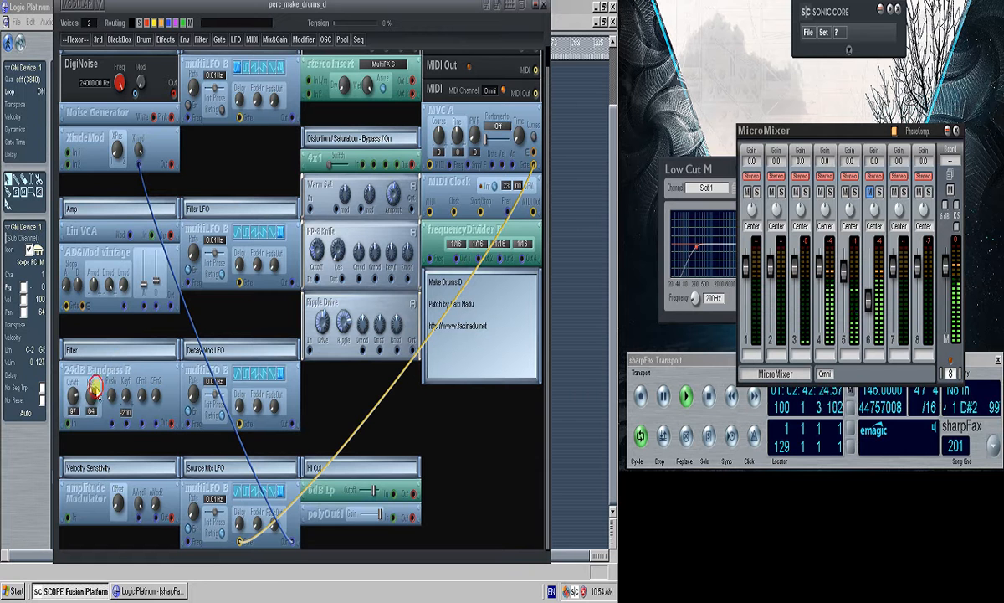
{"action": "left_click_drag", "start_coordinate": [156, 287], "coordinate": [159, 281]}
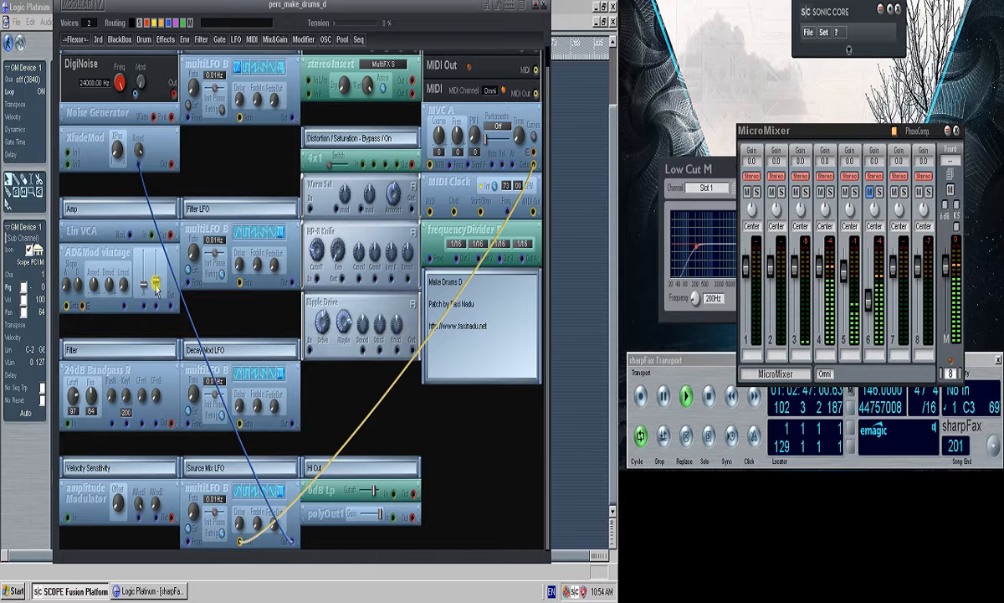
{"action": "left_click_drag", "start_coordinate": [155, 287], "coordinate": [159, 283]}
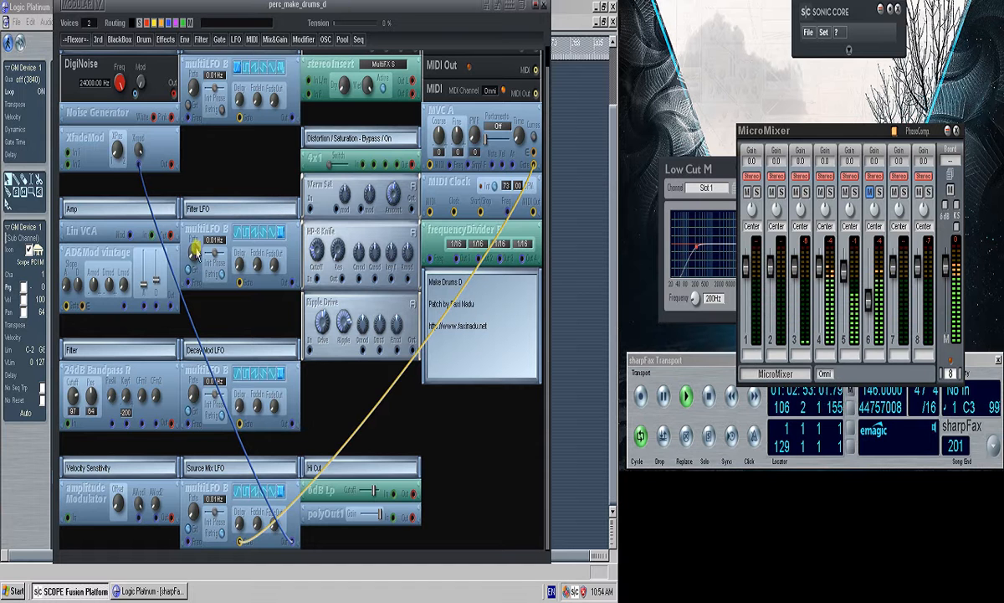
Select the Filter LFO, choose its first waveform, and raise its rate to 12.27 Hz.
{"action": "left_click", "coordinate": [211, 230]}
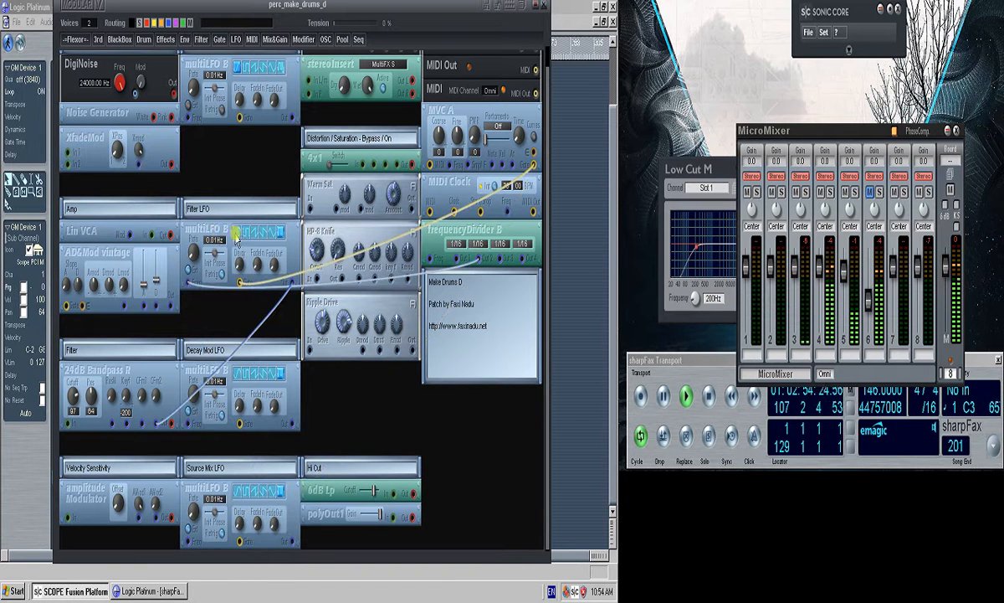
{"action": "left_click", "coordinate": [235, 234]}
{"action": "left_click", "coordinate": [194, 253]}
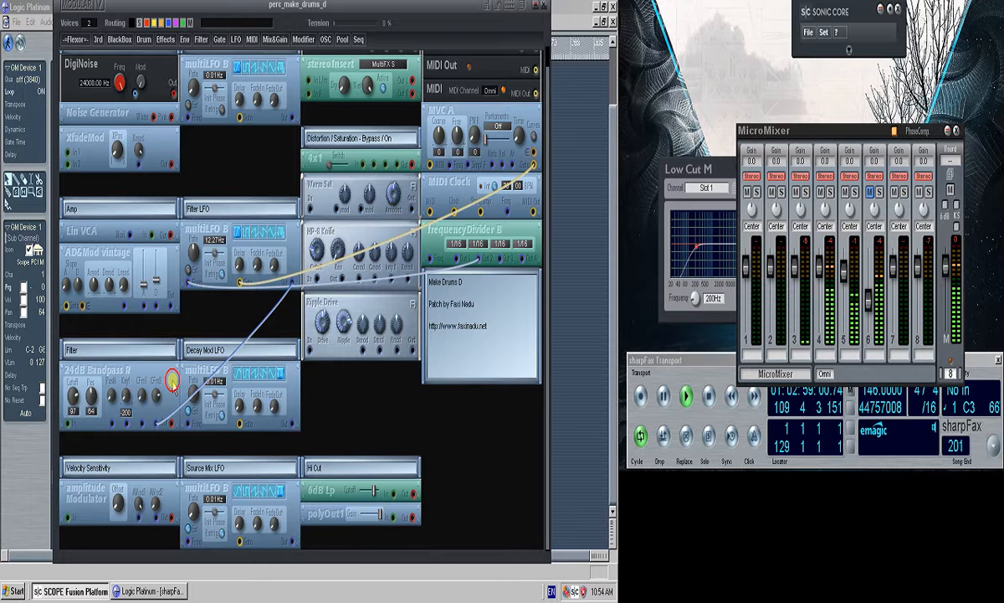
Set the 24dB Bandpass R's cutoff to 51, resonance to 96 and key follow to 0.
{"action": "left_click_drag", "start_coordinate": [75, 397], "coordinate": [72, 347]}
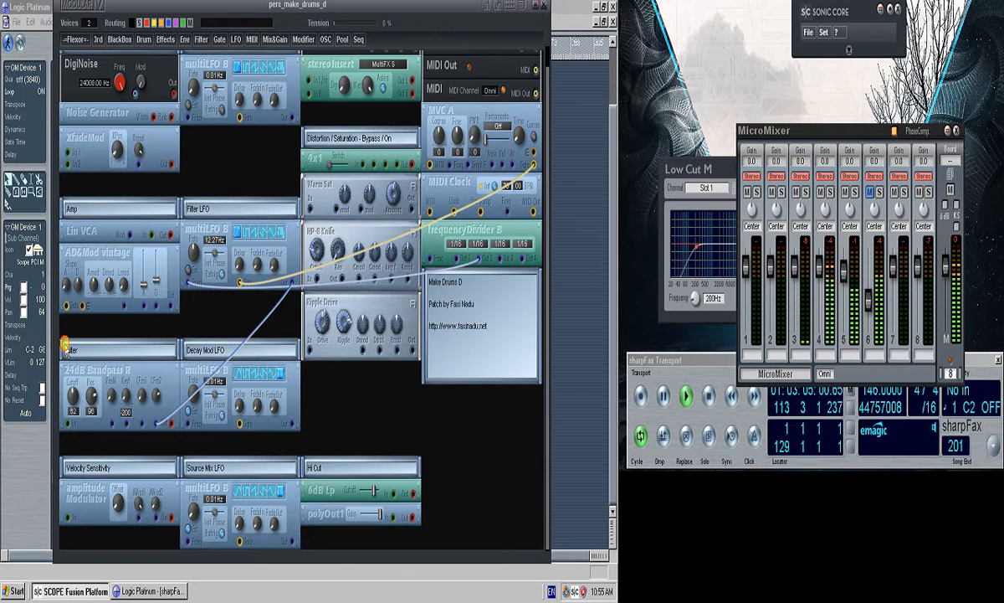
{"action": "double_click", "coordinate": [126, 396]}
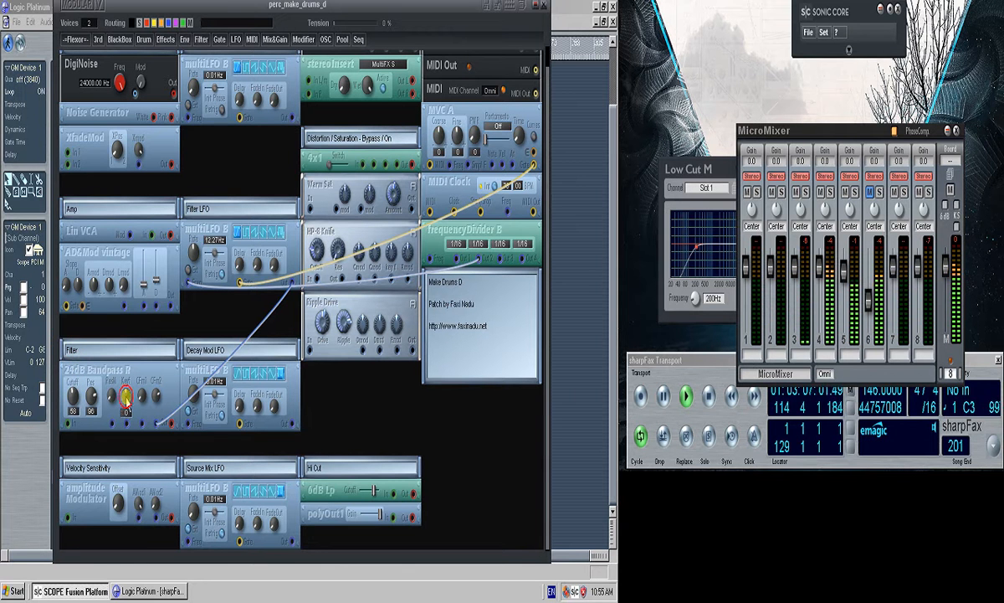
{"action": "left_click_drag", "start_coordinate": [77, 396], "coordinate": [53, 370]}
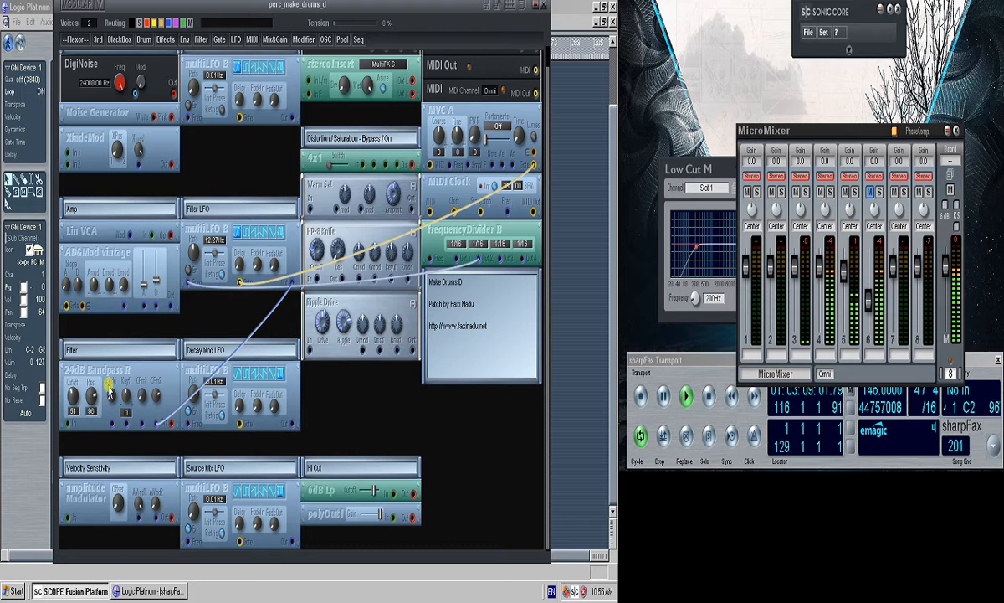
Sweep the 24dB Bandpass R's cutoff up past 100 and back down while switching its key follow between extreme settings.
{"action": "left_click_drag", "start_coordinate": [125, 395], "coordinate": [107, 449]}
{"action": "left_click_drag", "start_coordinate": [73, 393], "coordinate": [46, 357]}
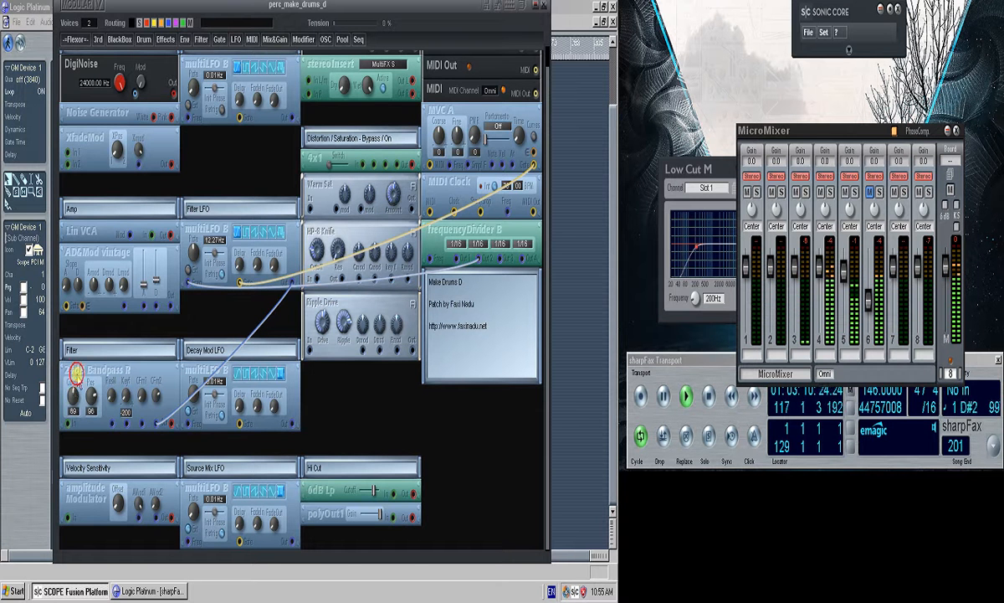
{"action": "left_click_drag", "start_coordinate": [125, 397], "coordinate": [136, 434]}
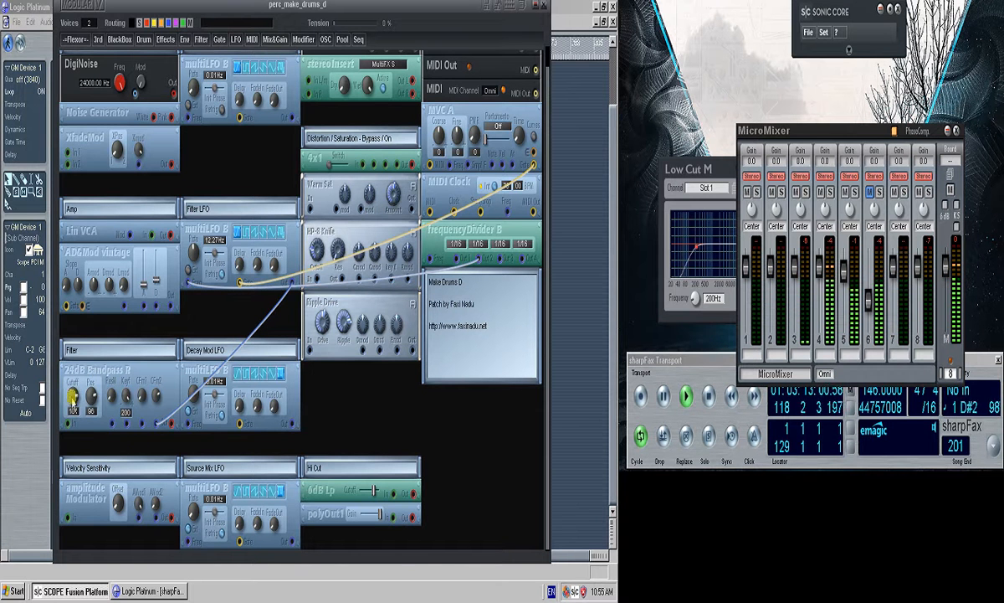
{"action": "left_click_drag", "start_coordinate": [76, 397], "coordinate": [86, 395]}
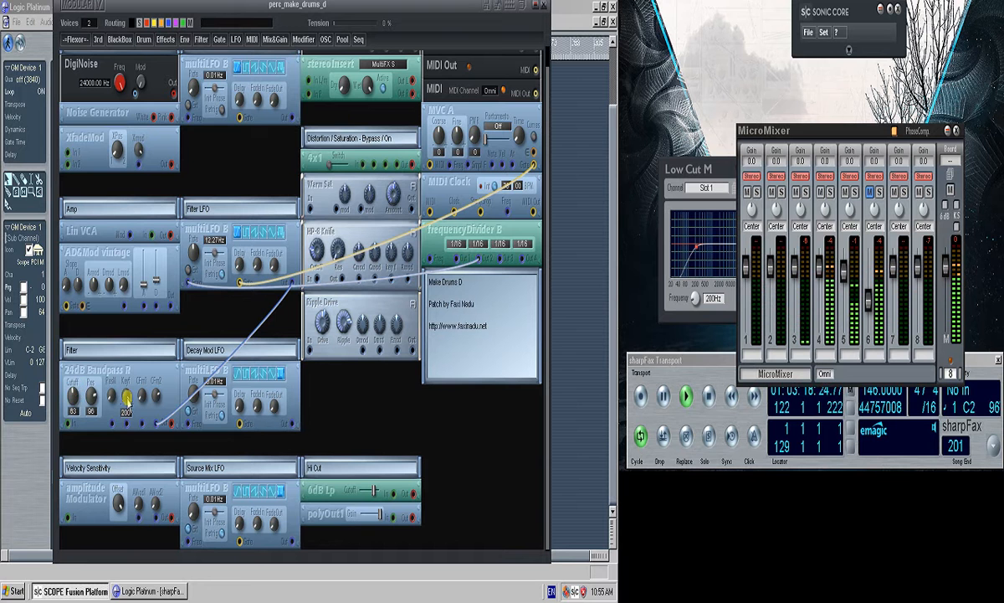
{"action": "left_click_drag", "start_coordinate": [126, 398], "coordinate": [110, 436]}
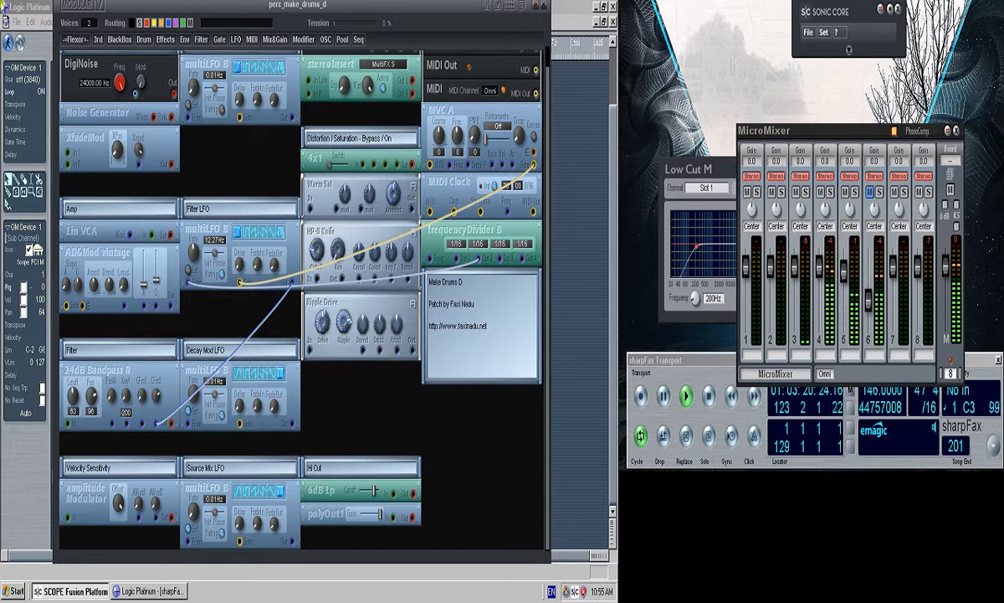
Bring the Logic Platinum arrange window to the front.
{"action": "left_click", "coordinate": [48, 7]}
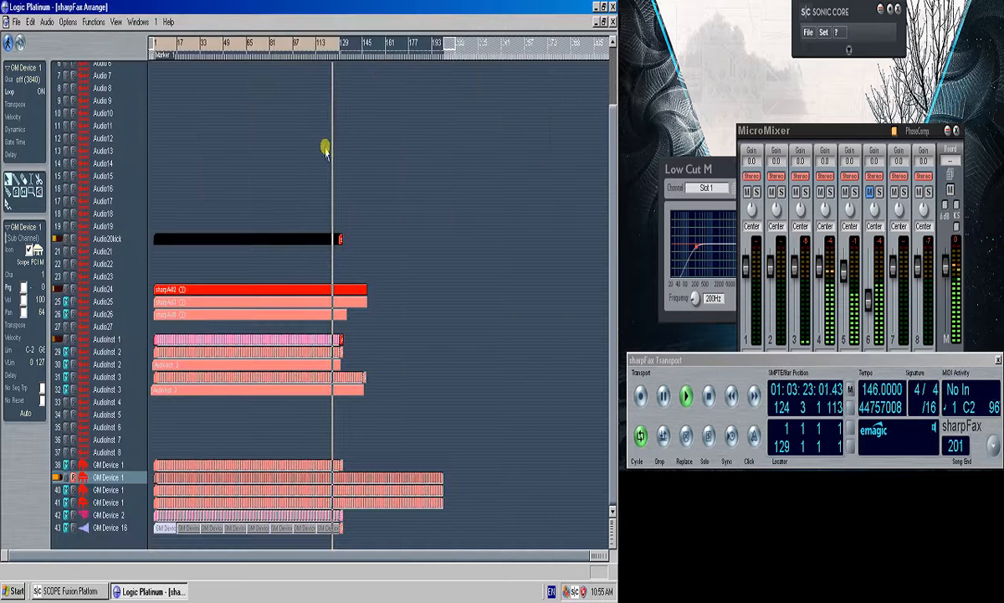